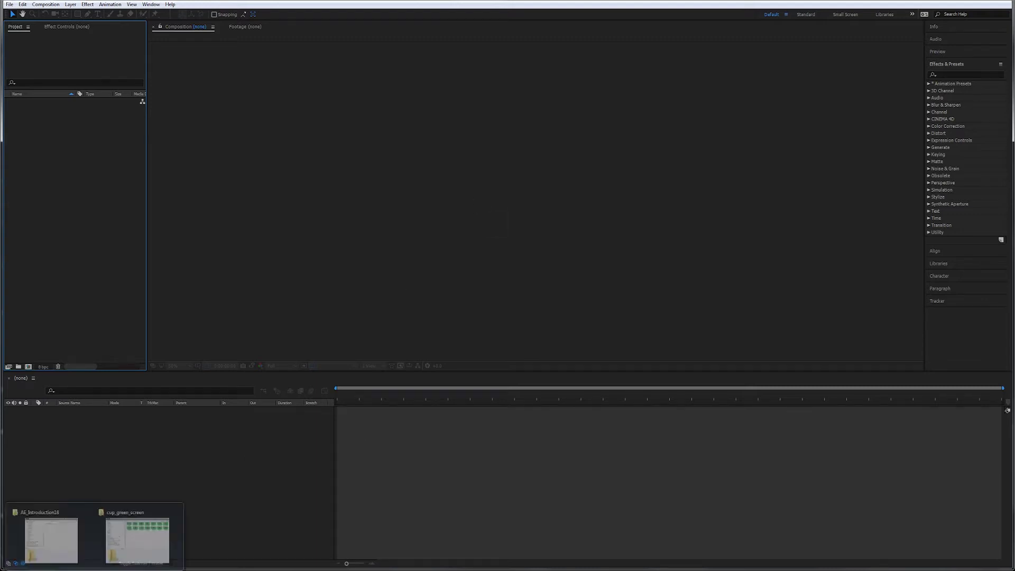
Inspect the AE_Introduction18 folder on media_student_share (Z:) and its local copy in the TT folder on Local_Scratch (D:).
click(95, 570)
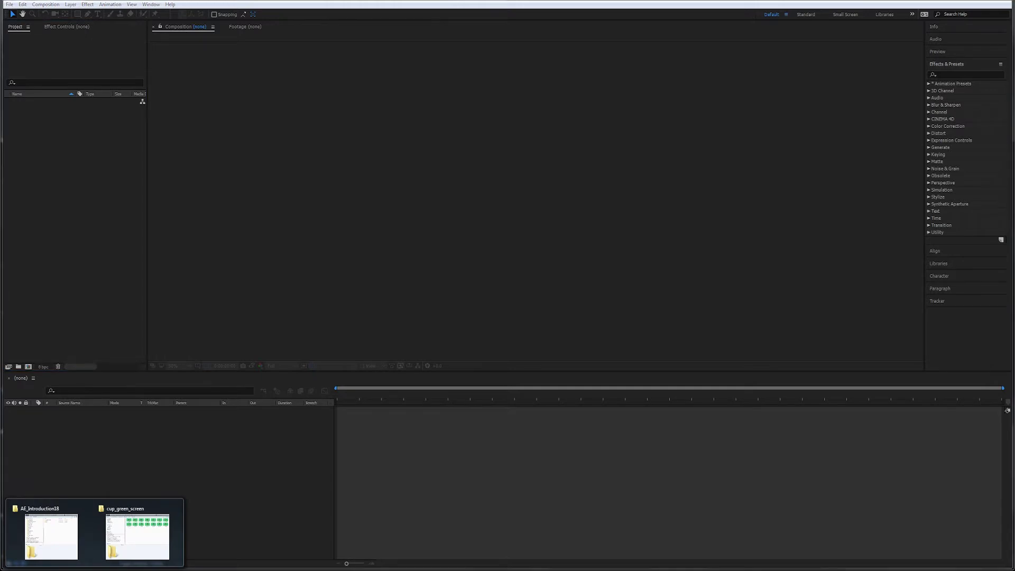
click(42, 544)
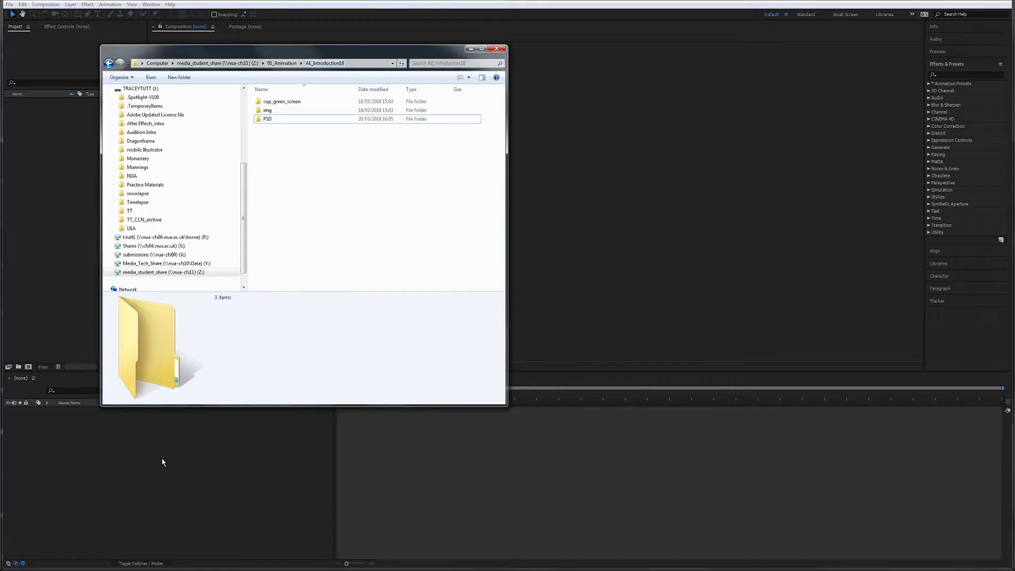
mouse_move(95, 568)
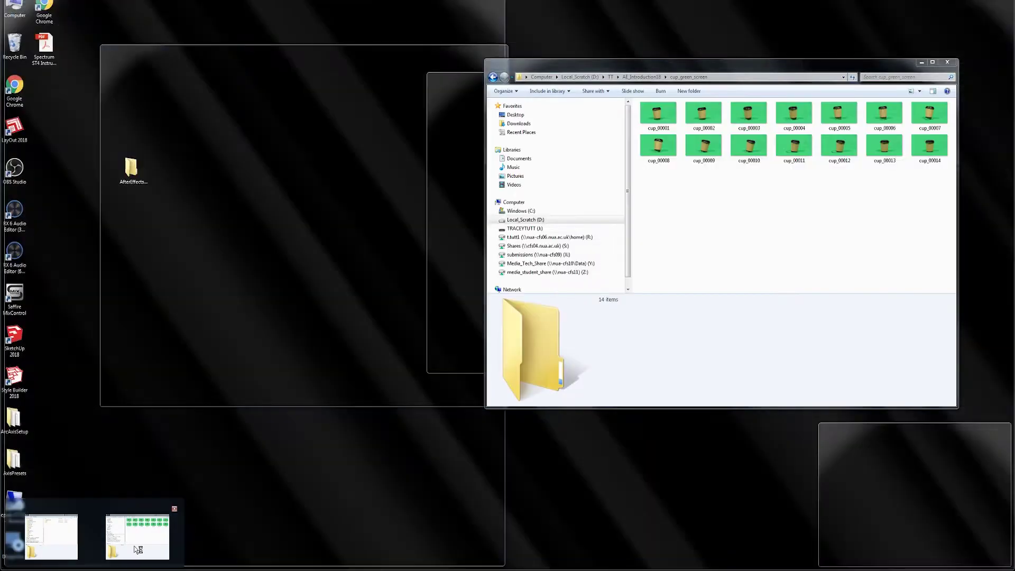
click(138, 550)
click(577, 78)
click(657, 212)
double_click(651, 211)
double_click(676, 115)
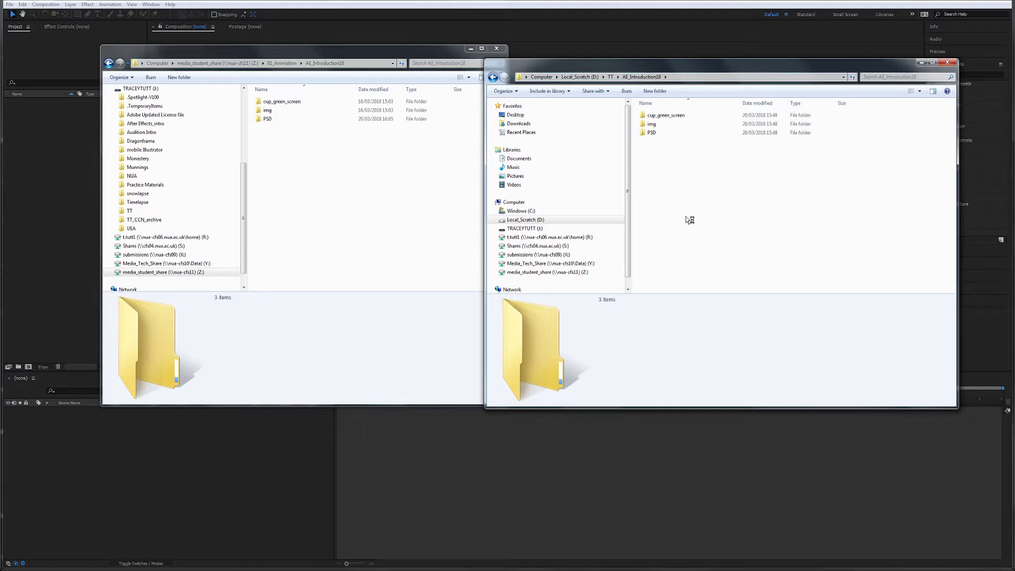
Switch back to After Effects and look over the project, composition, effects and timeline areas.
click(448, 3)
click(45, 183)
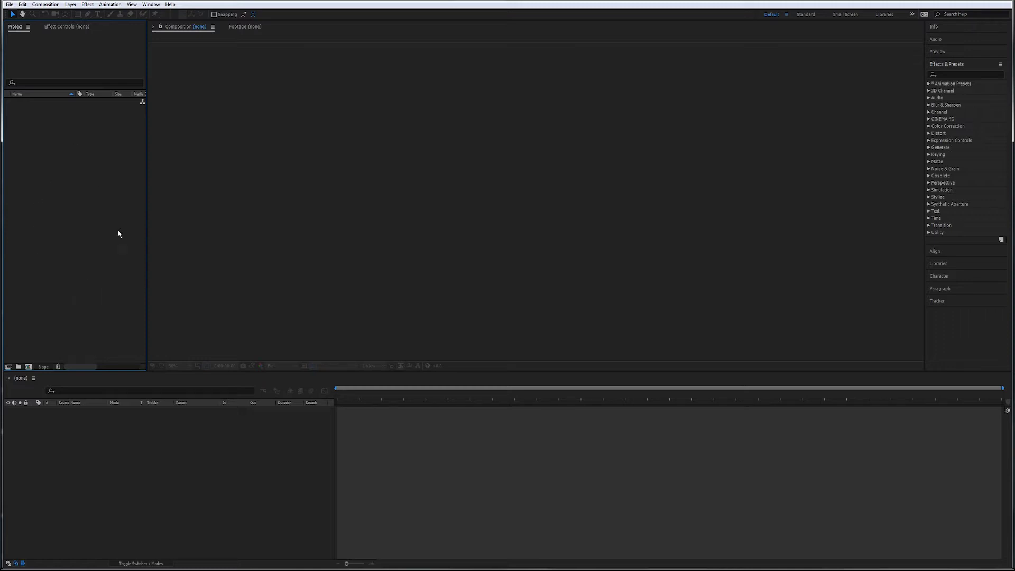
click(493, 167)
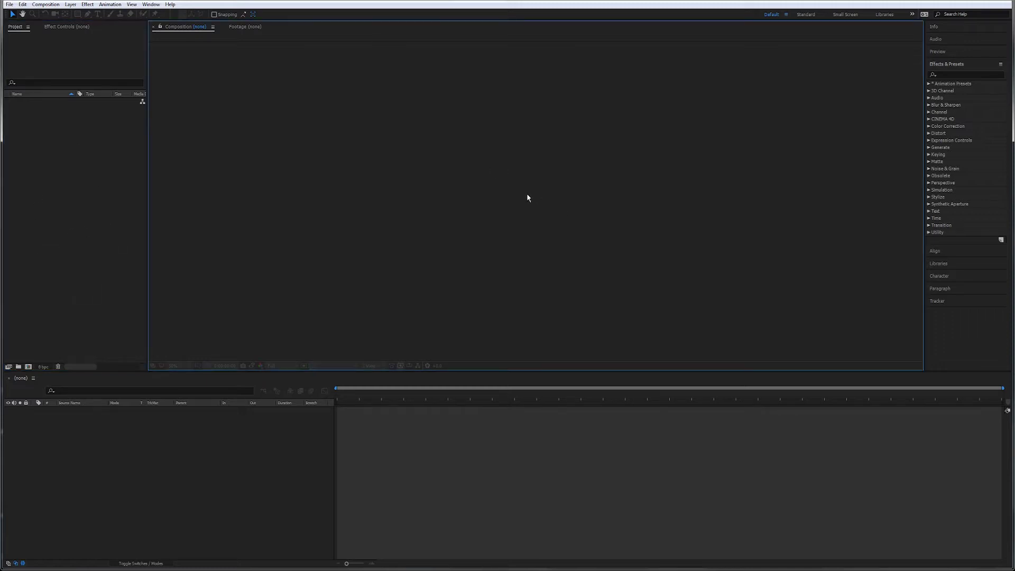
click(986, 169)
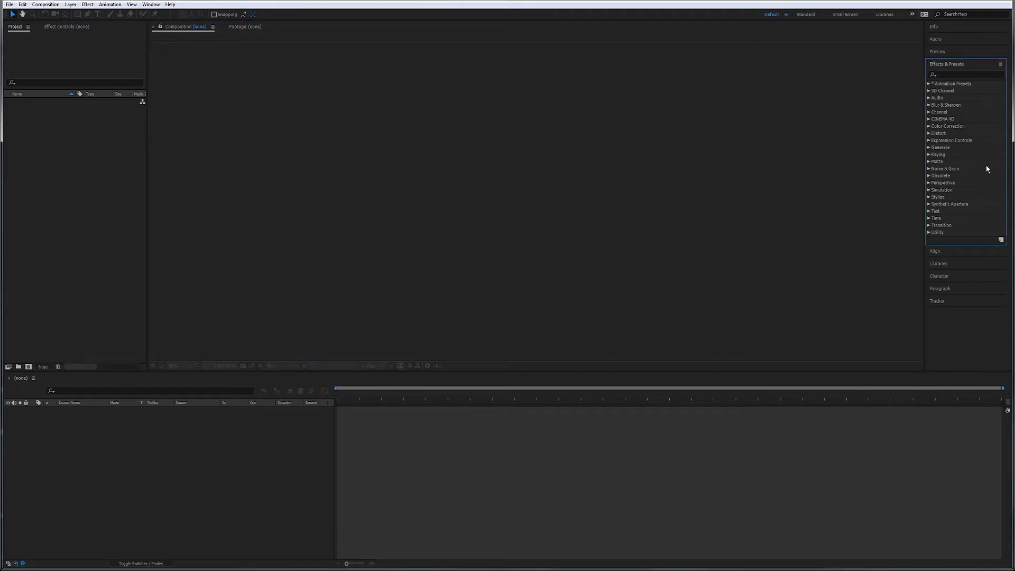
click(504, 512)
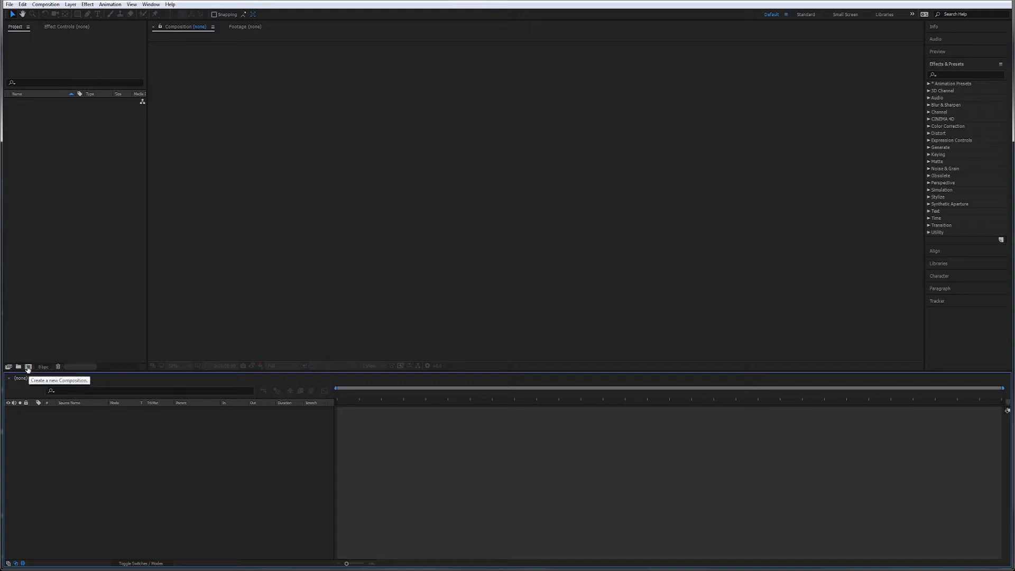
Create a composition named intro with the HDTV 1080 24 preset, 24 frames per second and a duration of 0:00:10:00.
click(45, 4)
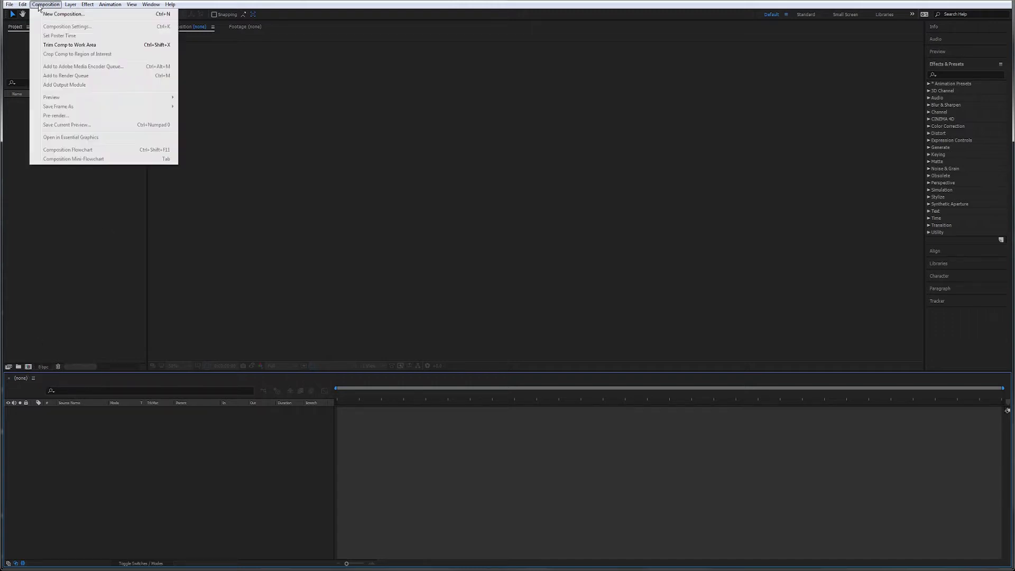
click(65, 14)
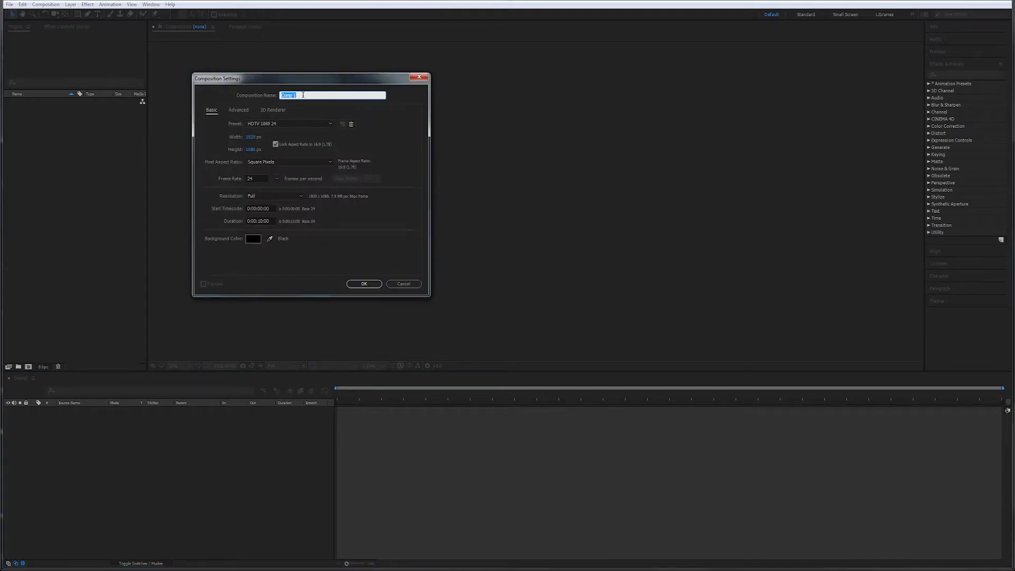
text(intro)
click(286, 125)
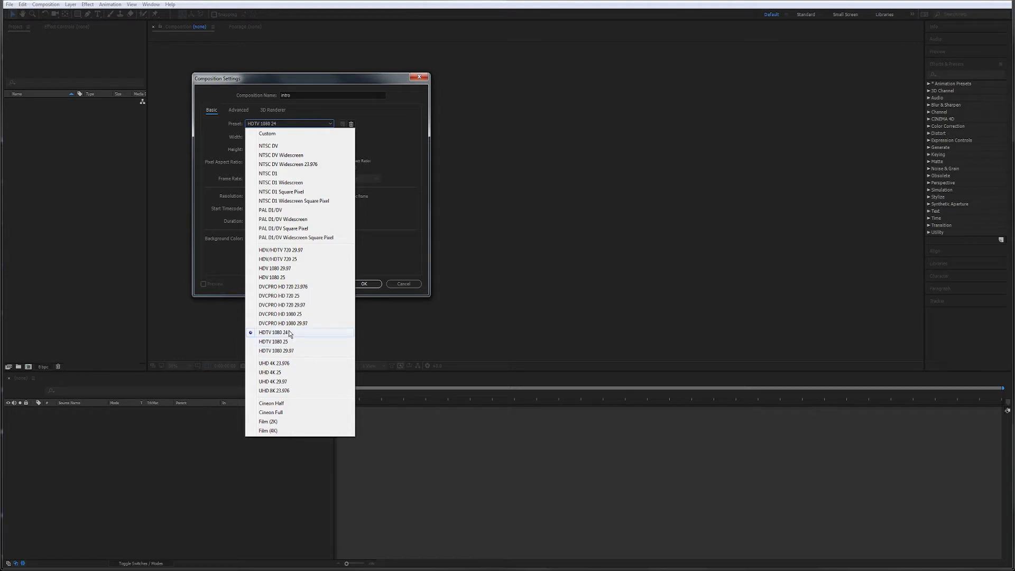
click(395, 138)
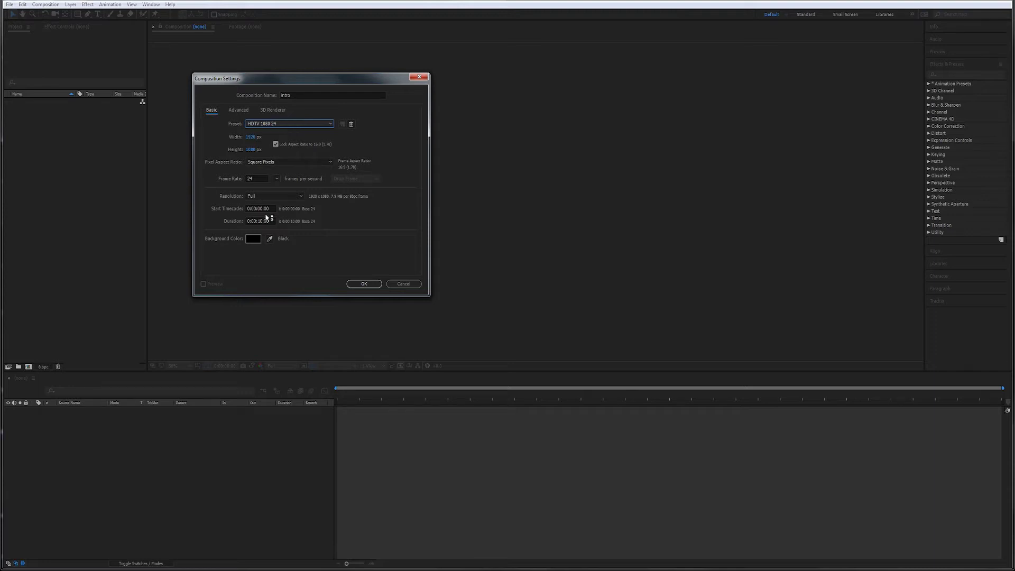
click(263, 179)
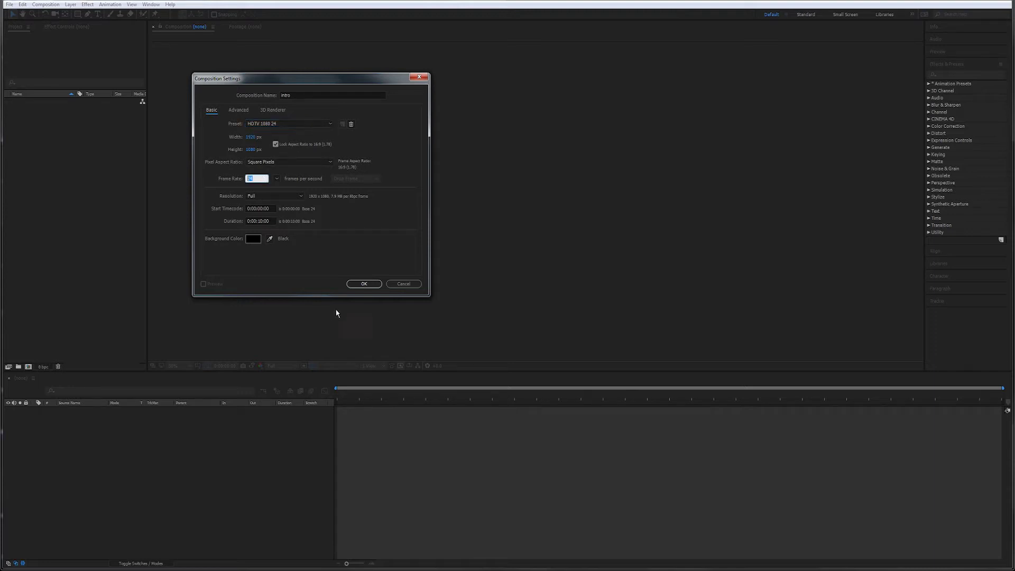
click(266, 219)
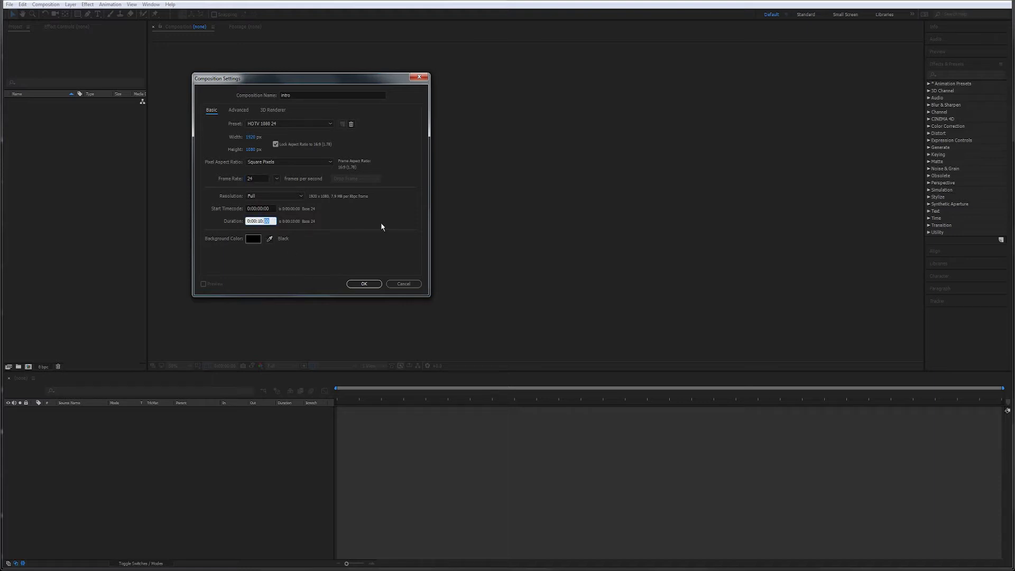
click(367, 286)
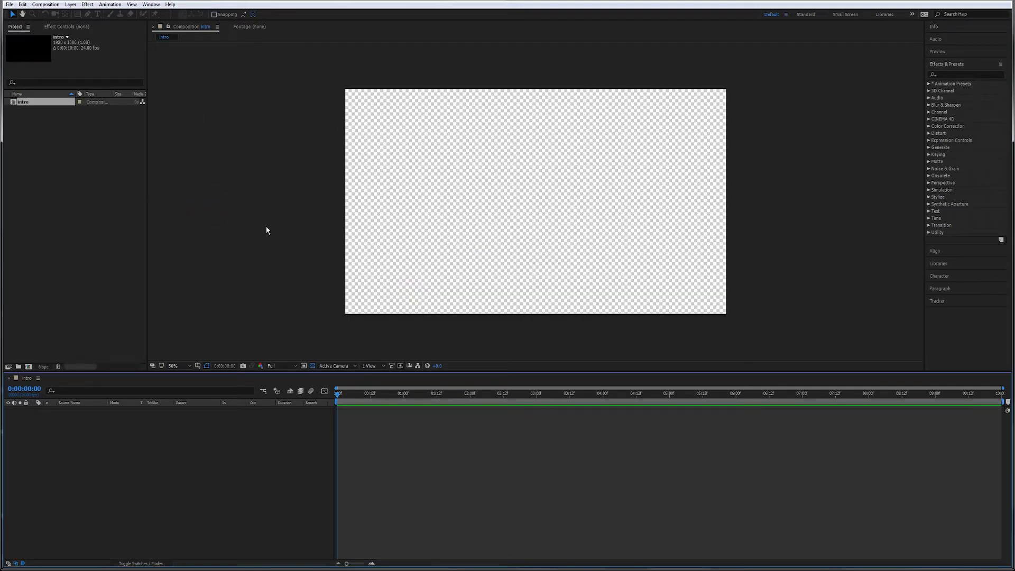
drag(336, 395, 223, 400)
click(97, 192)
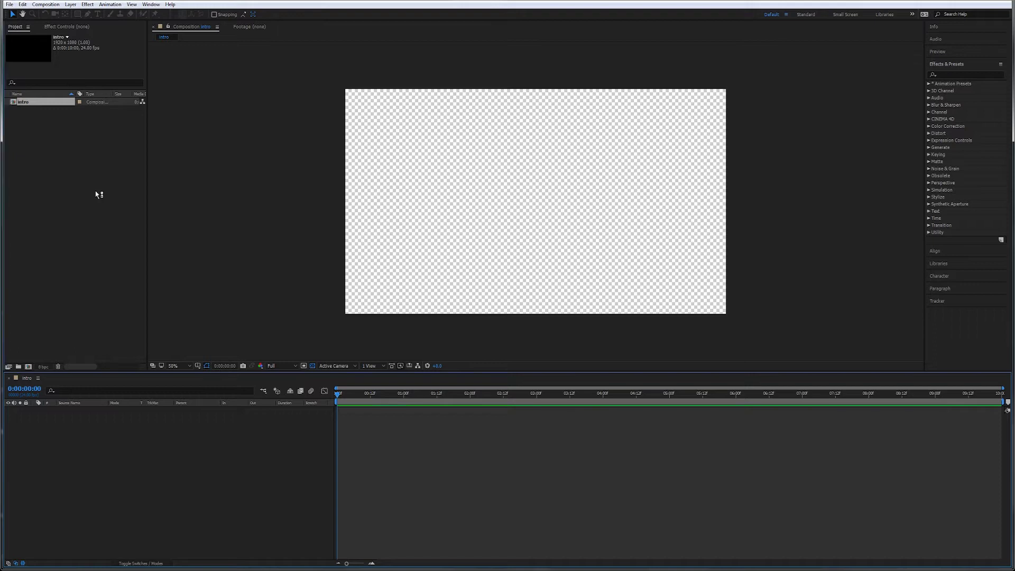
click(25, 102)
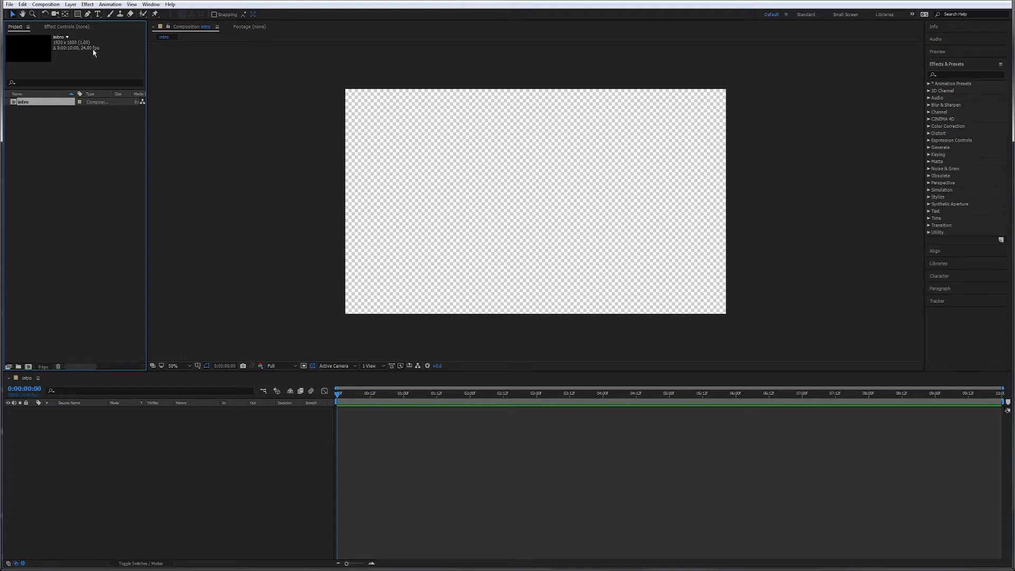
Save the project as TT_AE_intro in the TT > AE_Introduction18 folder on Local_Scratch (D:).
click(10, 4)
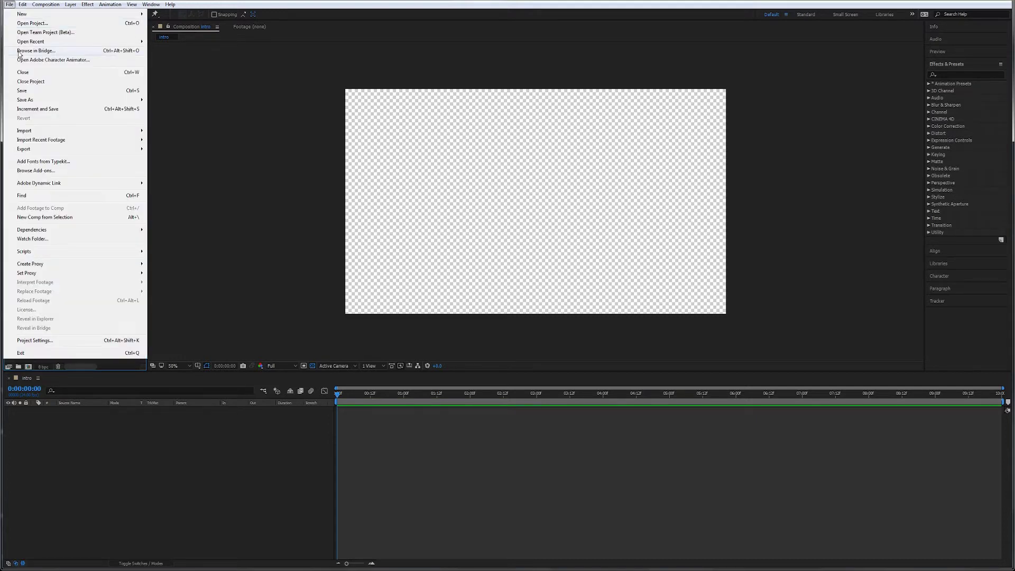
mouse_move(106, 99)
click(207, 100)
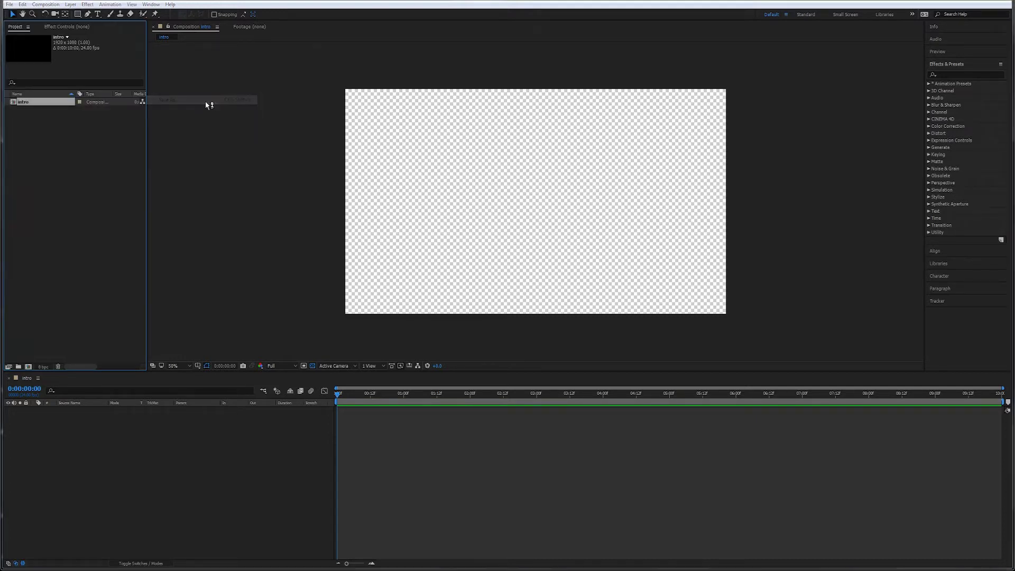
click(45, 170)
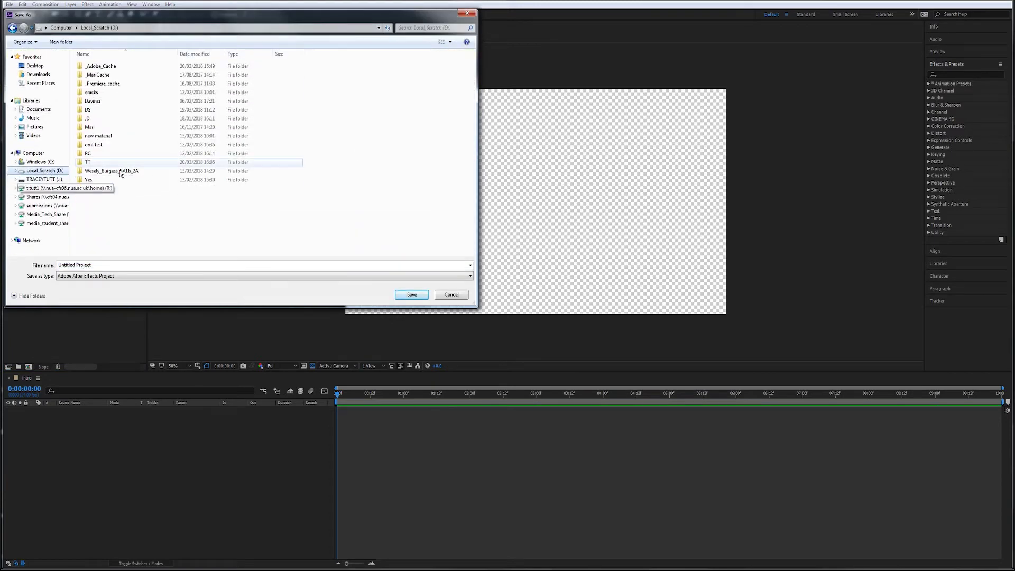
double_click(98, 163)
double_click(114, 69)
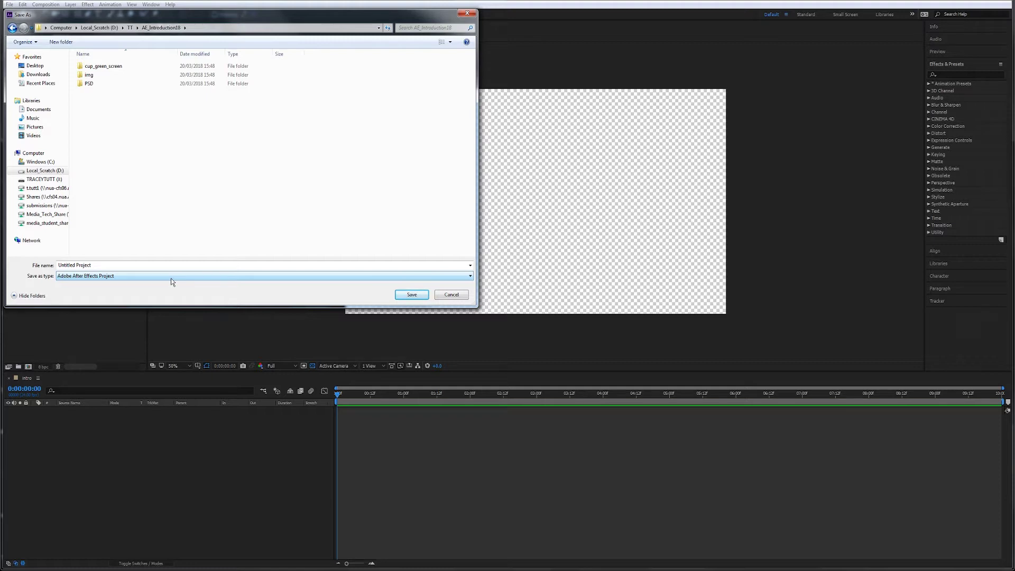
click(162, 264)
text(TT)
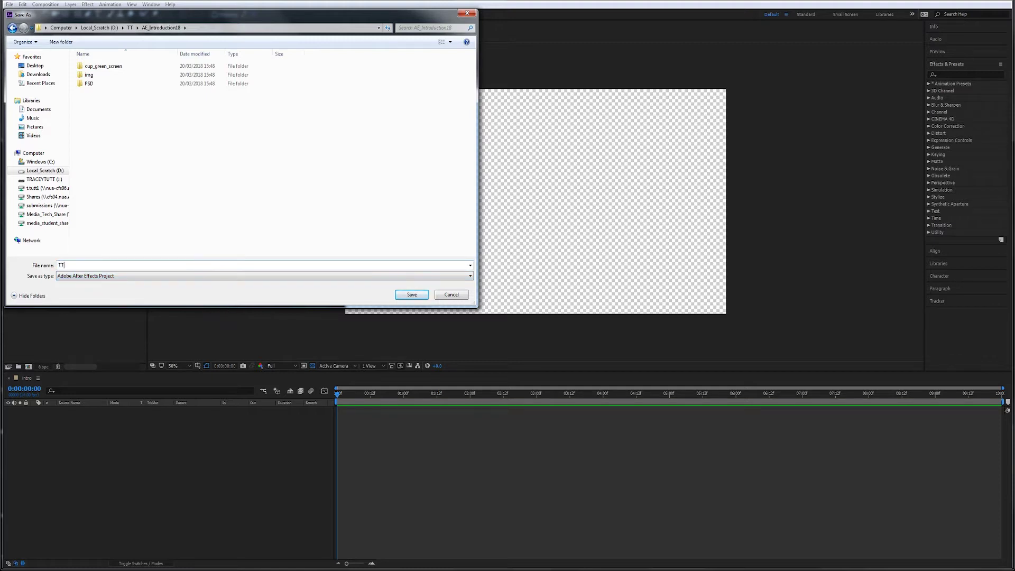
text(_AE)
click(423, 294)
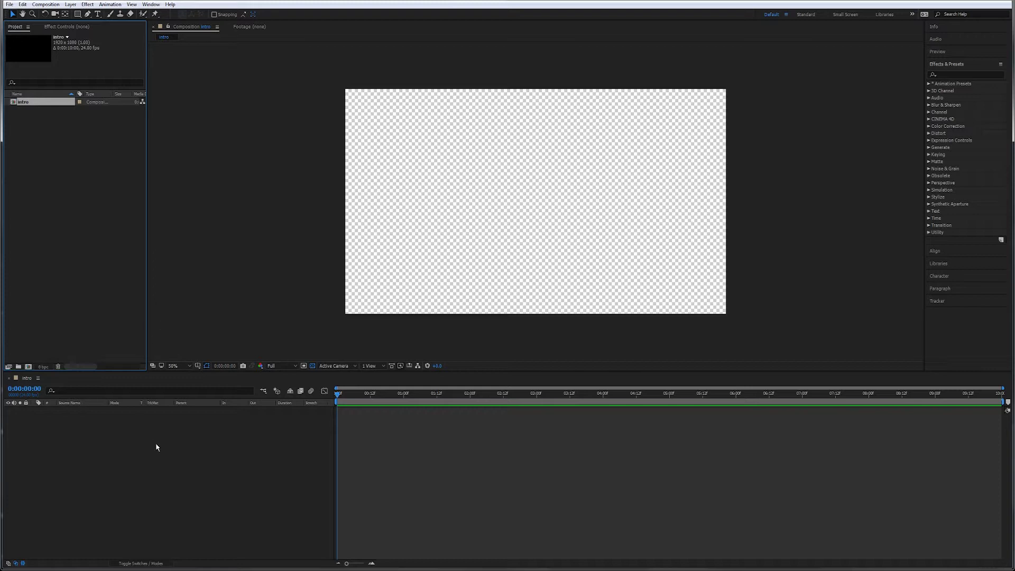
Import the sky_01 image as footage from the img folder of AE_Introduction18 on Local_Scratch (D:).
click(38, 252)
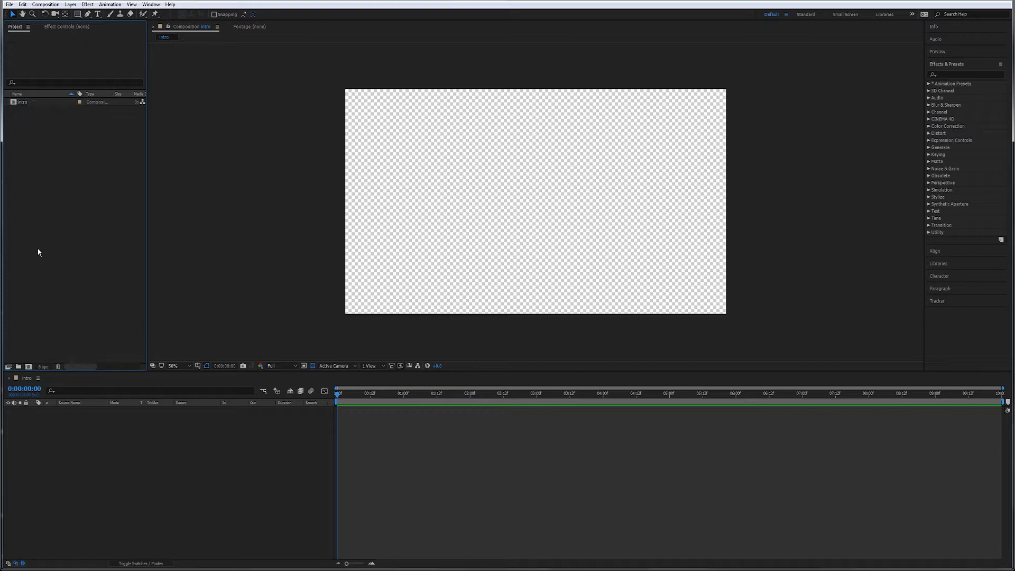
double_click(64, 221)
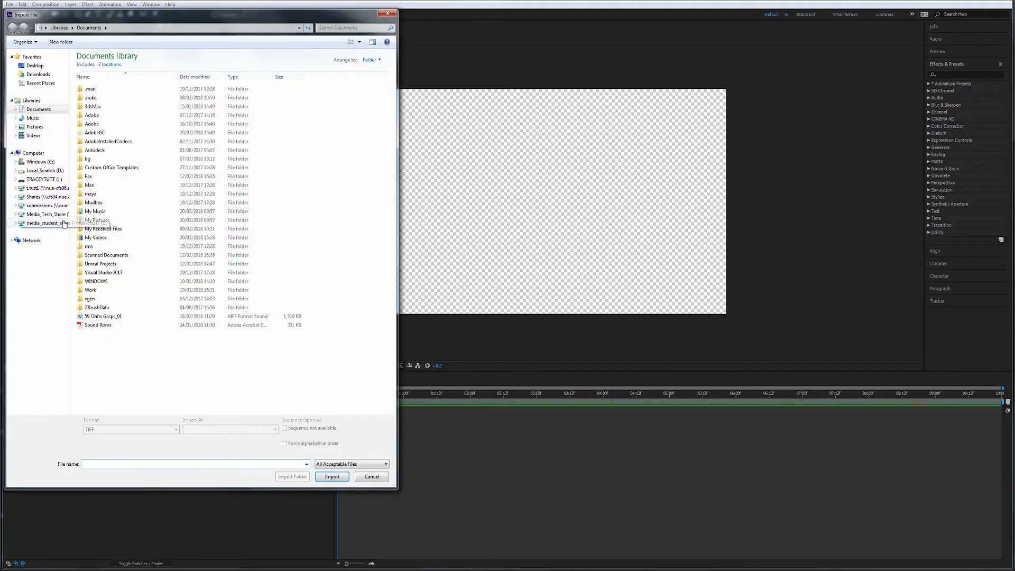
click(56, 182)
click(87, 163)
double_click(88, 162)
double_click(125, 65)
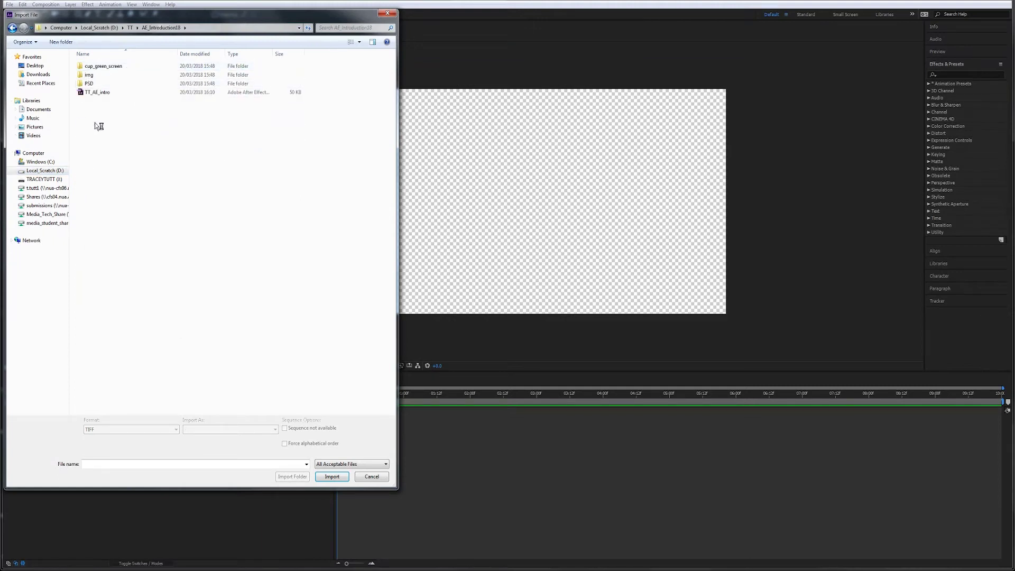
double_click(100, 77)
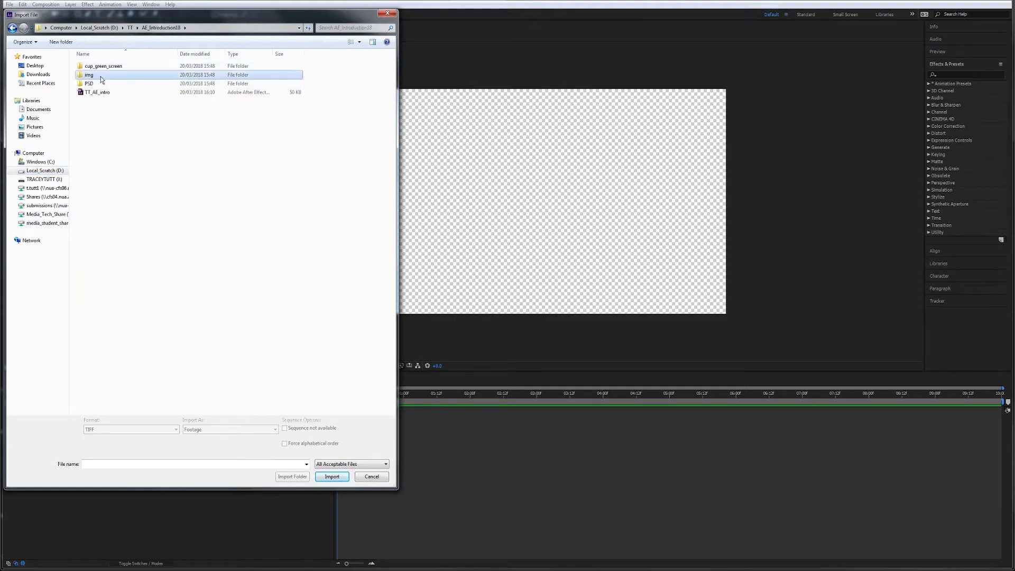
click(142, 68)
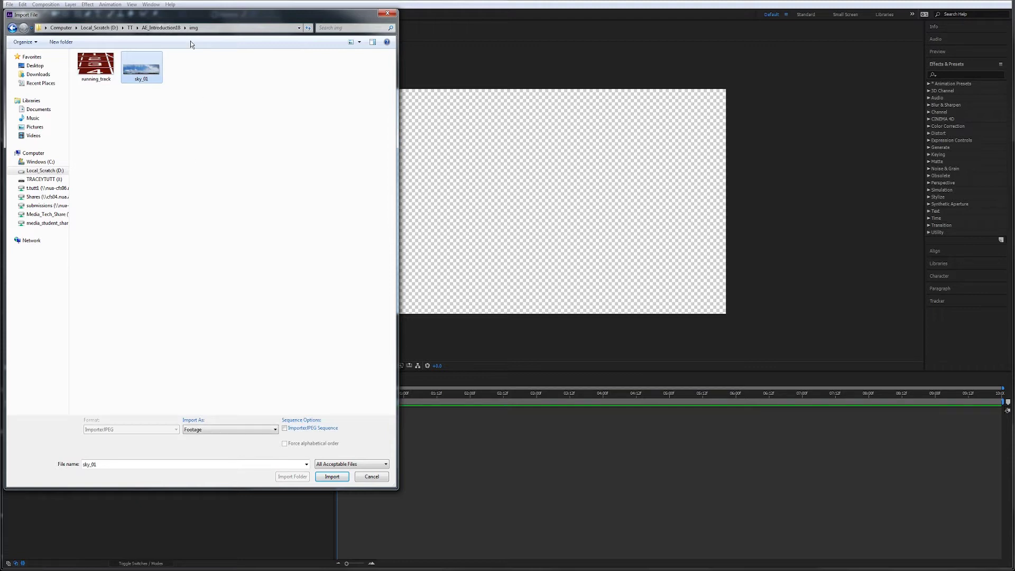
click(256, 429)
click(256, 429)
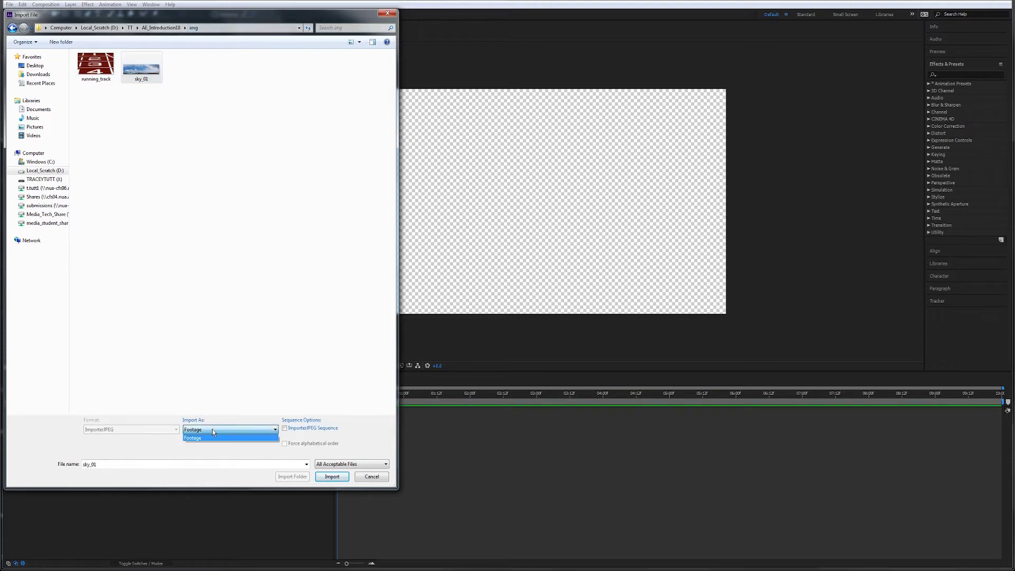
click(210, 431)
click(338, 479)
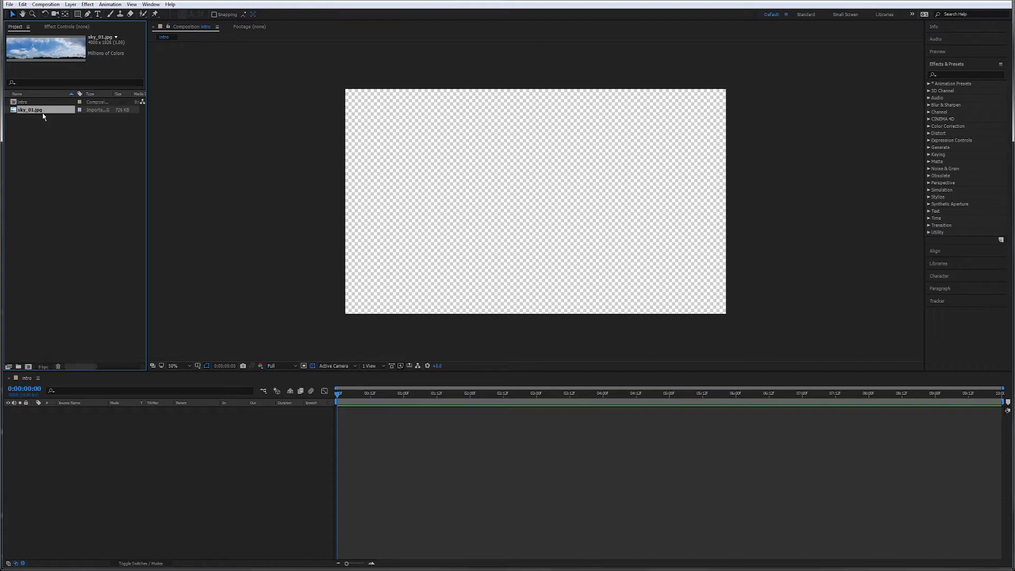
Add sky_01.jpg to the intro composition as a layer starting at 0:00:00:00.
drag(30, 115, 79, 435)
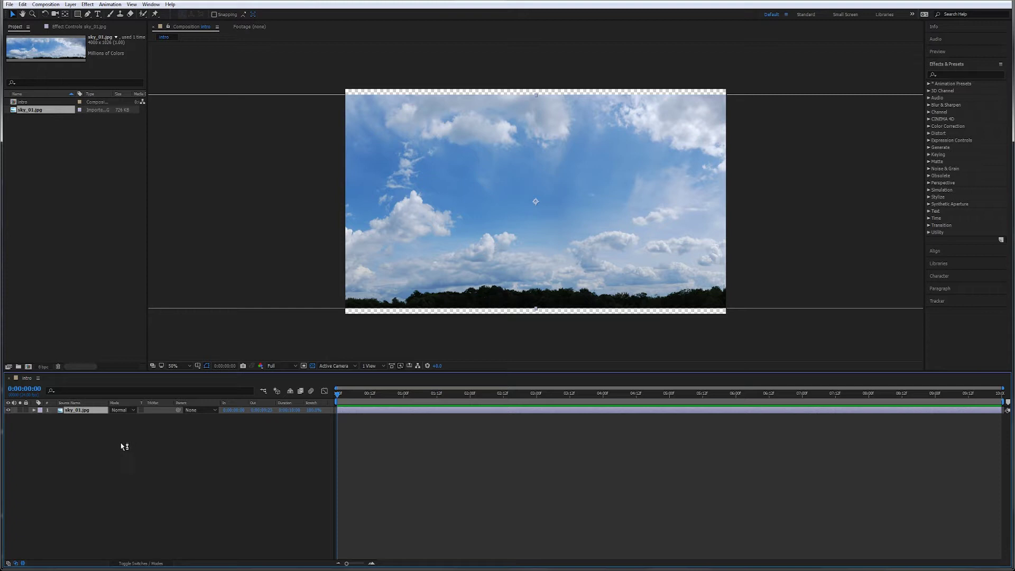
click(503, 64)
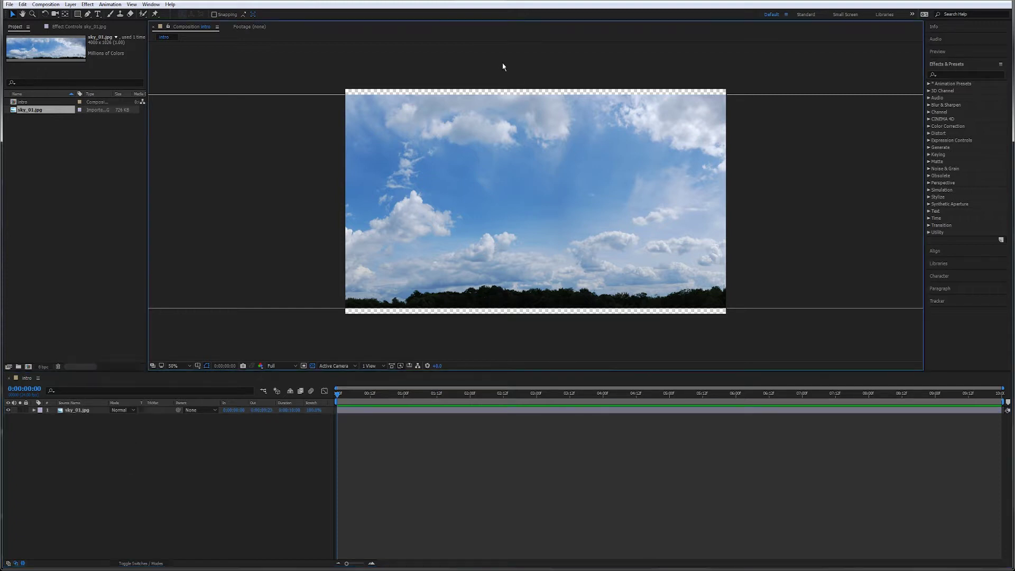
key(comma)
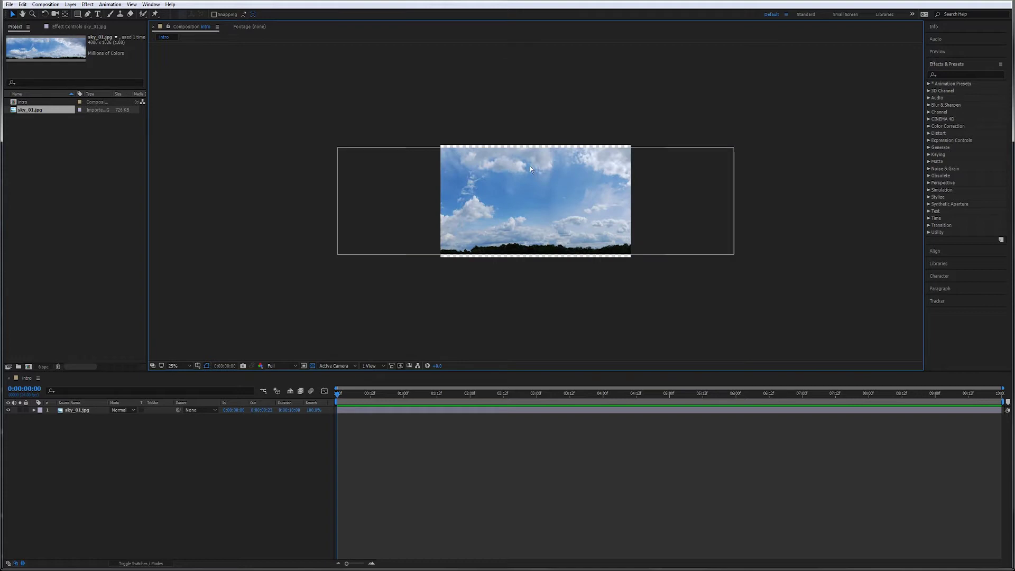
Move the sky layer left in the composition until its right edge lies just beyond the frame's right edge.
click(535, 204)
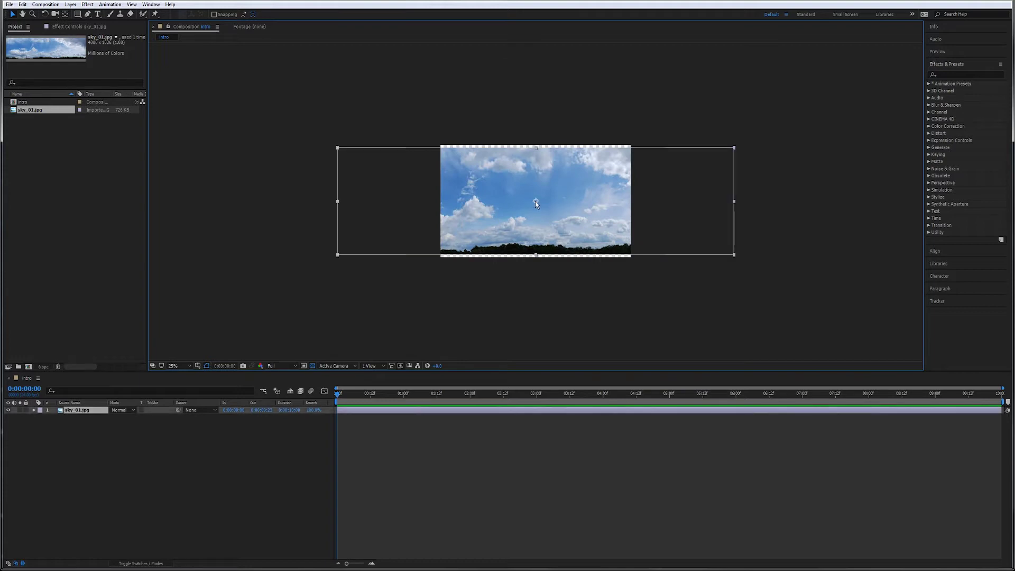
click(504, 72)
click(511, 179)
drag(595, 178, 496, 173)
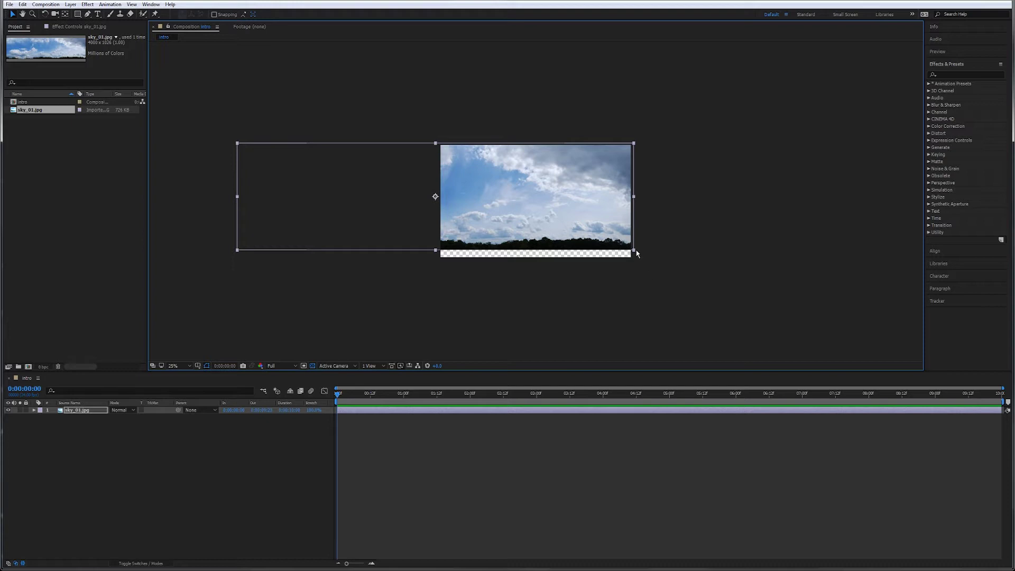
Enlarge the sky layer until it covers the full frame height, keeping its right edge just beyond the frame's right edge.
drag(635, 252, 662, 275)
drag(622, 209, 591, 202)
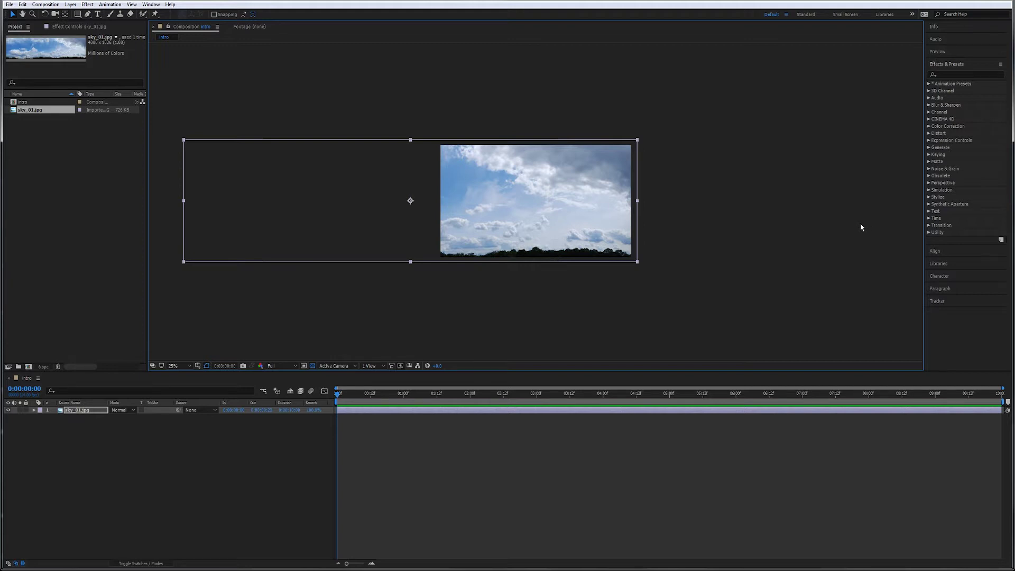
click(105, 454)
Reveal the sky layer's Position, fine-tune its placement at the frame's right edge, and set a Position keyframe at 0:00:00:00.
click(73, 412)
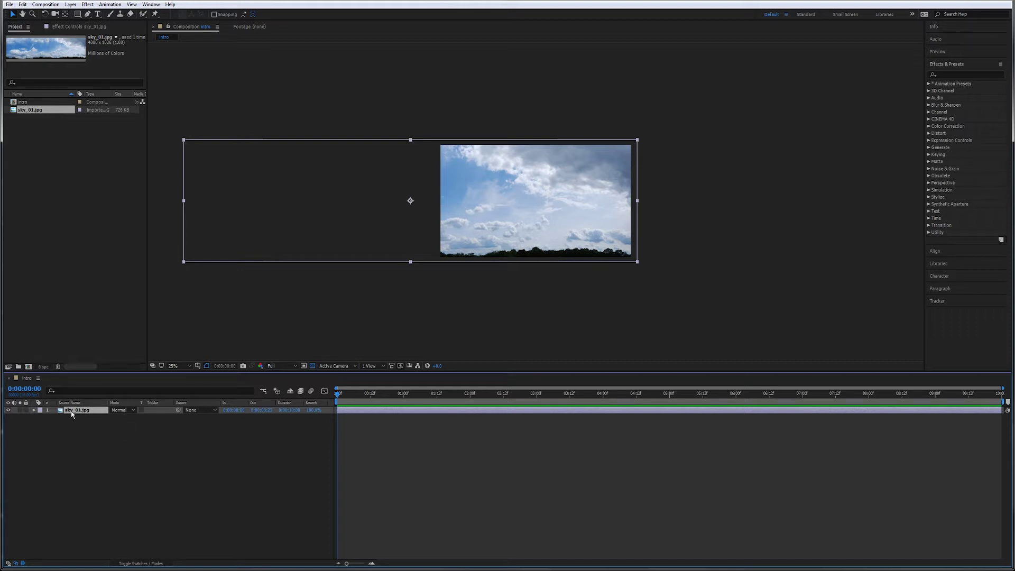
key(p)
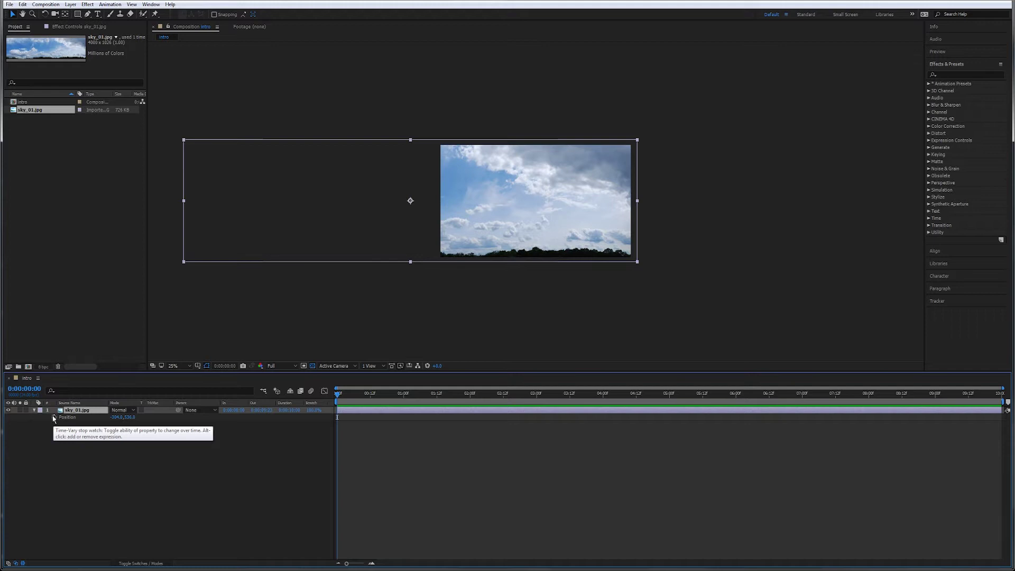
drag(302, 198, 369, 217)
drag(574, 214, 508, 202)
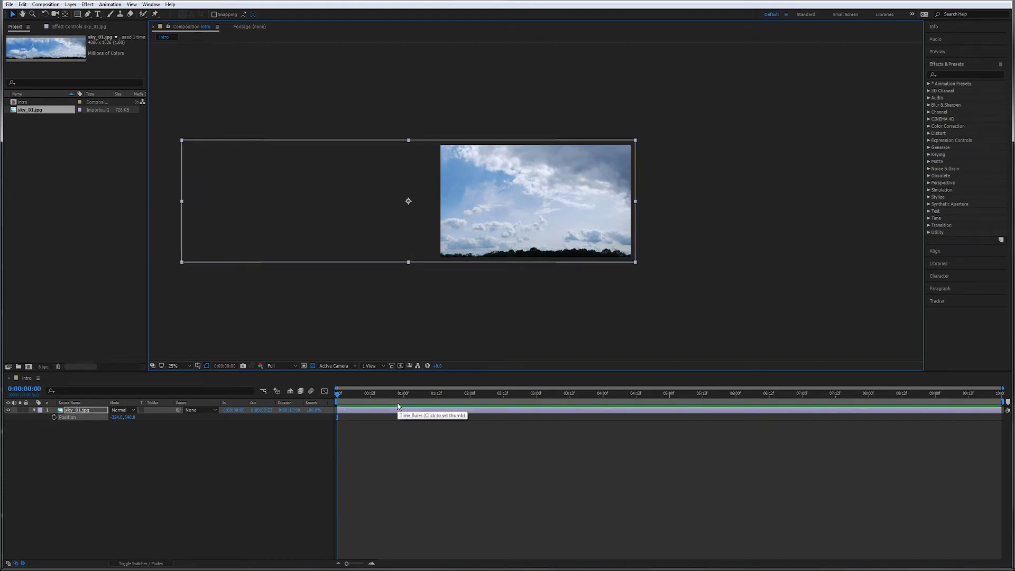
click(54, 417)
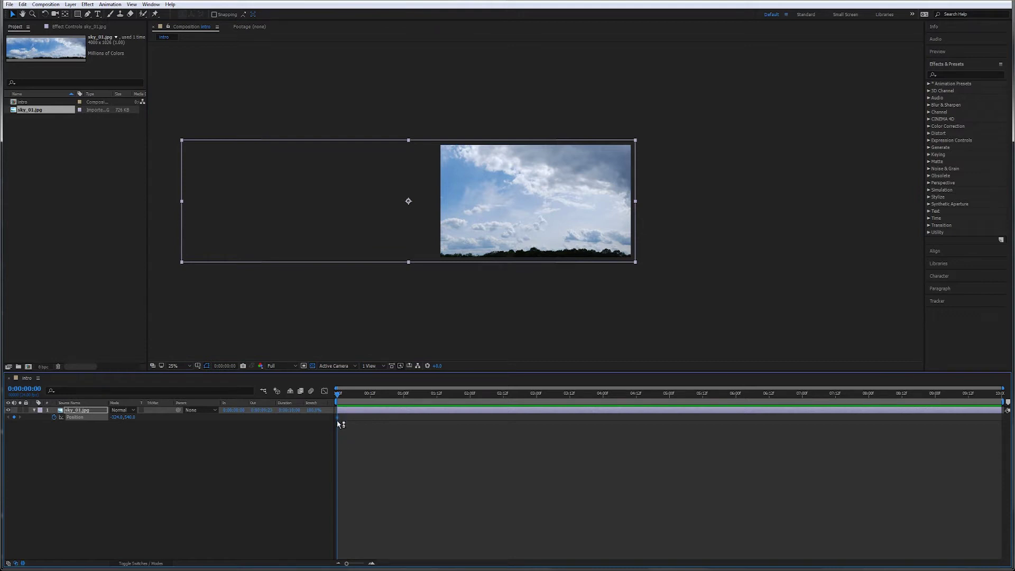
Add a Position keyframe at 0:00:09:23 with the sky layer shifted horizontally right, its left edge still outside the frame's left edge.
drag(338, 395, 363, 414)
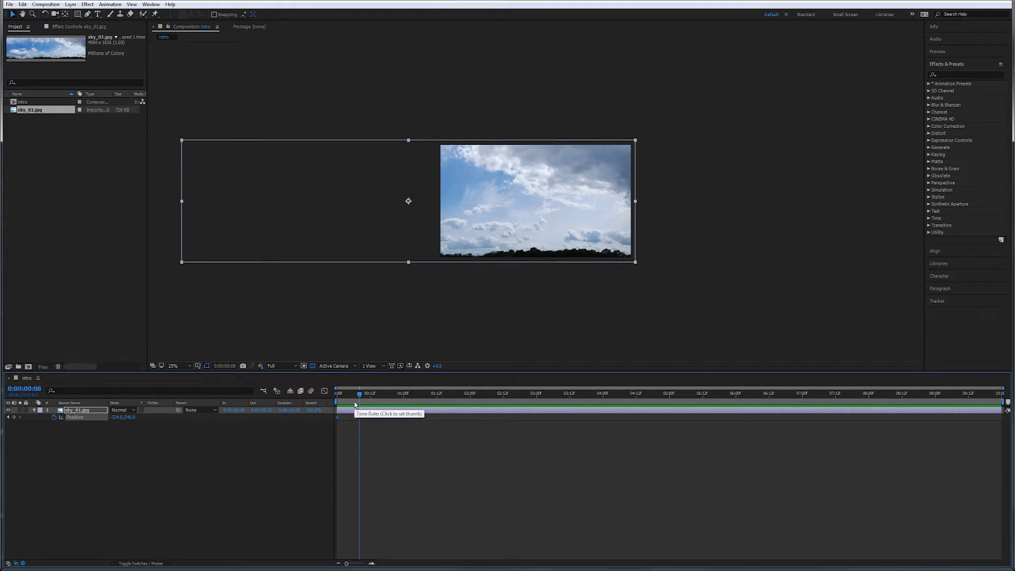
drag(360, 398, 1003, 390)
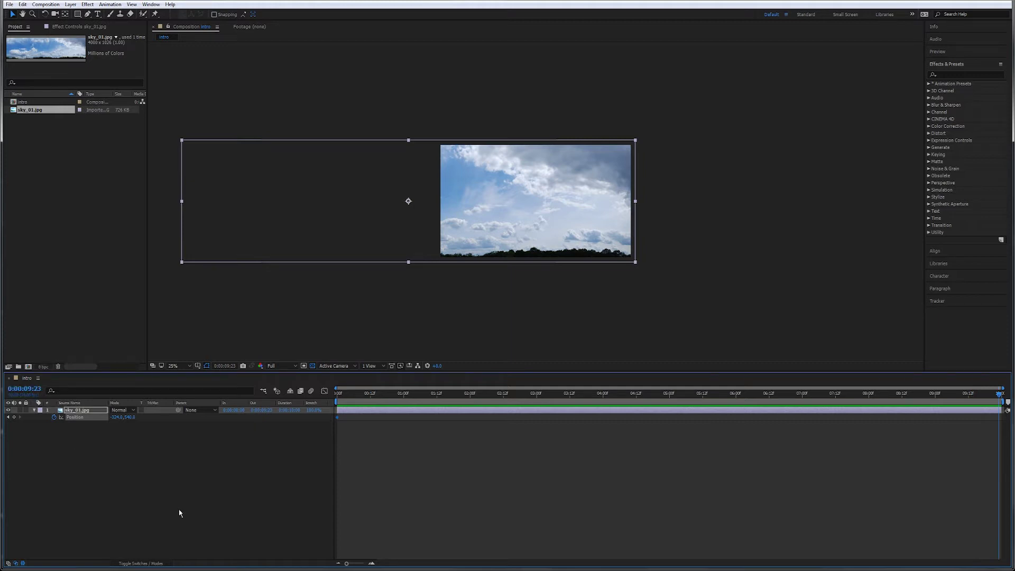
drag(448, 238, 657, 238)
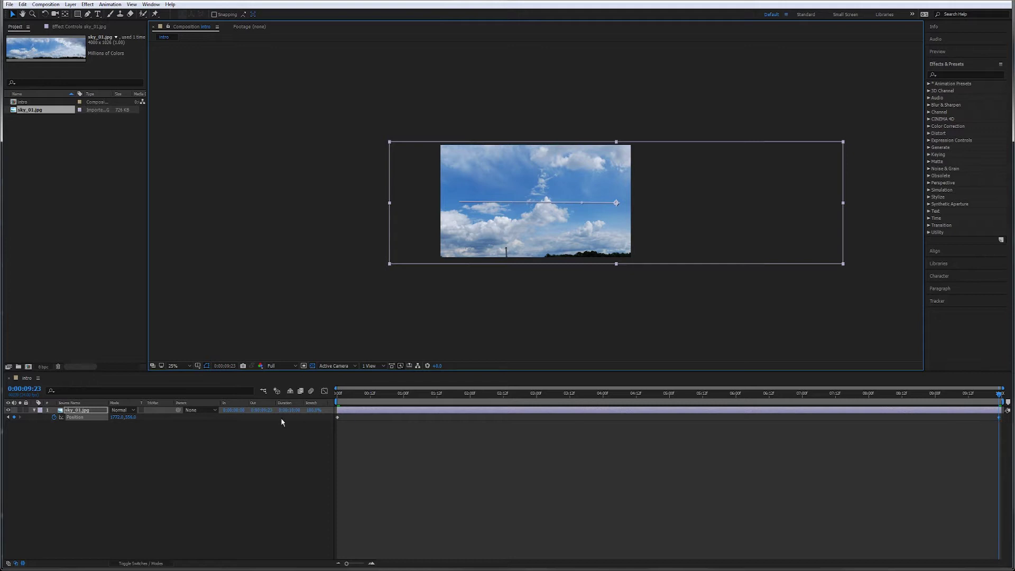
Scrub through and play back the intro composition to check the sky's sideways motion.
click(803, 396)
key(space)
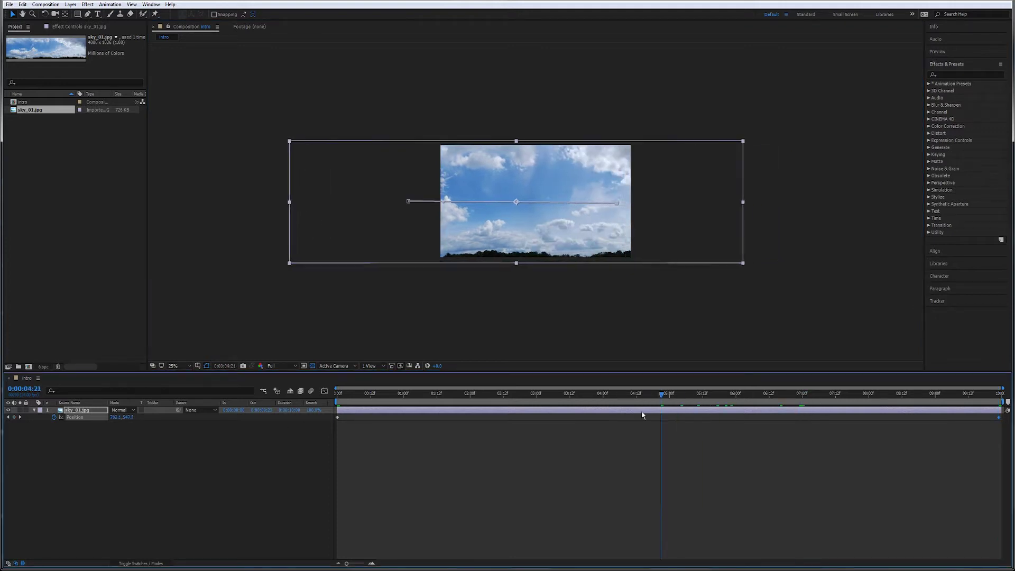
drag(875, 397, 406, 422)
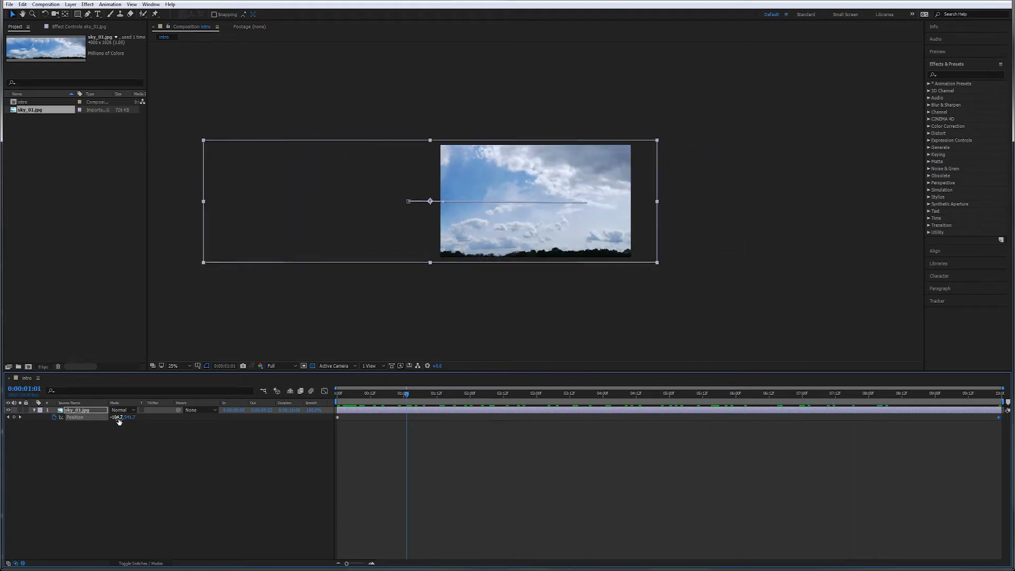
drag(409, 396, 256, 418)
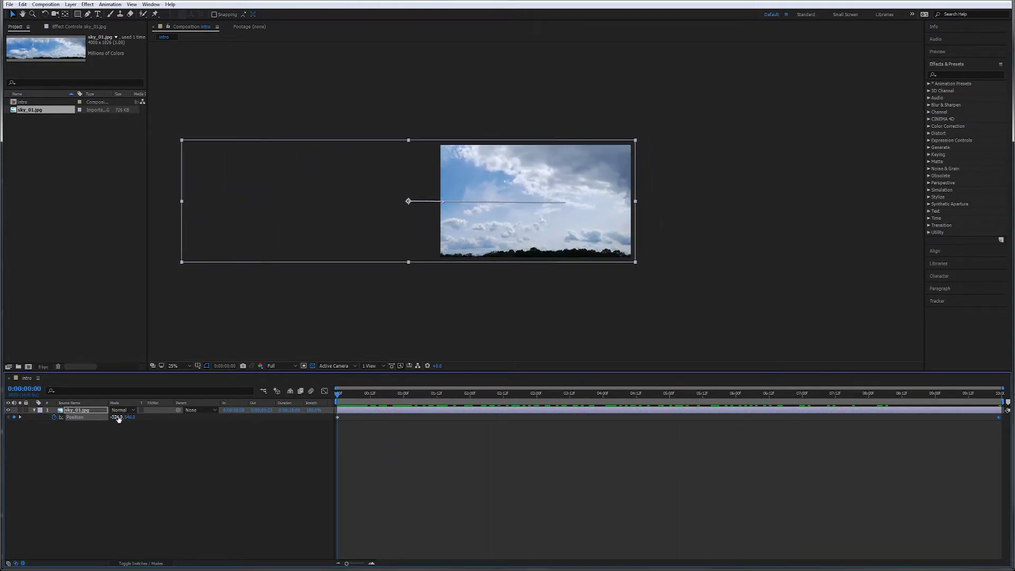
drag(336, 396, 800, 395)
drag(752, 418, 290, 423)
key(space)
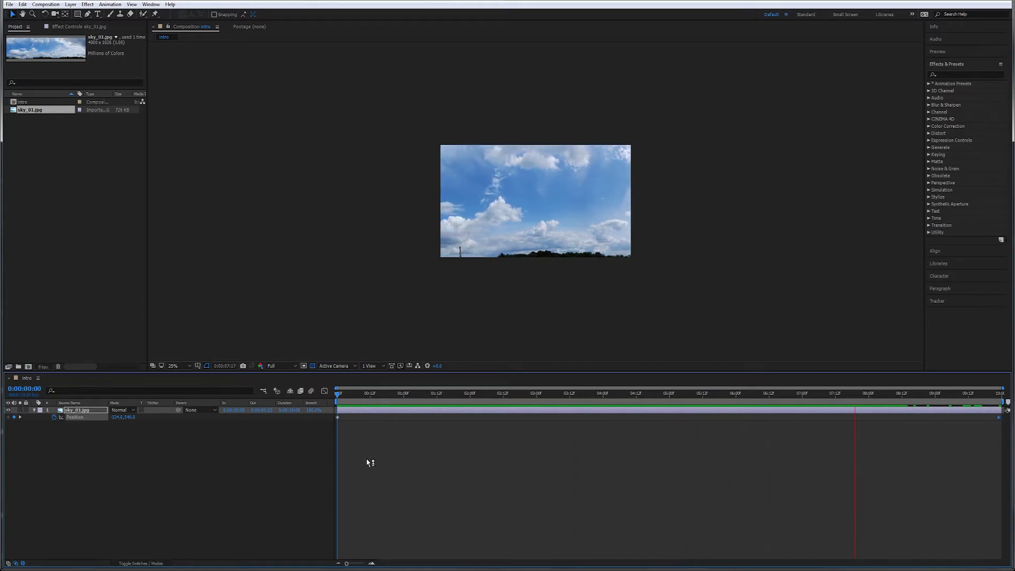
key(space)
Import the bike Photoshop file from the PSD folder of AE_Introduction18 as a Composition with Editable Layer Styles.
click(103, 274)
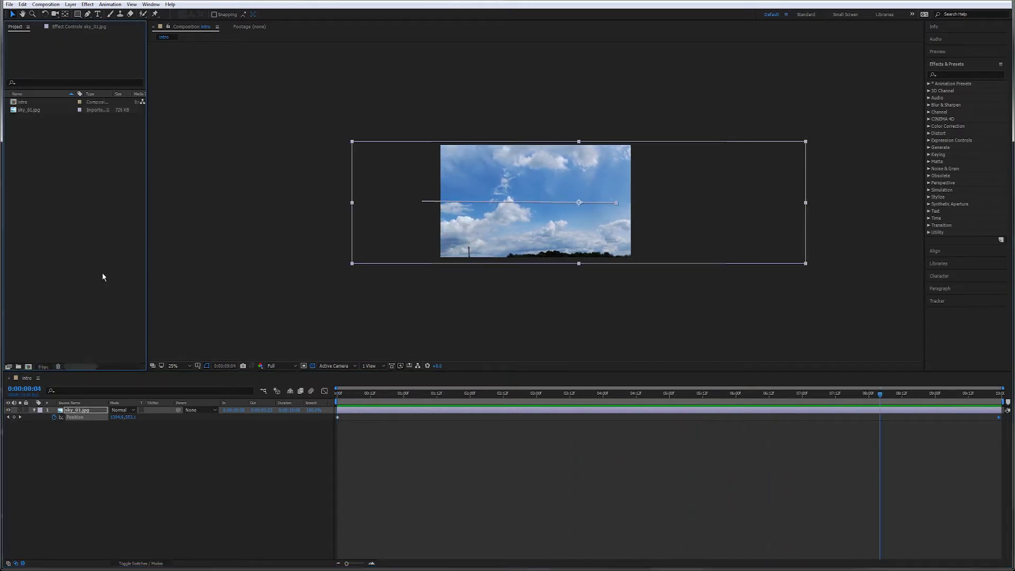
double_click(67, 206)
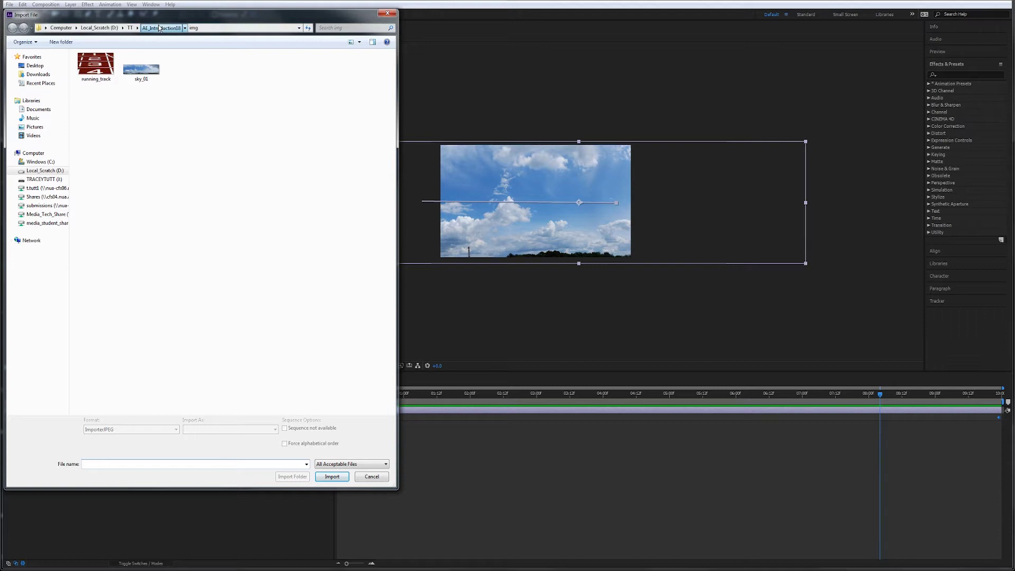
click(159, 28)
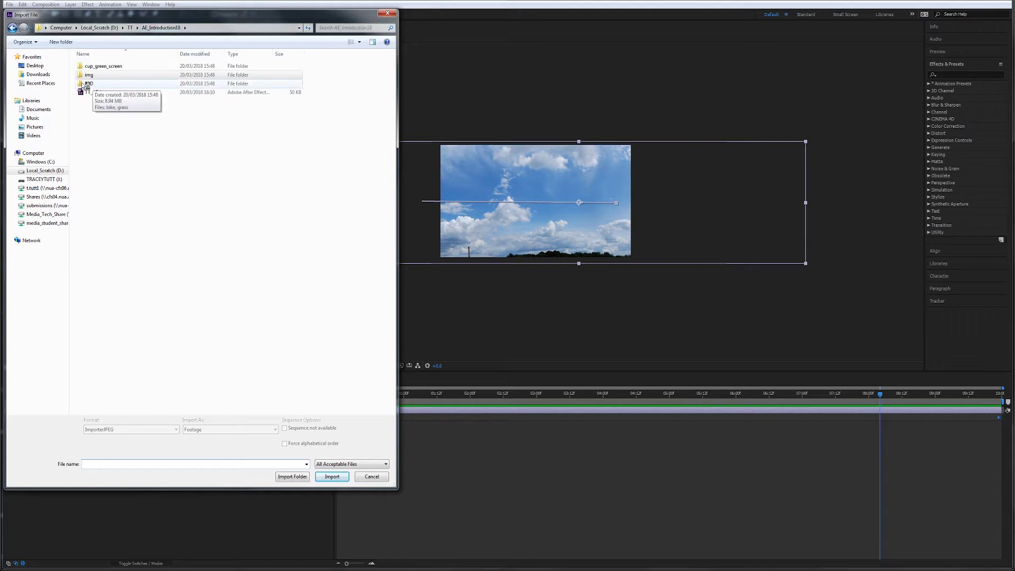
double_click(95, 85)
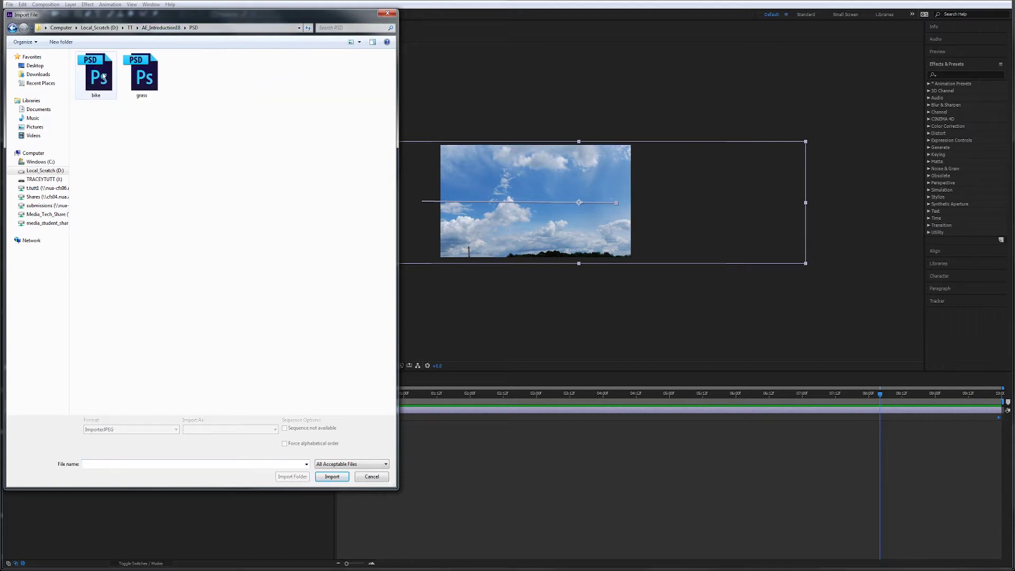
click(96, 93)
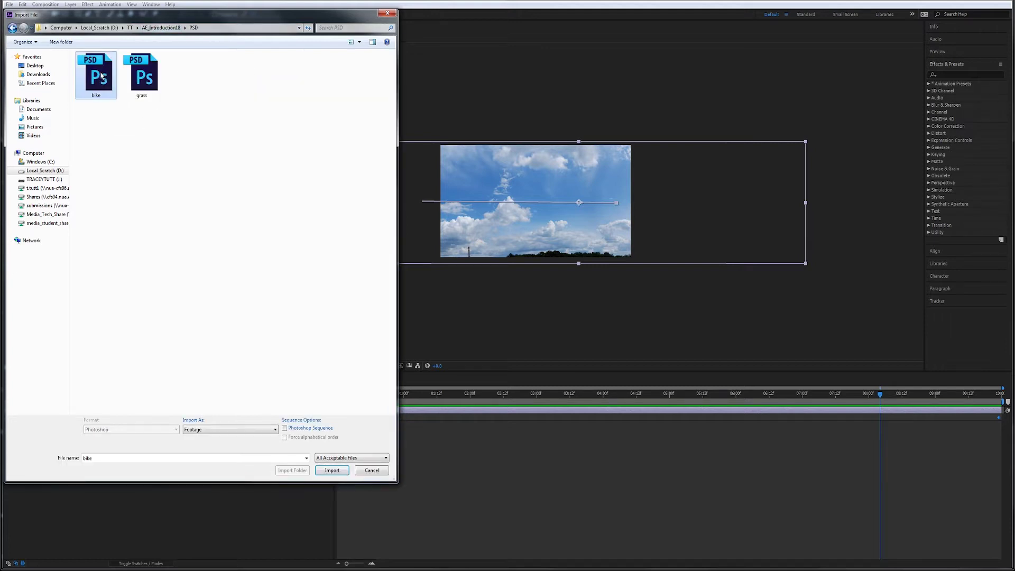
click(233, 429)
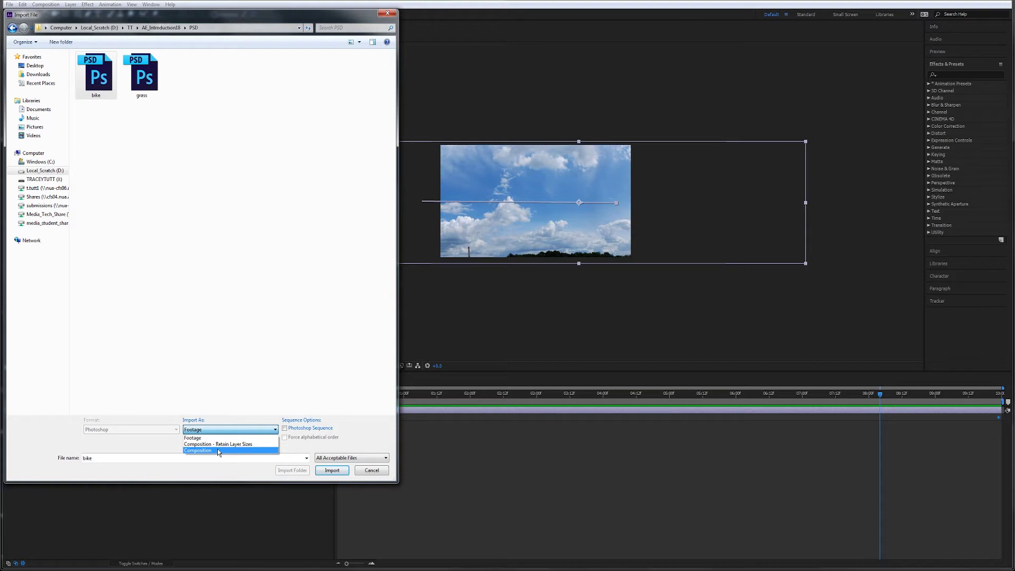
click(217, 448)
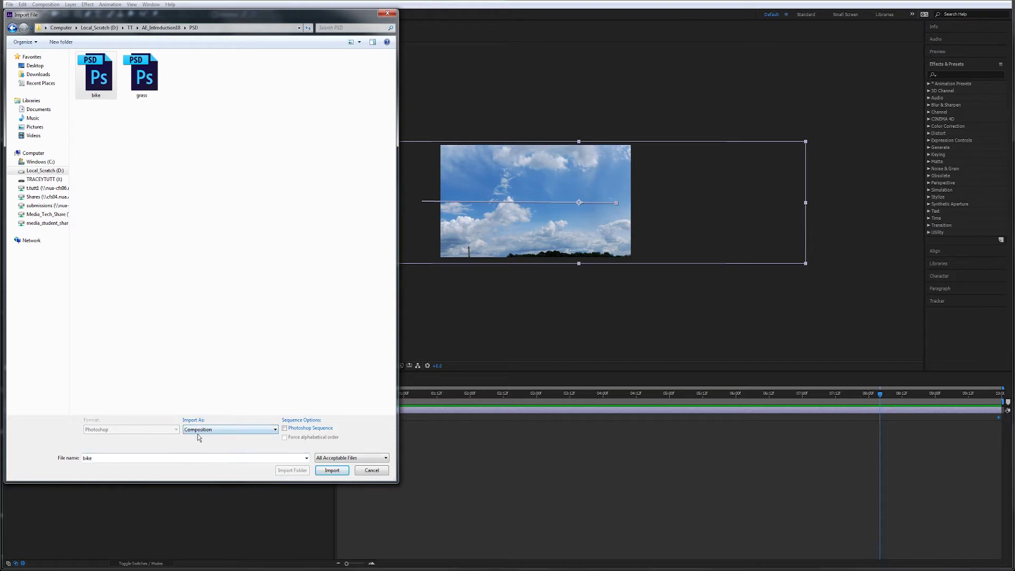
click(331, 470)
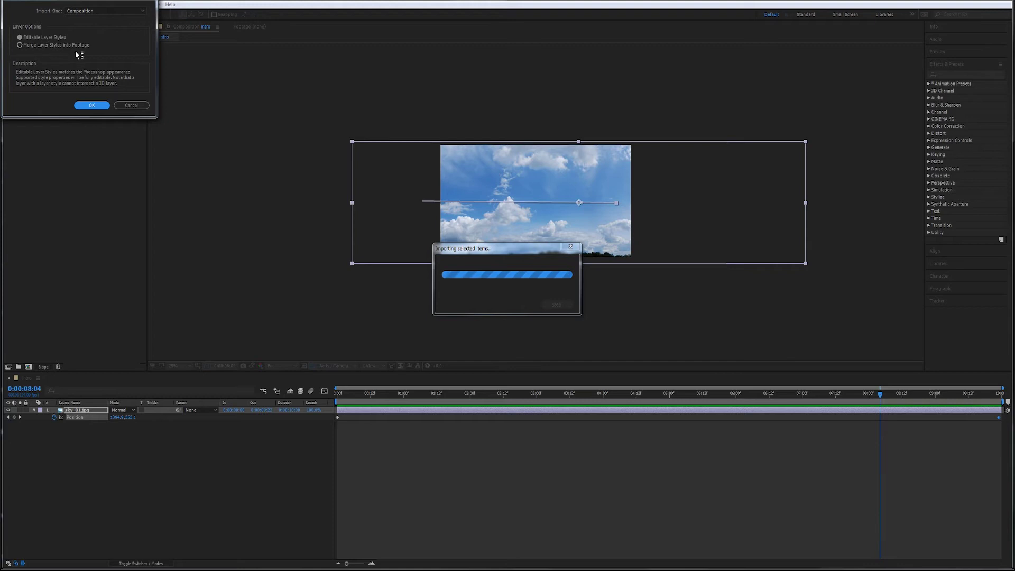
click(92, 106)
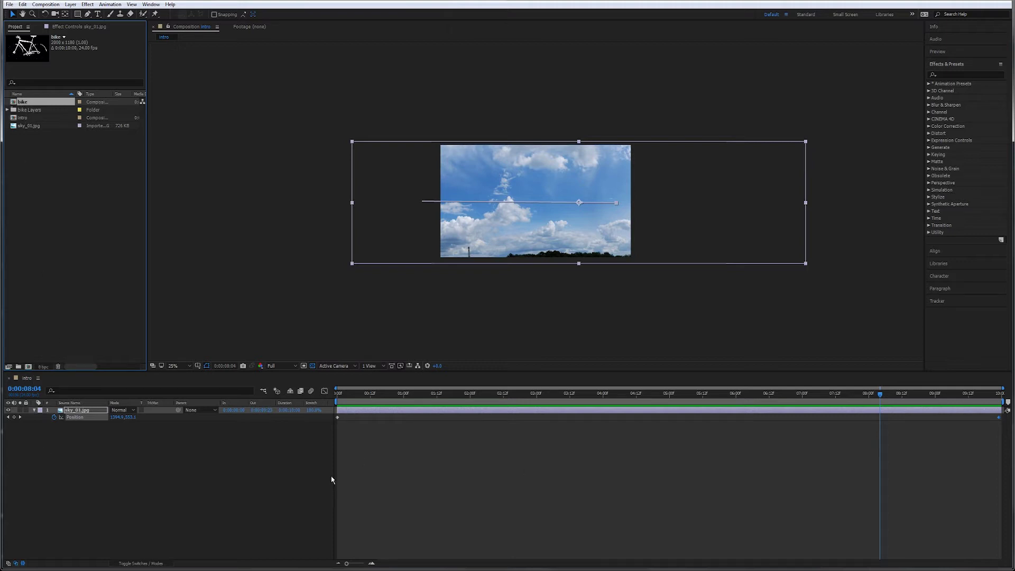
Open the bike composition and examine its pedal, Turning, Bike Frame, Wheel_left and Wheel_right layers.
double_click(13, 103)
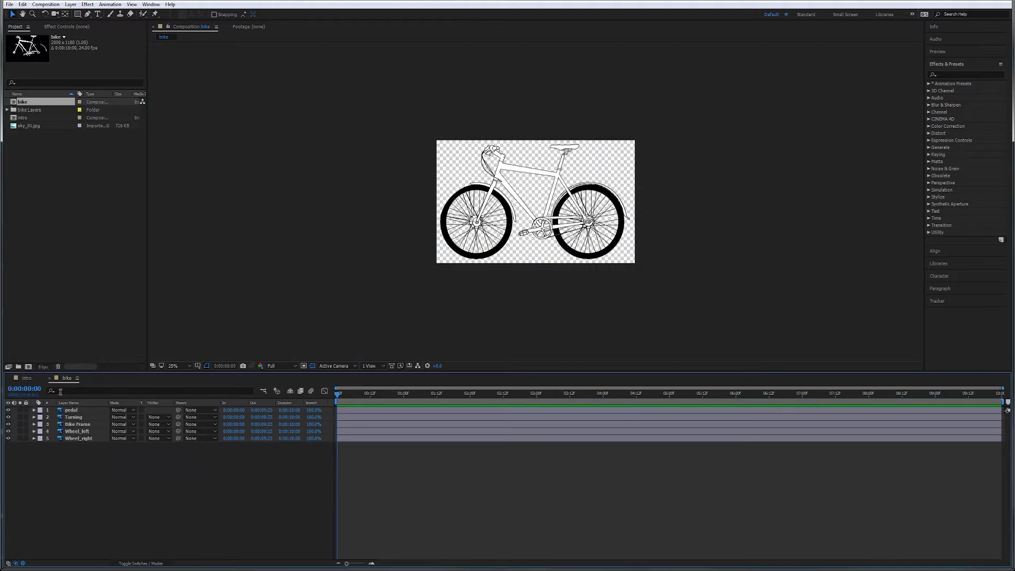
click(82, 411)
click(83, 417)
click(86, 424)
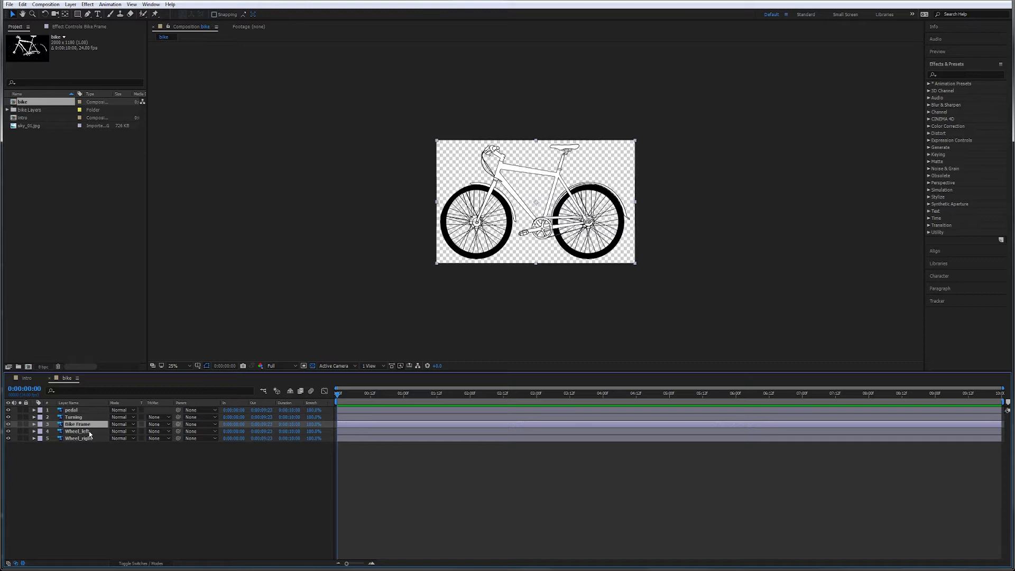
click(89, 432)
click(90, 439)
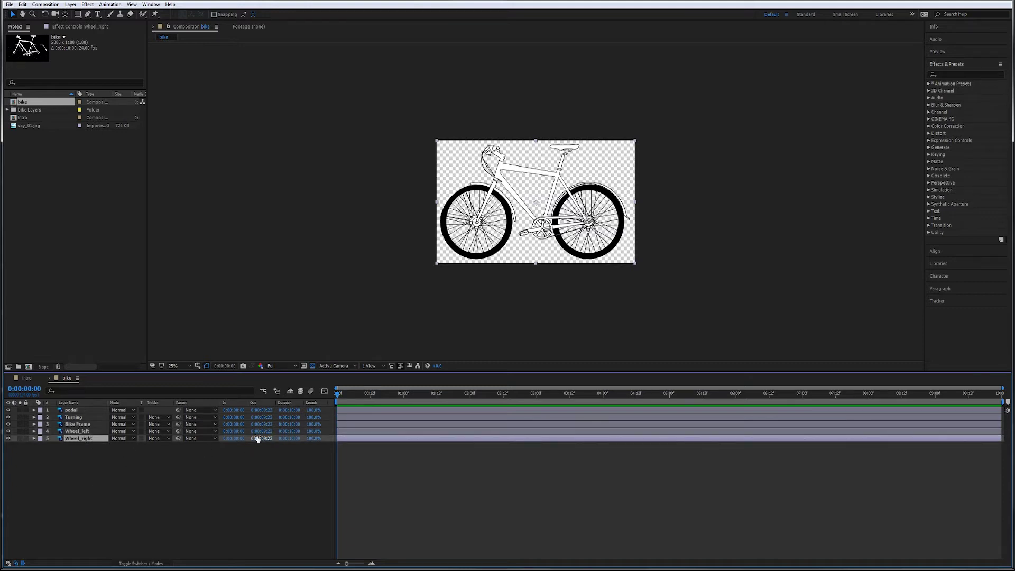
drag(395, 394, 330, 410)
Add the bike composition to the intro composition as a layer above sky_01.jpg.
click(27, 379)
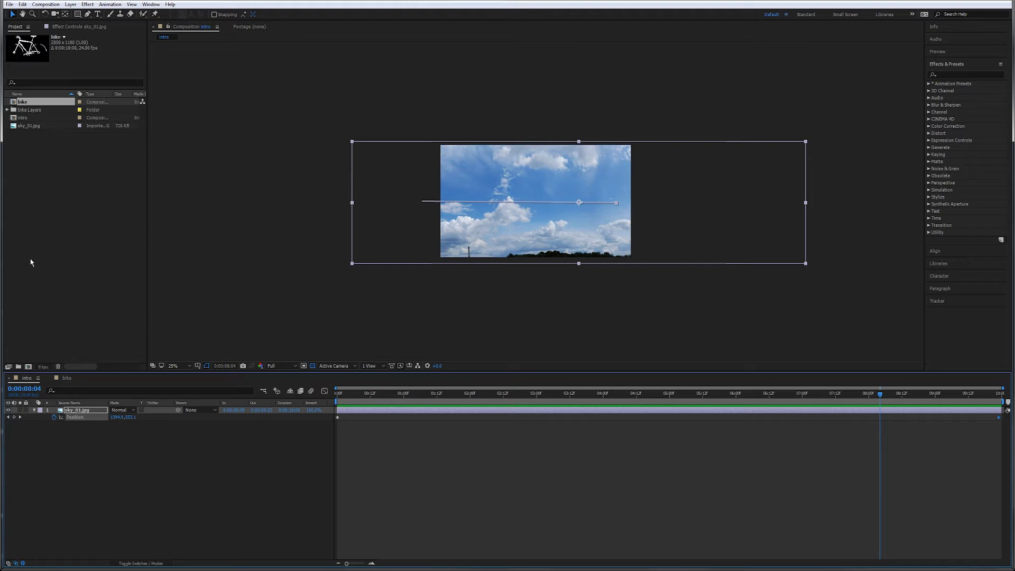
click(46, 270)
click(27, 103)
drag(27, 104, 80, 412)
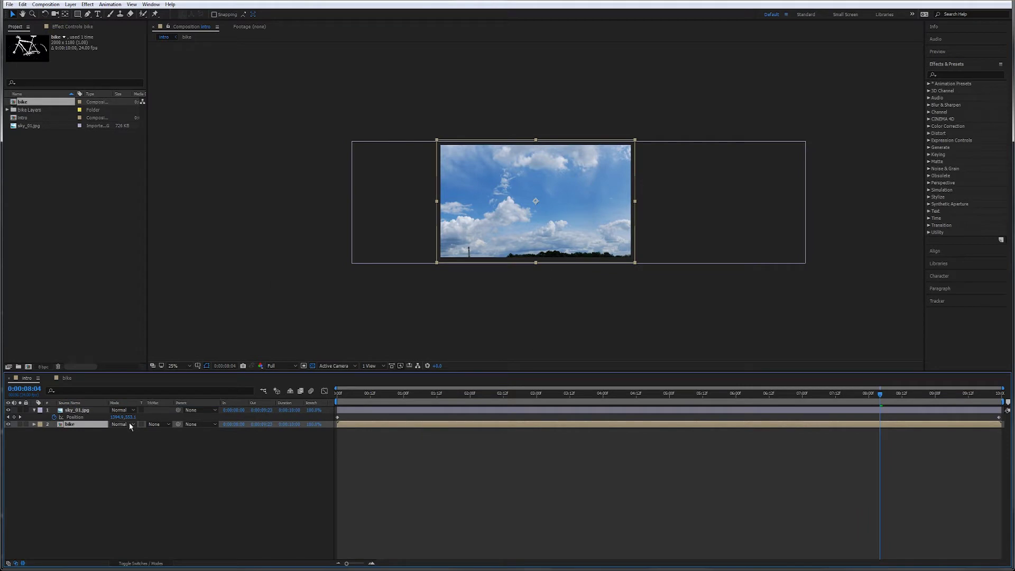
drag(77, 423, 79, 410)
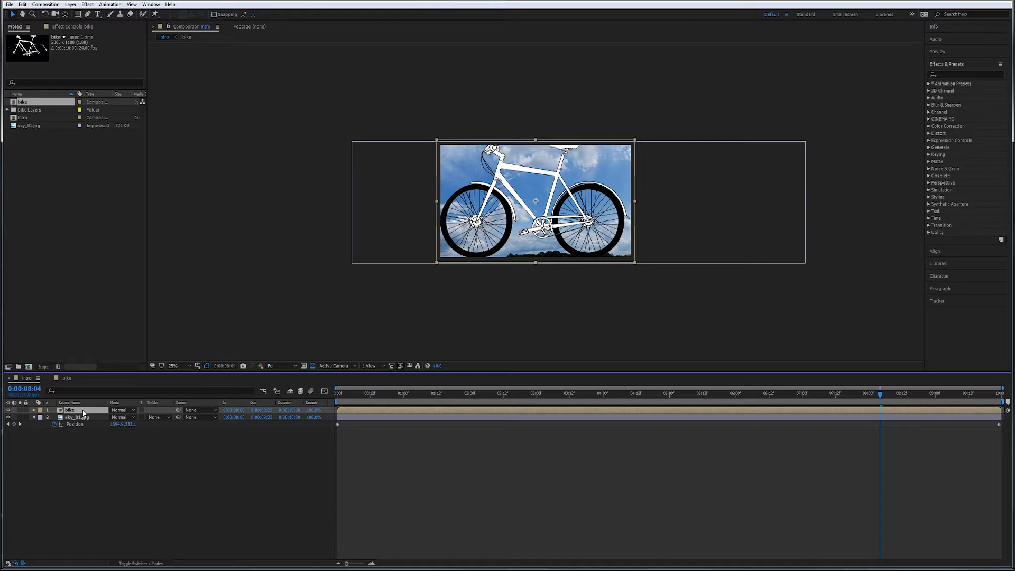
Scale the bike layer to 50% and move it just outside the frame's right edge, level with the frame's bottom.
key(s)
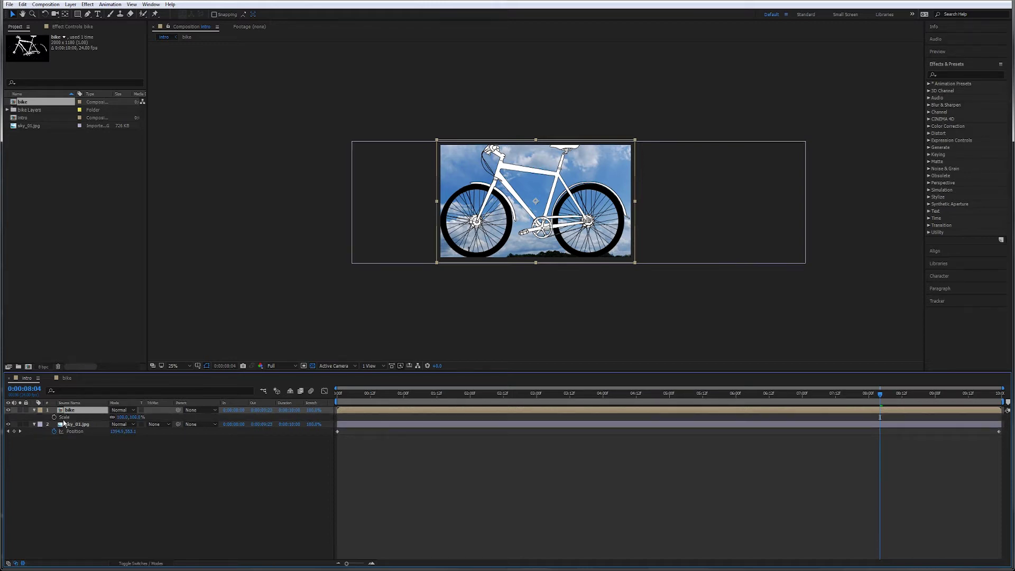
drag(121, 416, 106, 424)
click(121, 417)
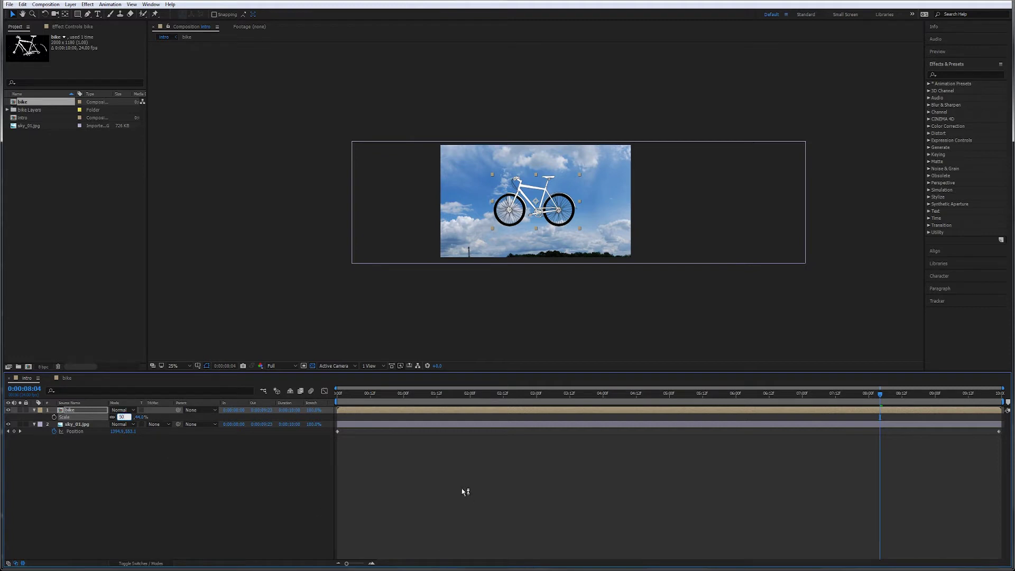
key(Return)
drag(555, 218, 699, 243)
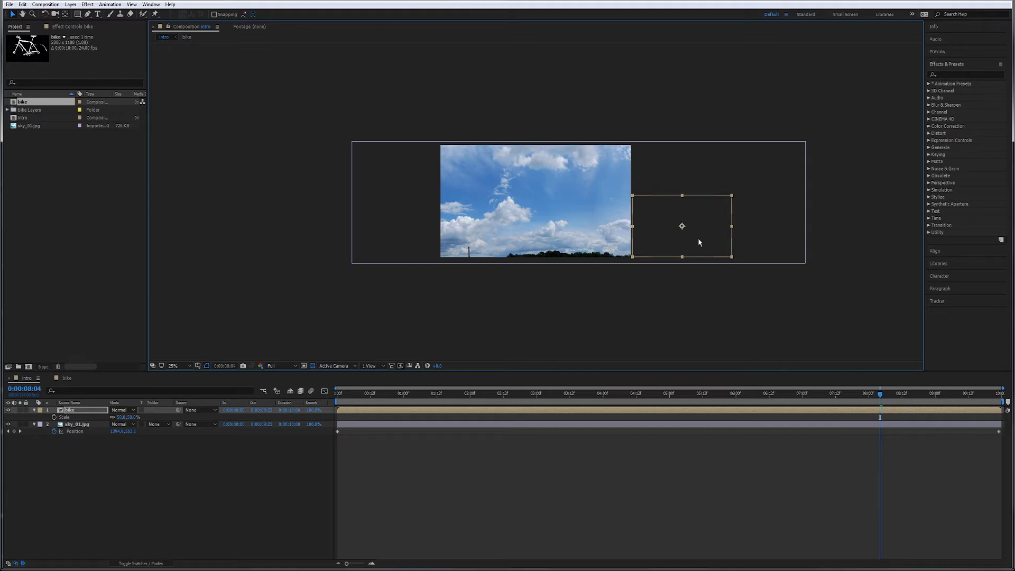
key(Return)
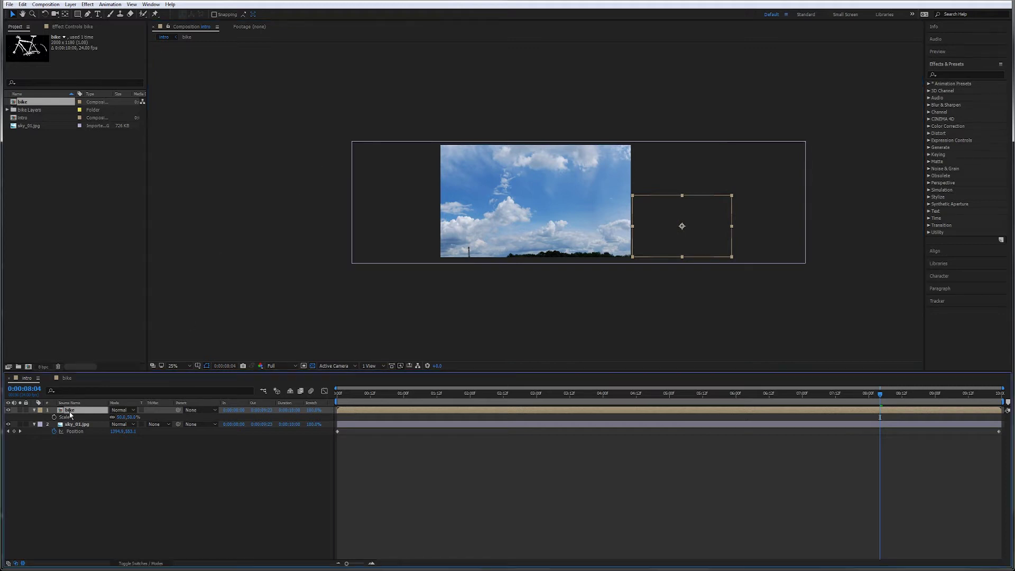
Keyframe the bike's Position at 0:00:00:00, and at 0:00:09:23 move it across to just outside the frame's left edge.
key(p)
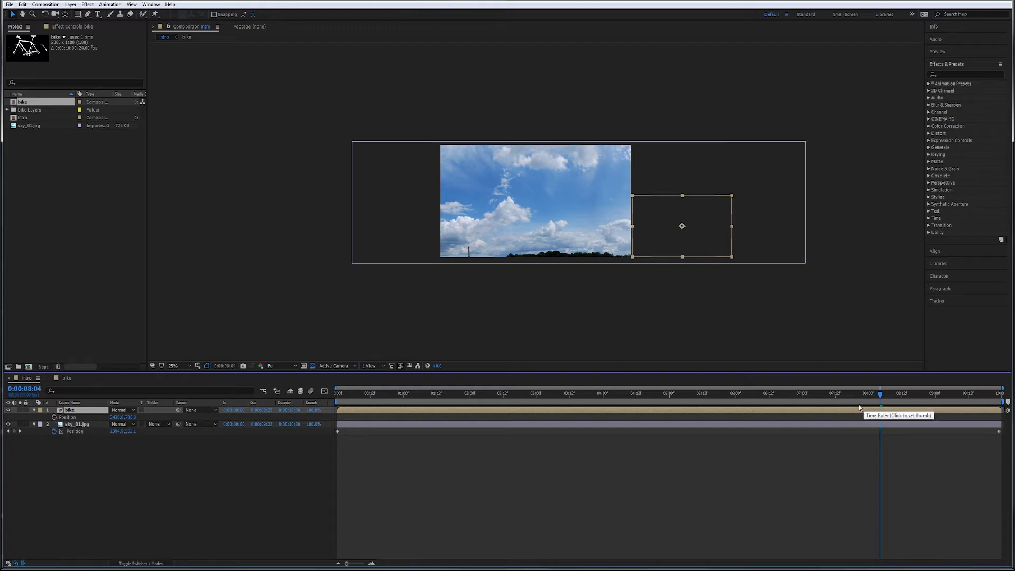
key(Page_Up)
drag(852, 398, 325, 411)
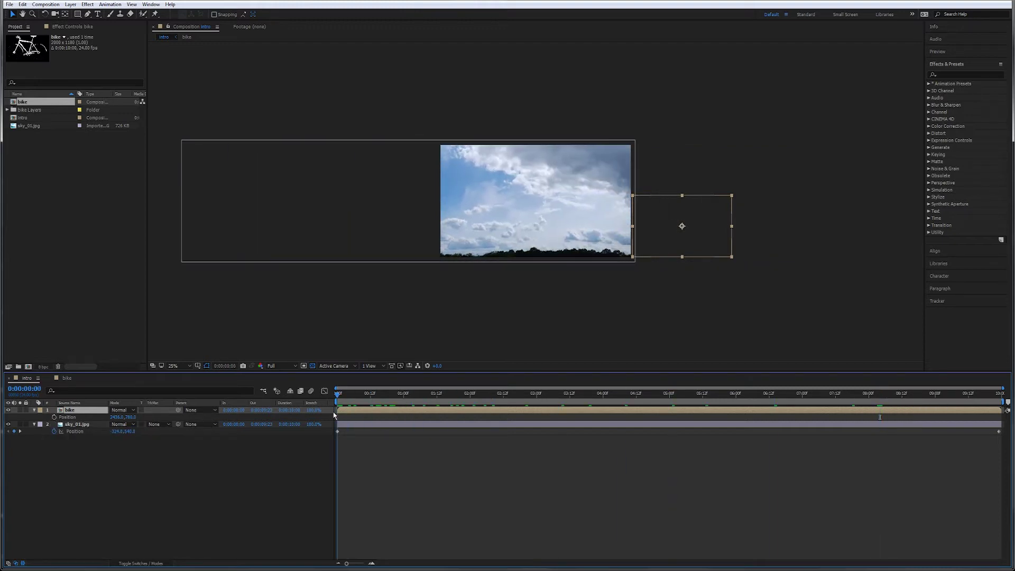
click(54, 417)
drag(338, 394, 1000, 391)
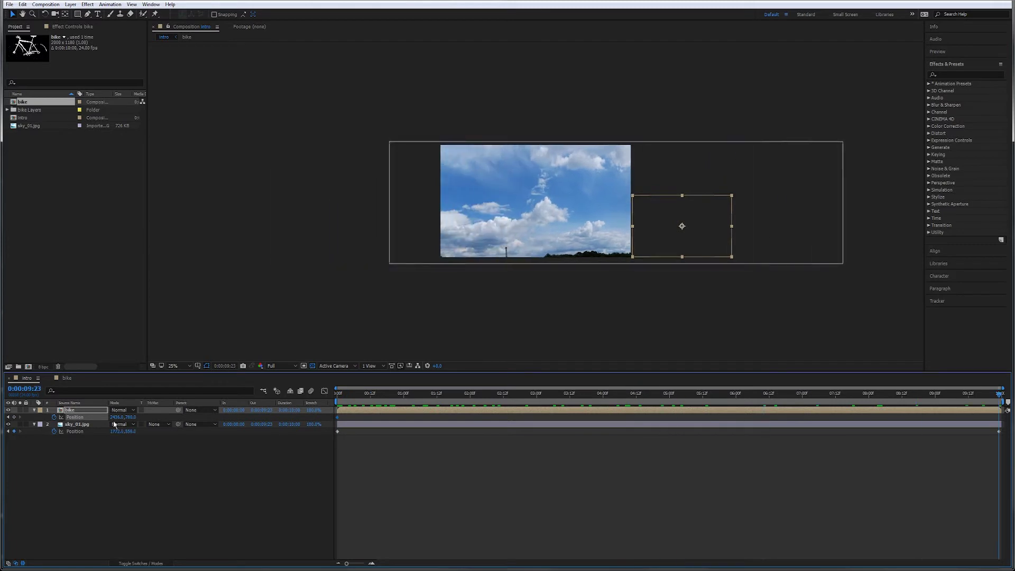
drag(696, 248, 407, 247)
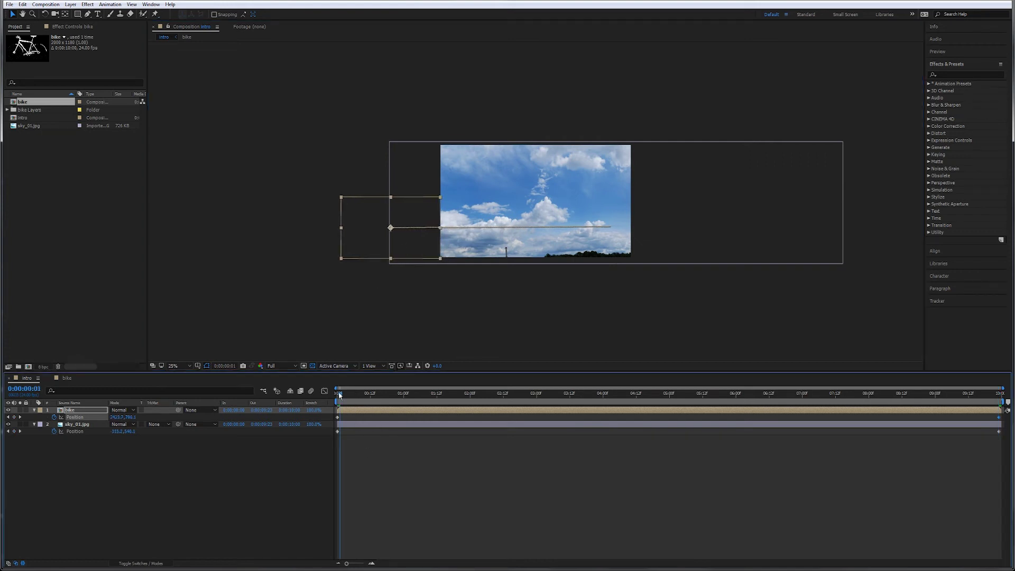
Preview the intro composition from the start to check the bike's movement across the sky, and return to 0:00:00:00.
key(Home)
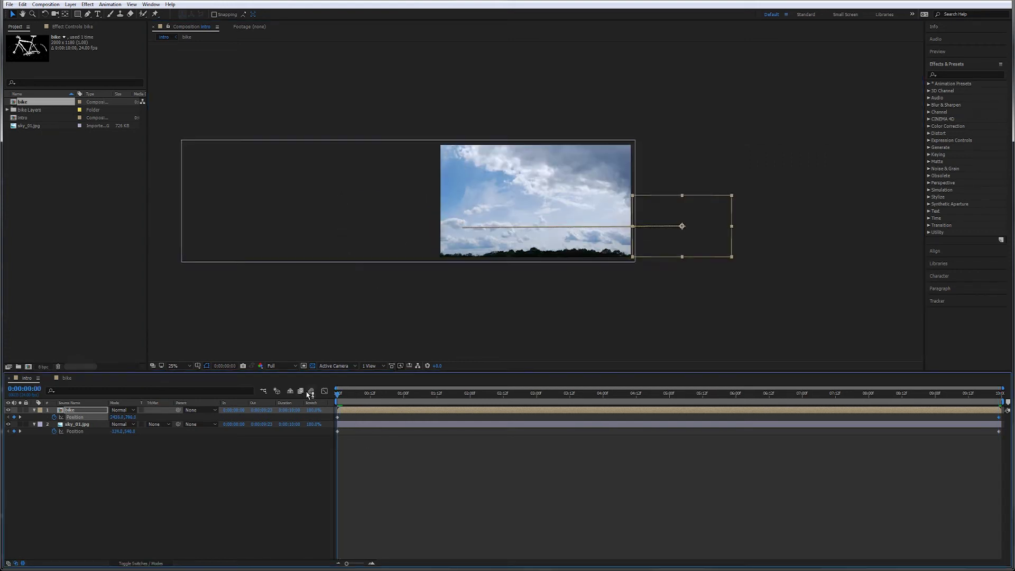
key(space)
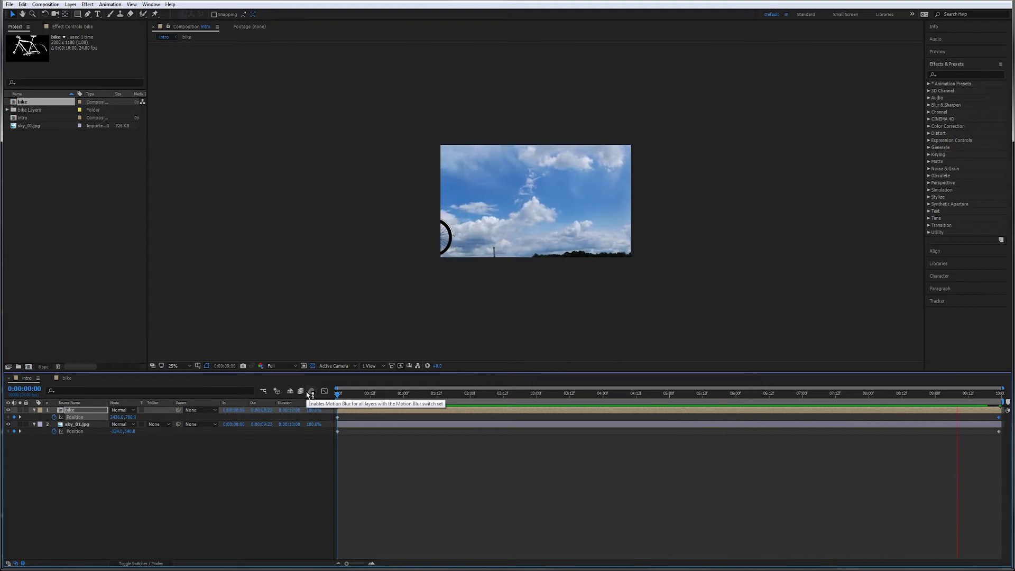
key(space)
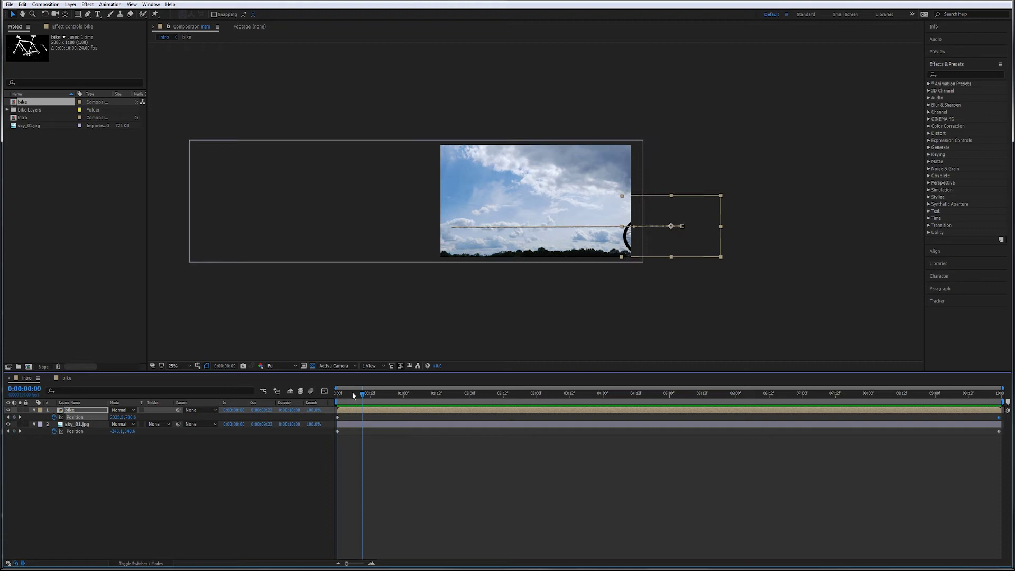
drag(363, 394, 314, 395)
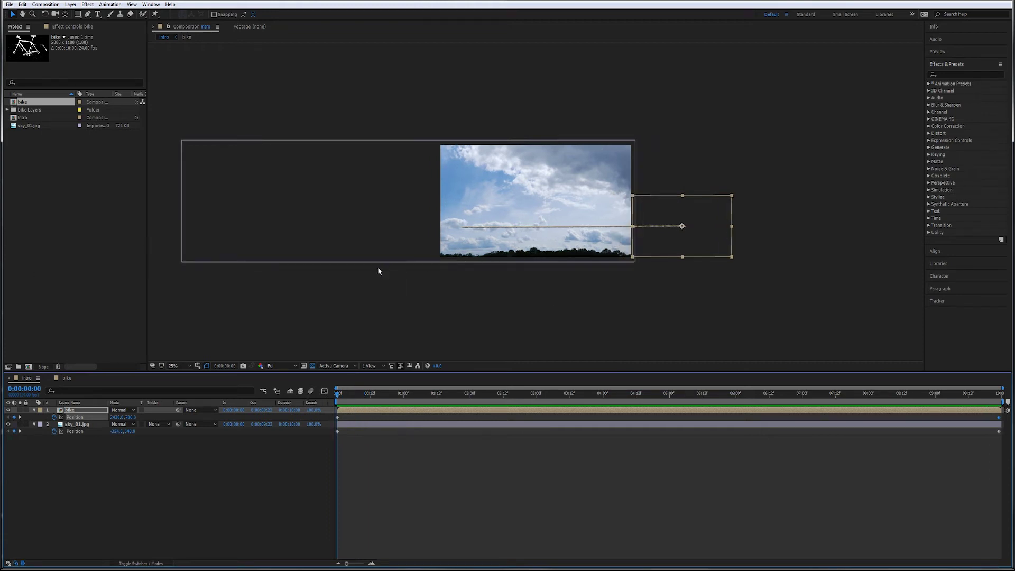
Import the grass Photoshop file as a composition with editable layer styles.
click(77, 222)
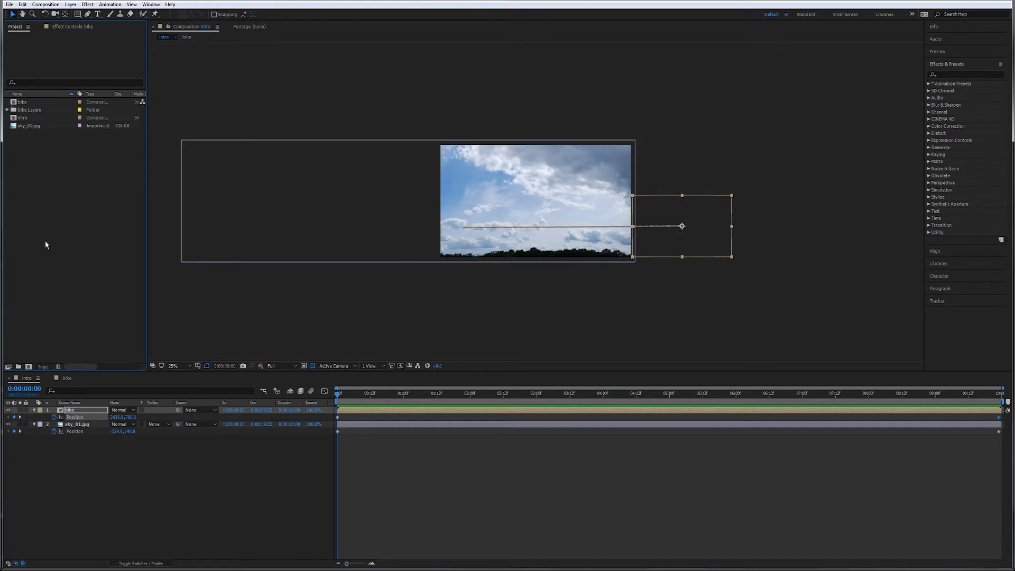
double_click(43, 223)
click(143, 85)
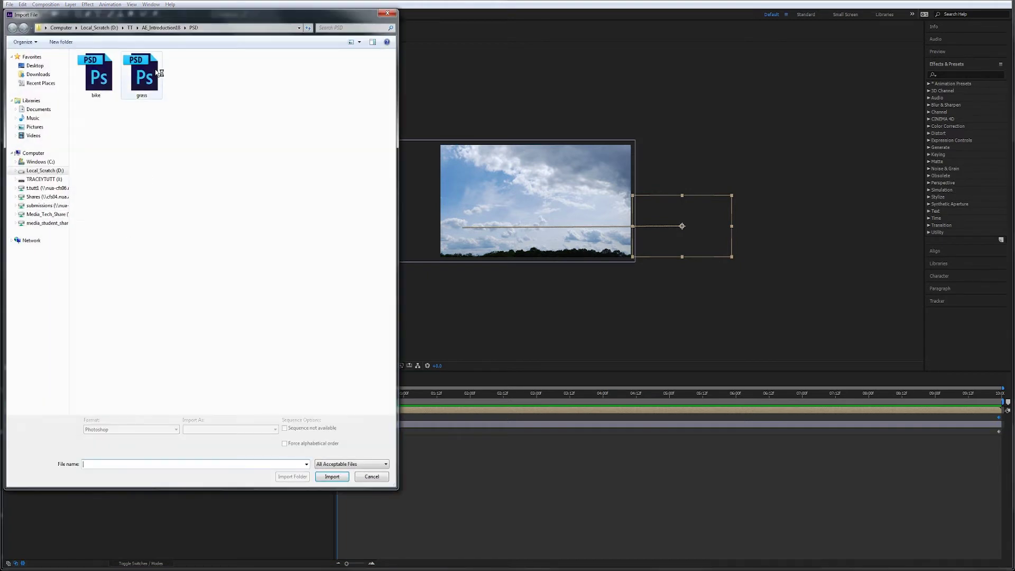
click(331, 469)
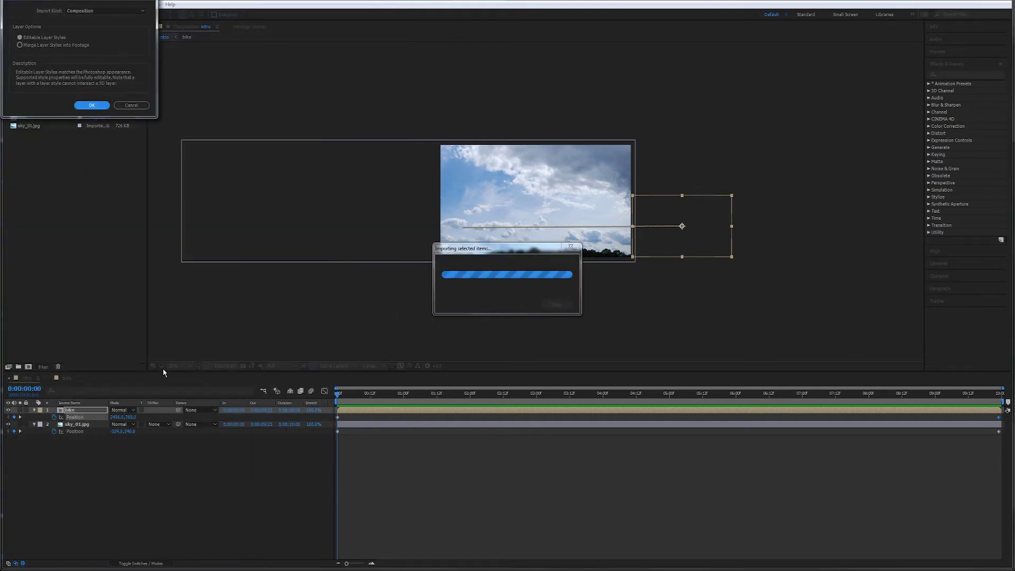
click(79, 104)
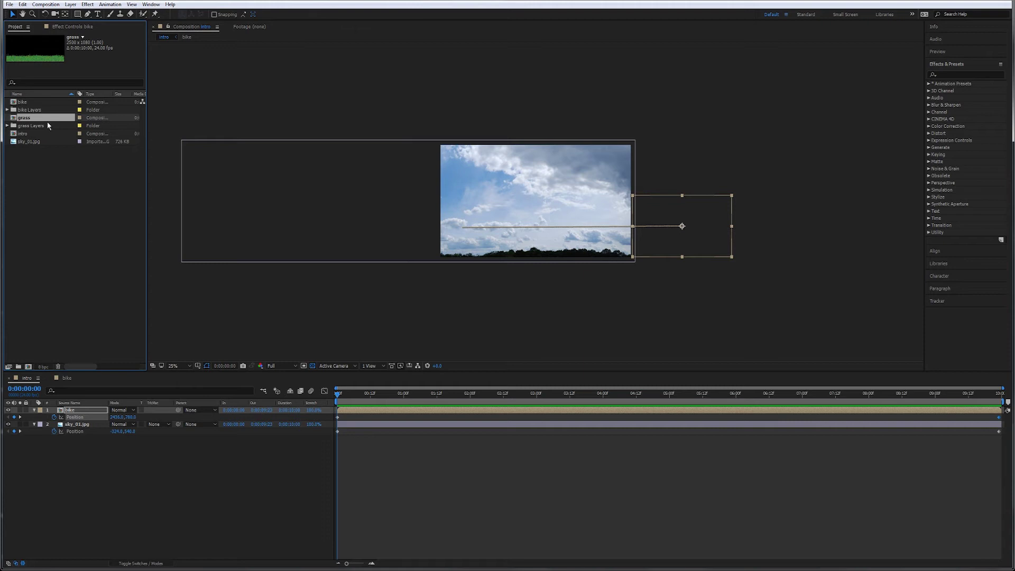
Add the grass composition above the bike layer in the intro composition and lower it so it only covers the frame's bottom strip.
drag(29, 119, 78, 410)
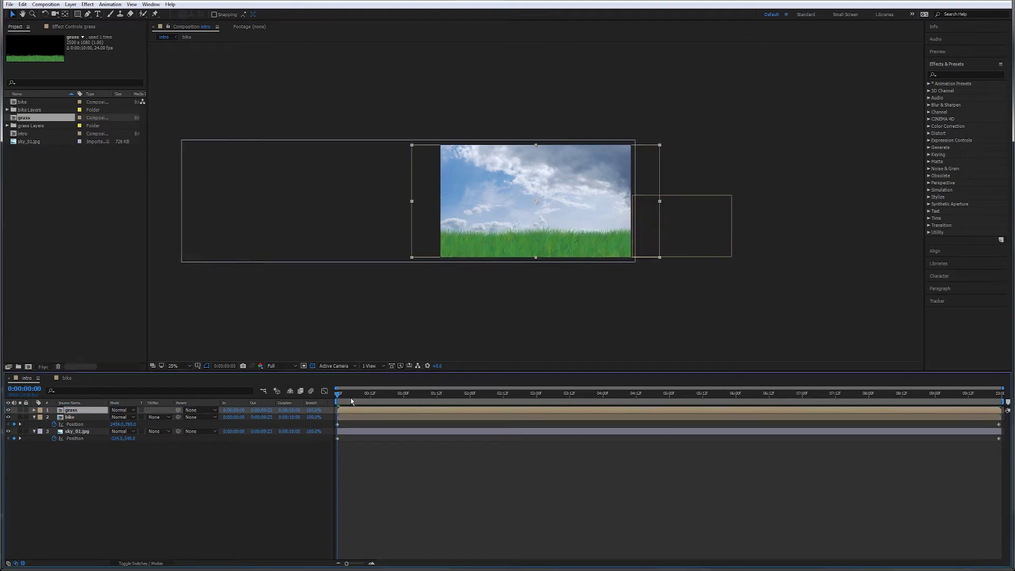
drag(339, 397, 539, 394)
drag(548, 247, 546, 261)
key(space)
drag(541, 394, 327, 420)
Preview the intro from the start with the bike riding behind the grass.
click(80, 506)
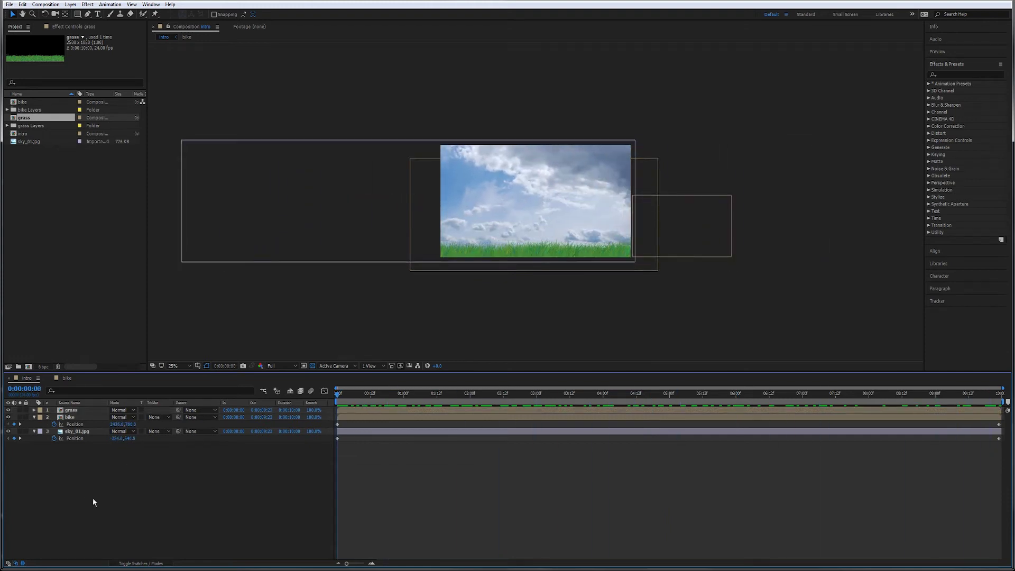
key(space)
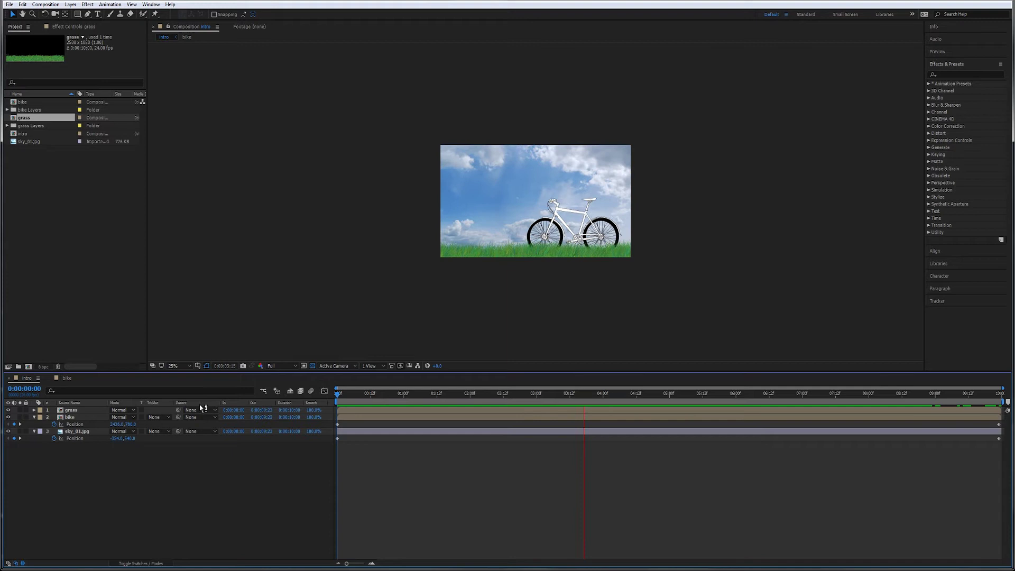
key(space)
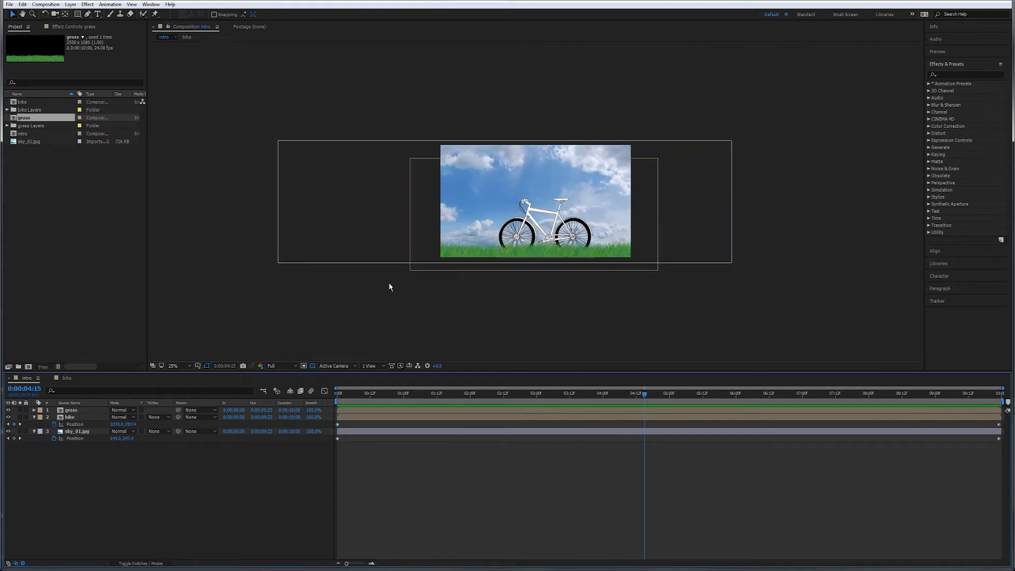
In the bike composition at 0:00:00:00, move the Wheel_left layer's anchor point to the hub of the left wheel.
click(67, 378)
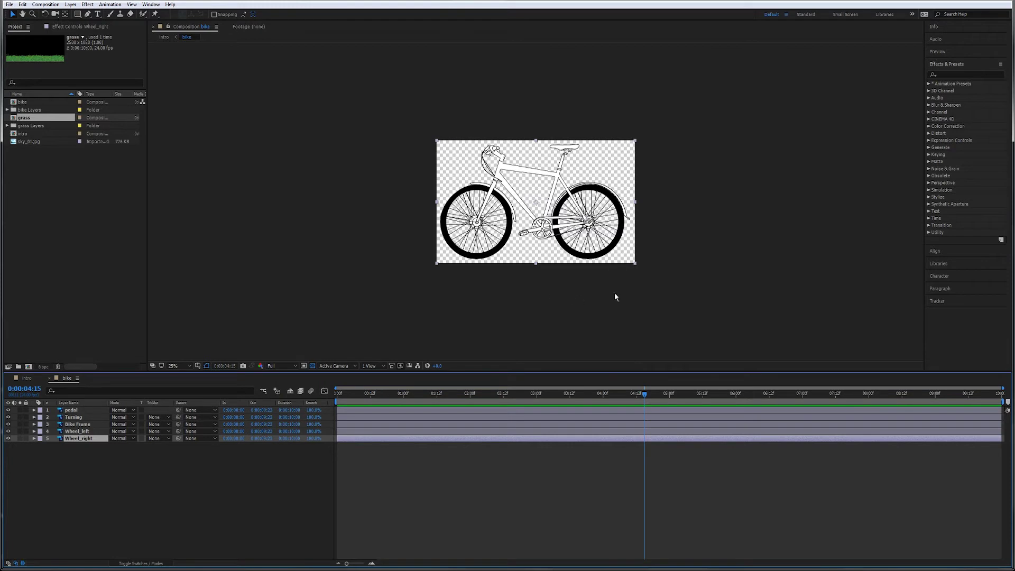
key(period)
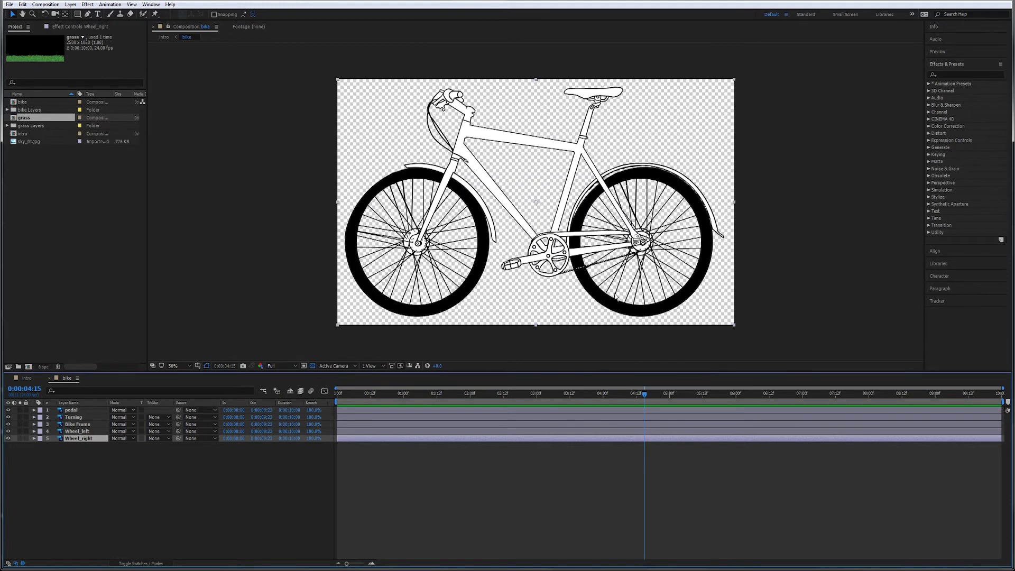
click(85, 432)
drag(643, 400, 336, 396)
click(411, 272)
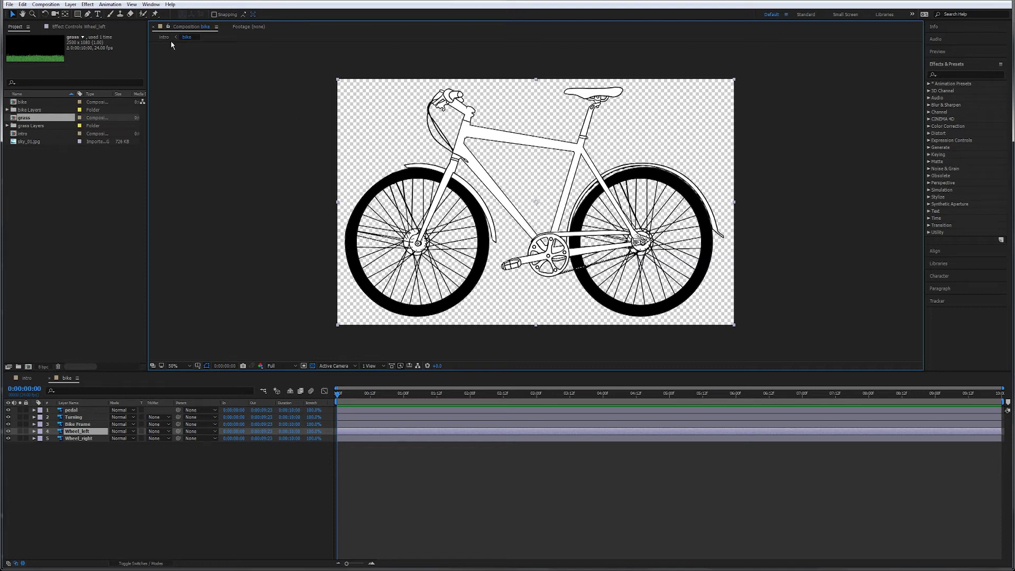
click(65, 15)
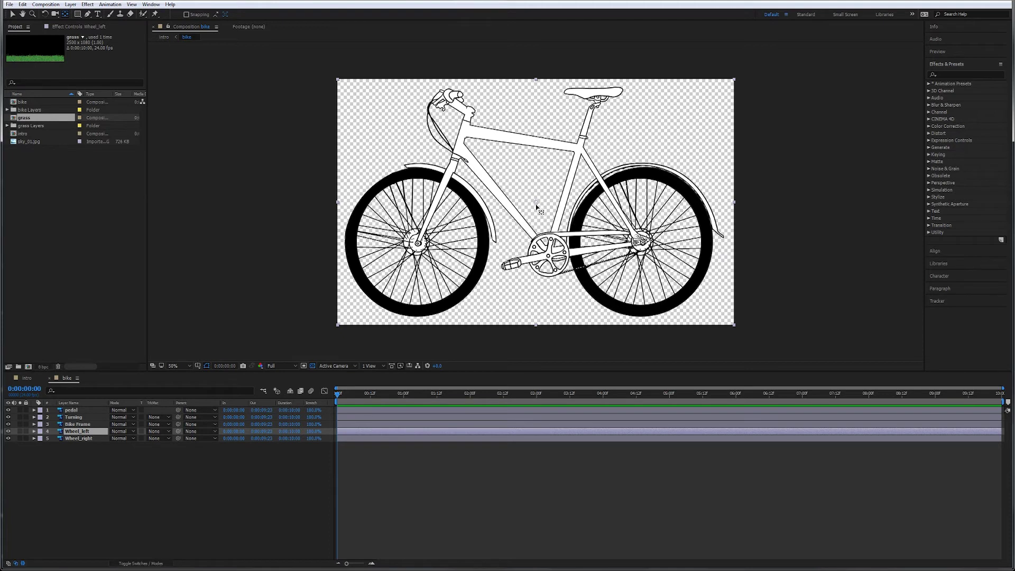
drag(537, 205, 419, 243)
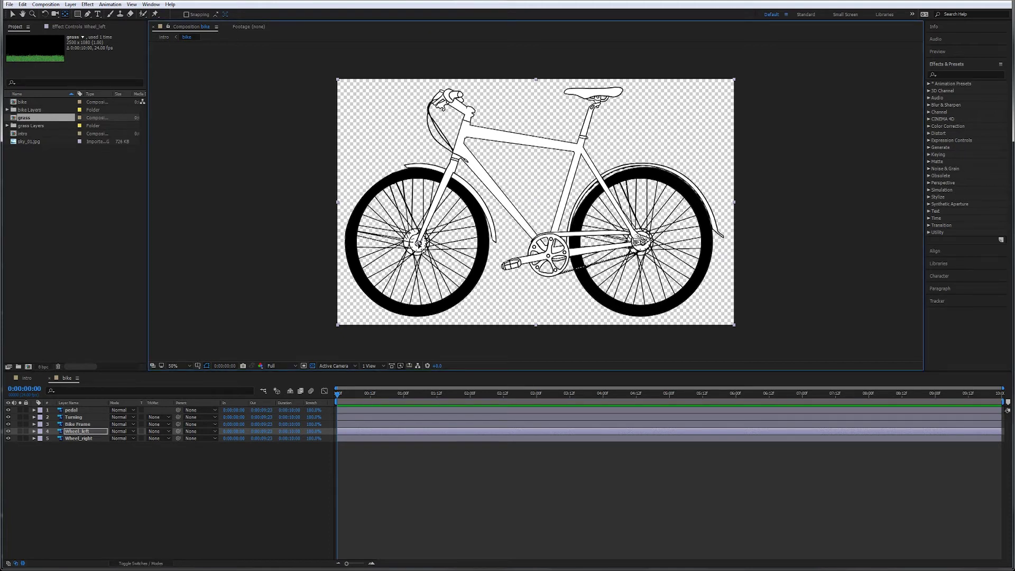
Create a Rotation keyframe of -4 revolutions on Wheel_left and move it to 0:00:09:23.
click(97, 433)
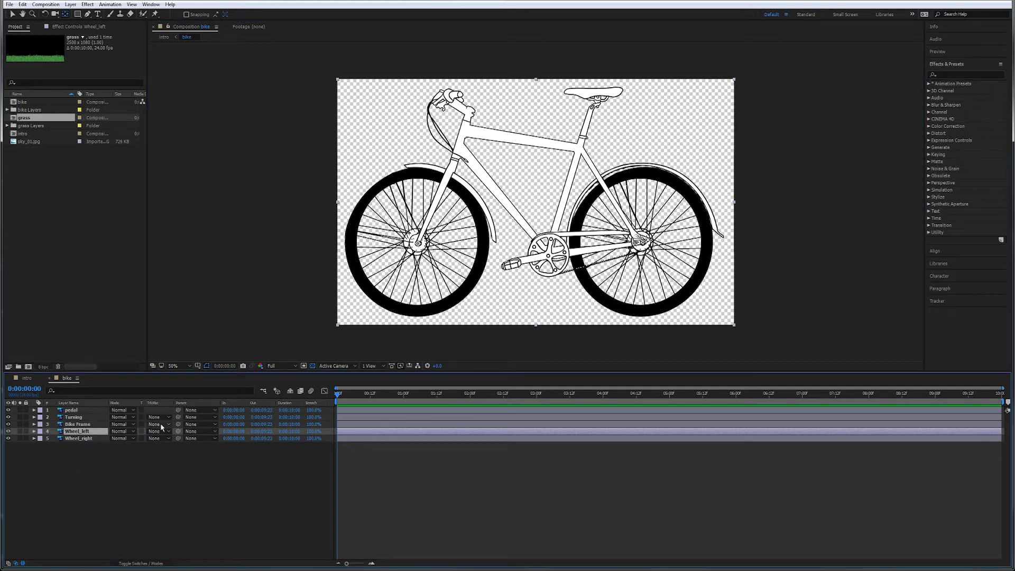
key(r)
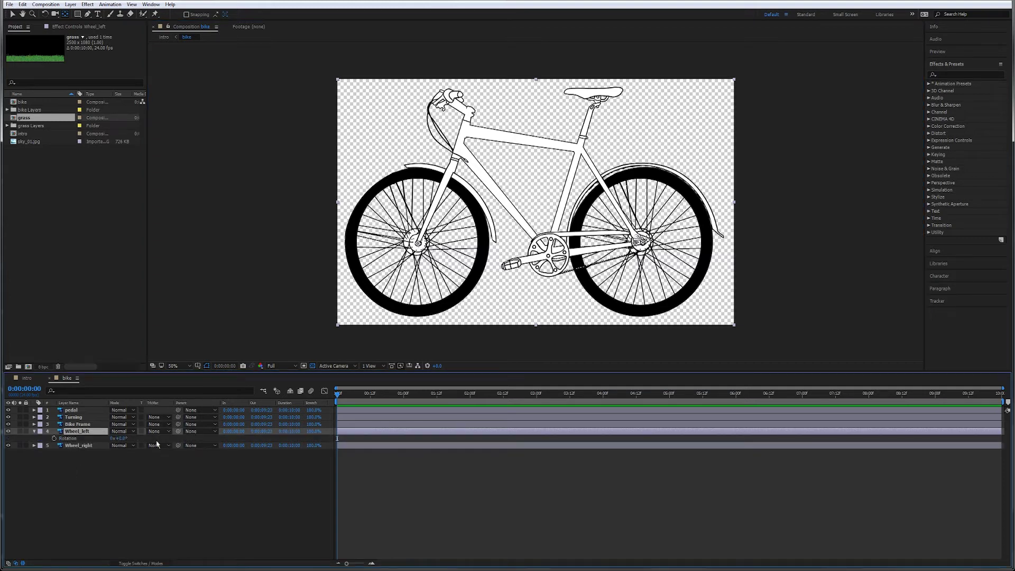
click(54, 439)
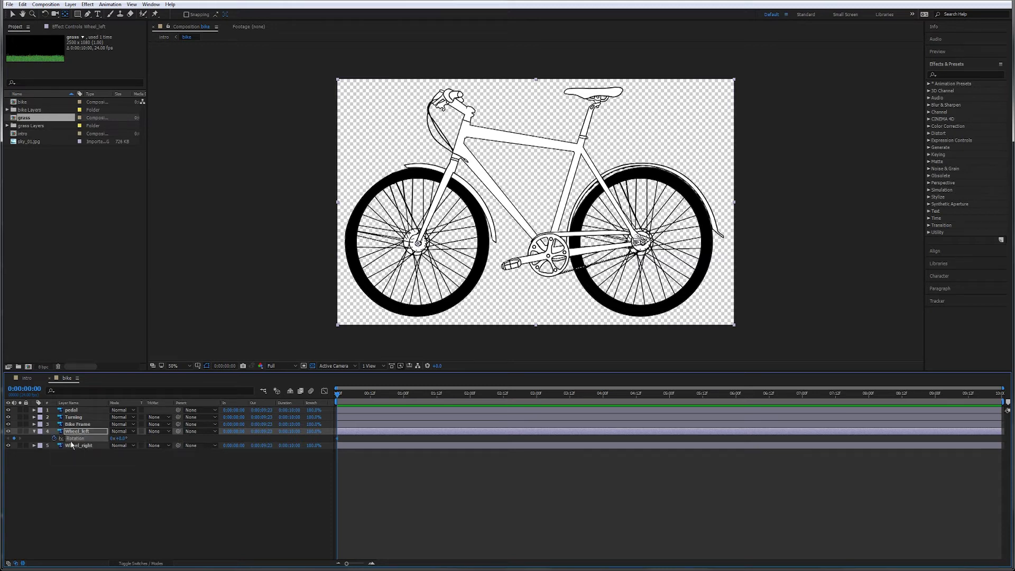
click(112, 439)
text(-4)
key(Return)
drag(336, 393, 816, 453)
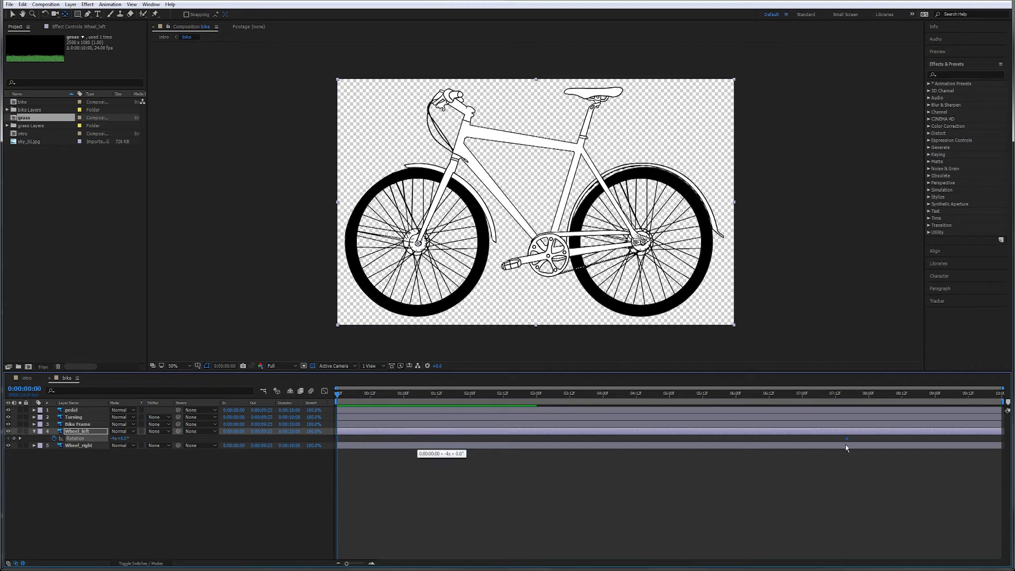
drag(976, 444, 999, 445)
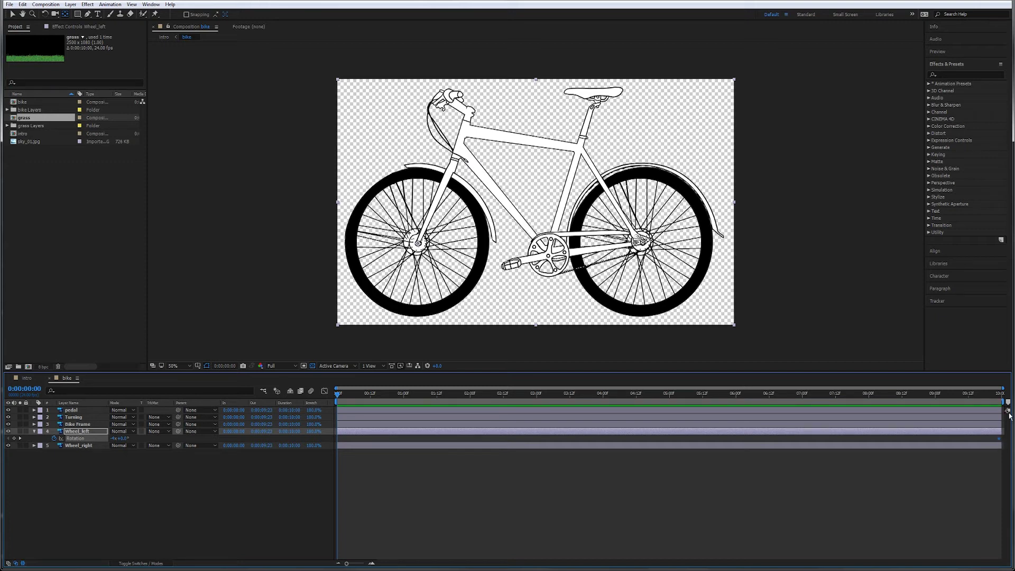
Set Wheel_left's Rotation to 0 at 0:00:00:00 and preview the wheel's spin.
click(997, 393)
drag(997, 395, 999, 395)
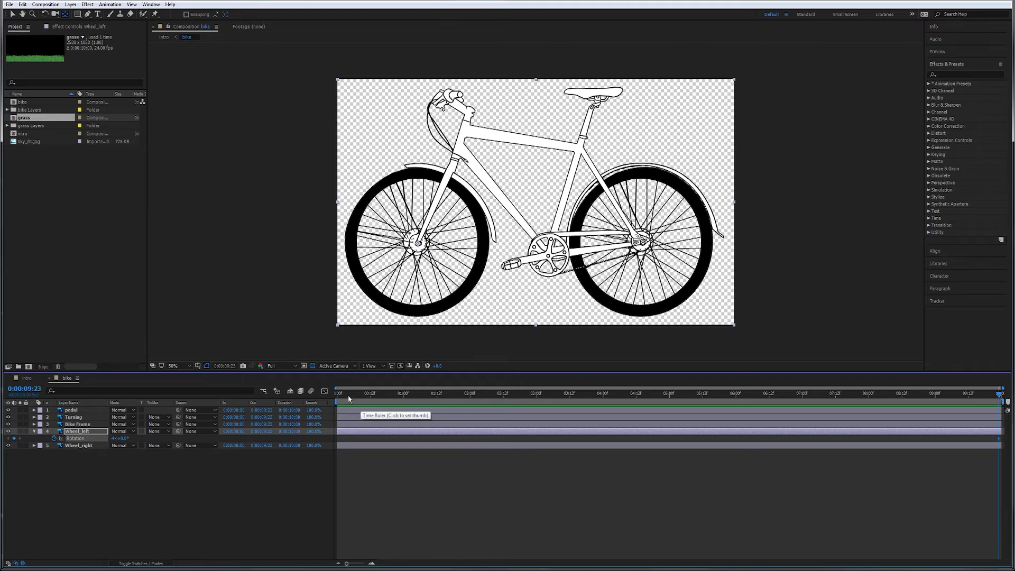
drag(352, 393, 327, 400)
click(113, 438)
key(Return)
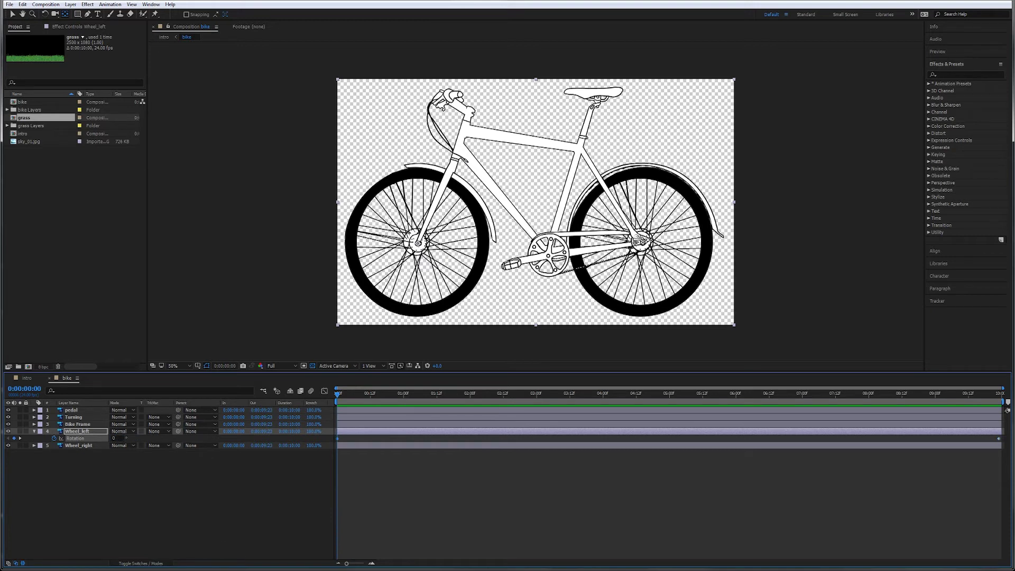
key(space)
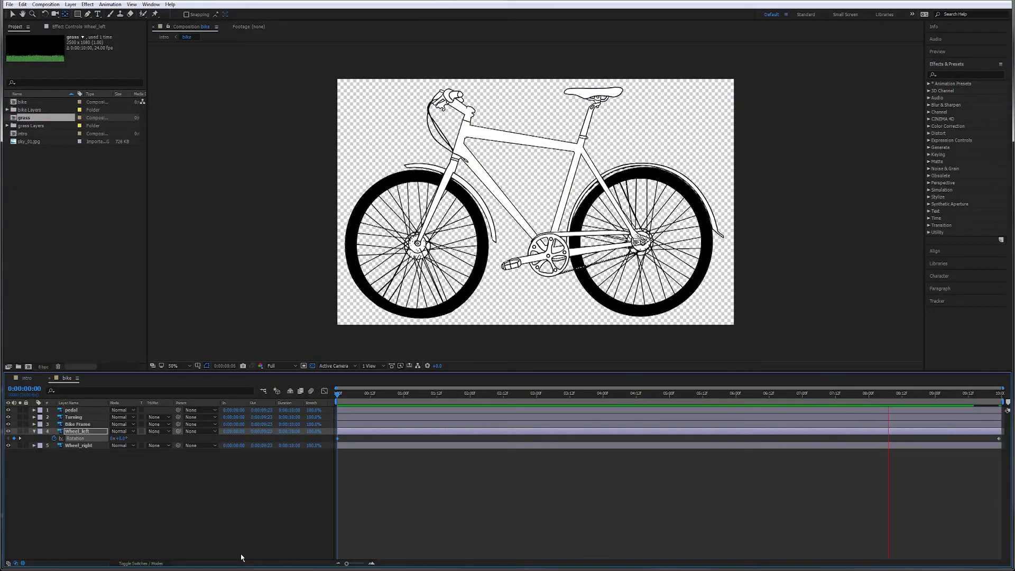
key(space)
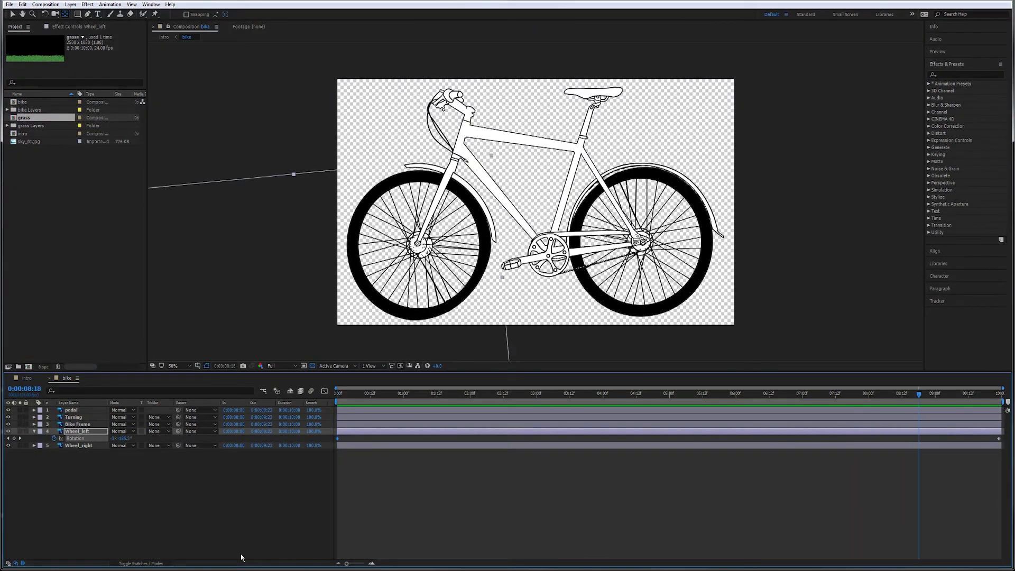
Keyframe Wheel_right's Rotation at 0 revolutions at 0:00:00:00 and -4 revolutions at 0:00:09:23.
click(96, 446)
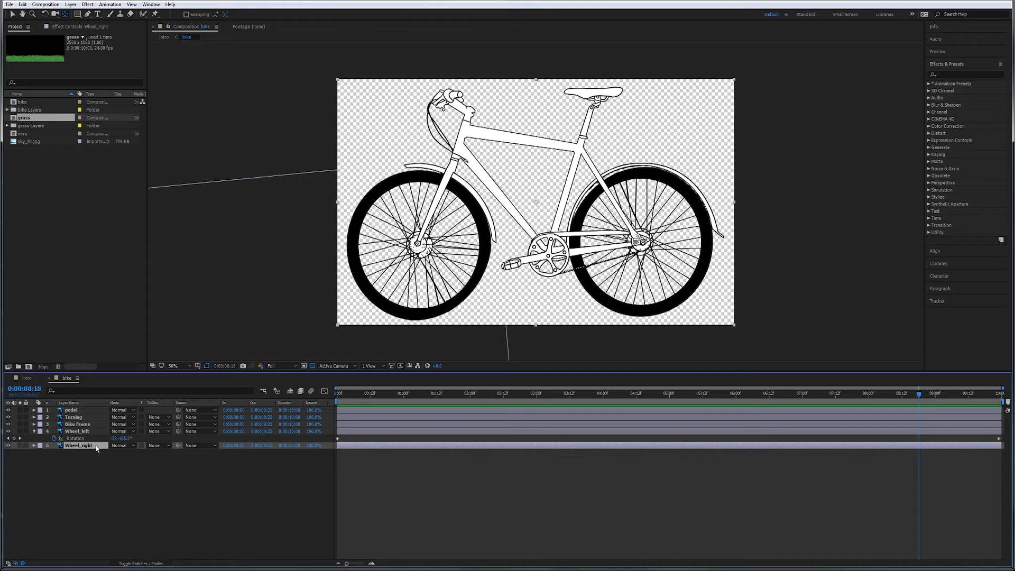
key(r)
click(350, 395)
drag(350, 396, 337, 396)
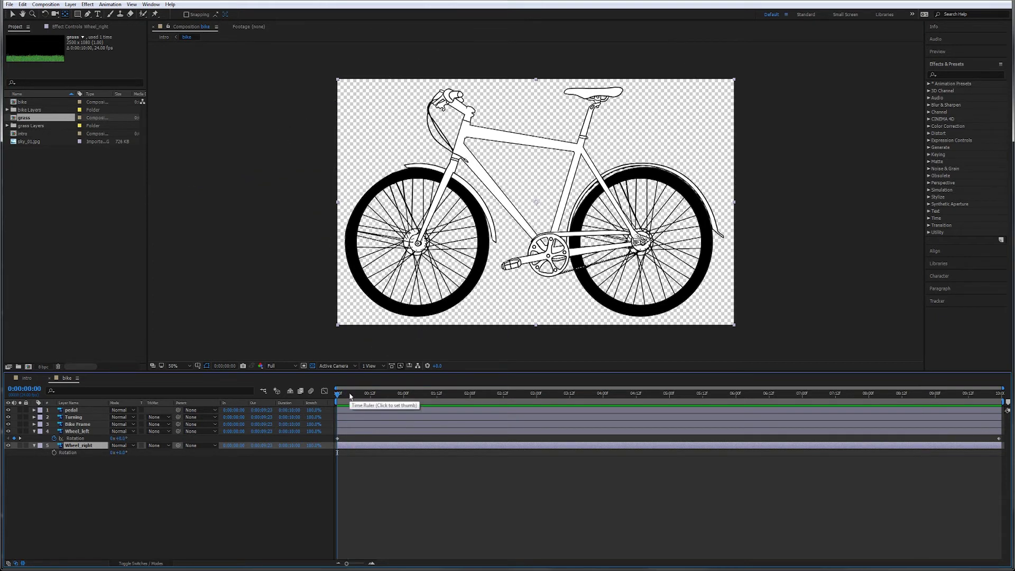
click(53, 452)
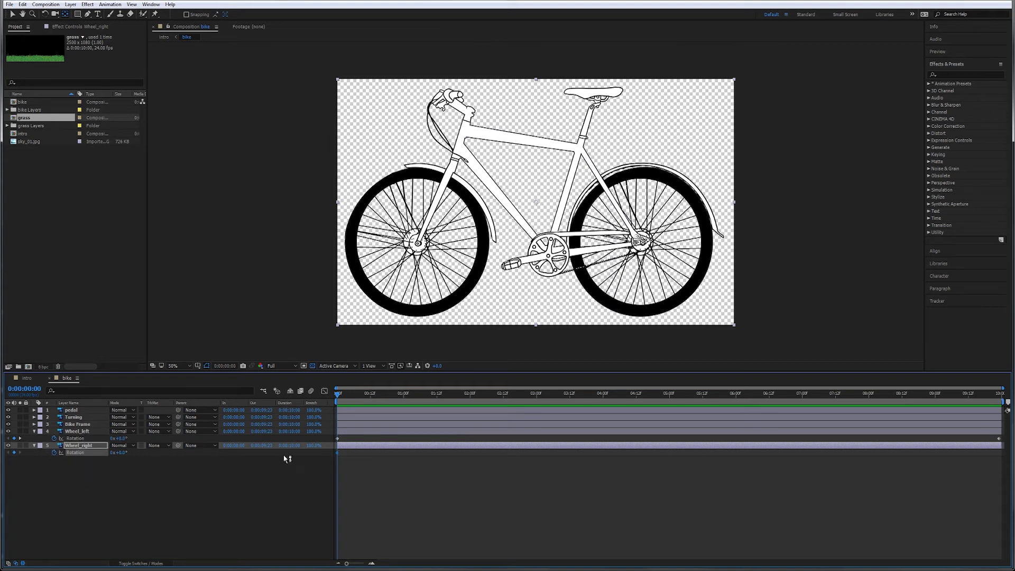
key(End)
click(112, 452)
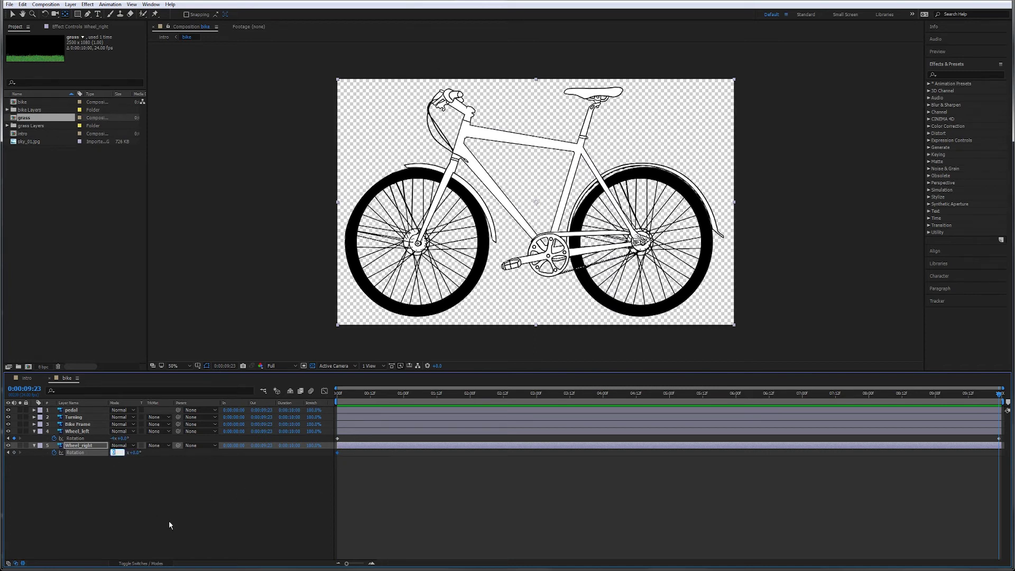
key(Return)
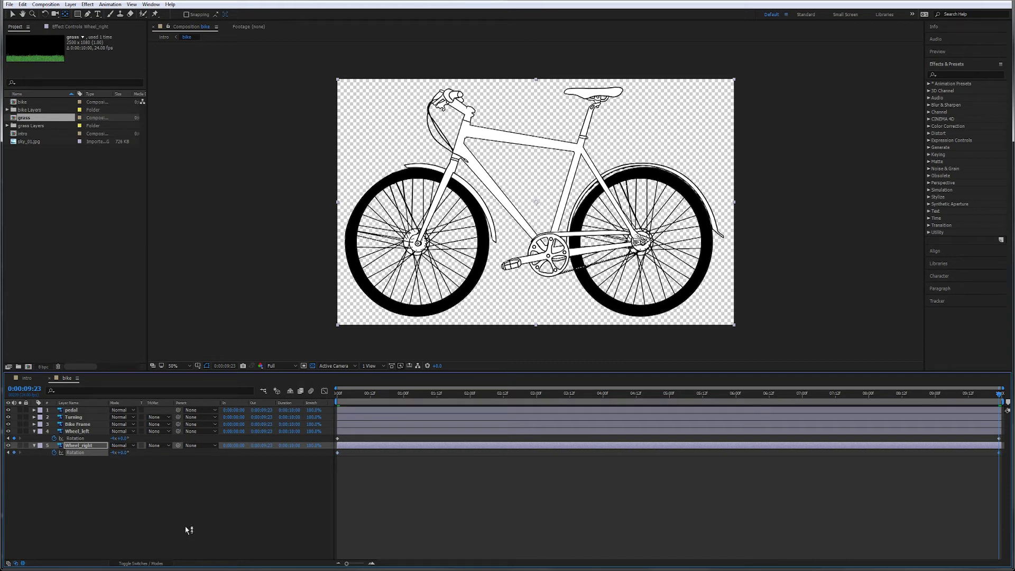
Preview the bike composition from the start to check how both wheels rotate.
key(Home)
key(space)
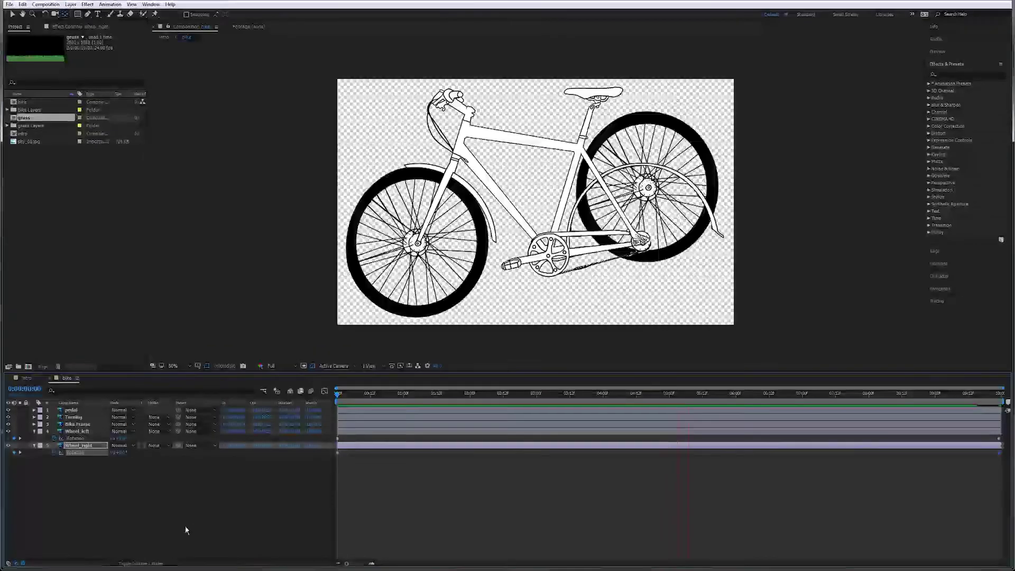
key(space)
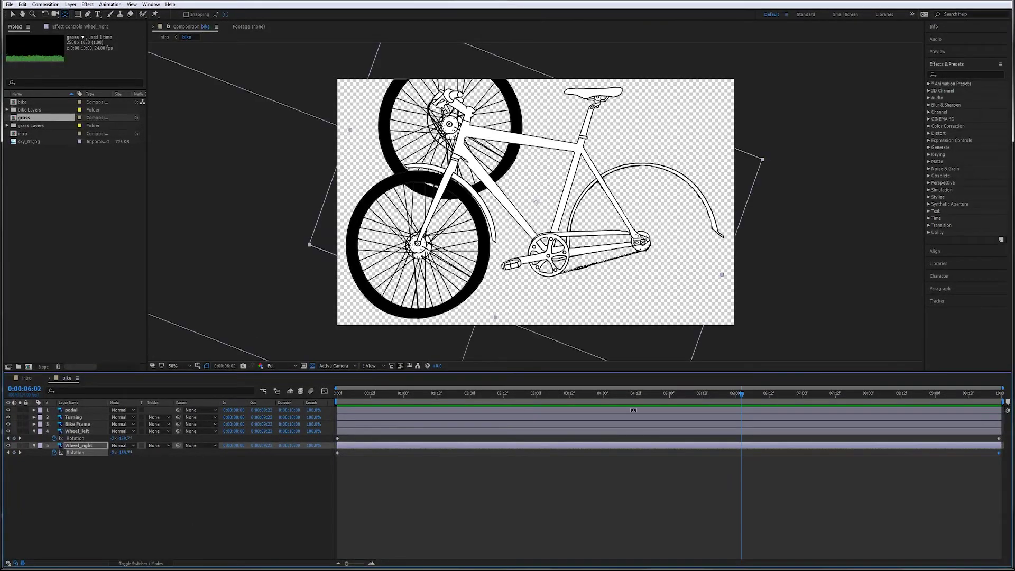
At 0:00:00:00, move the Wheel_right layer's anchor point to the hub of the right wheel.
drag(740, 394, 312, 417)
click(647, 300)
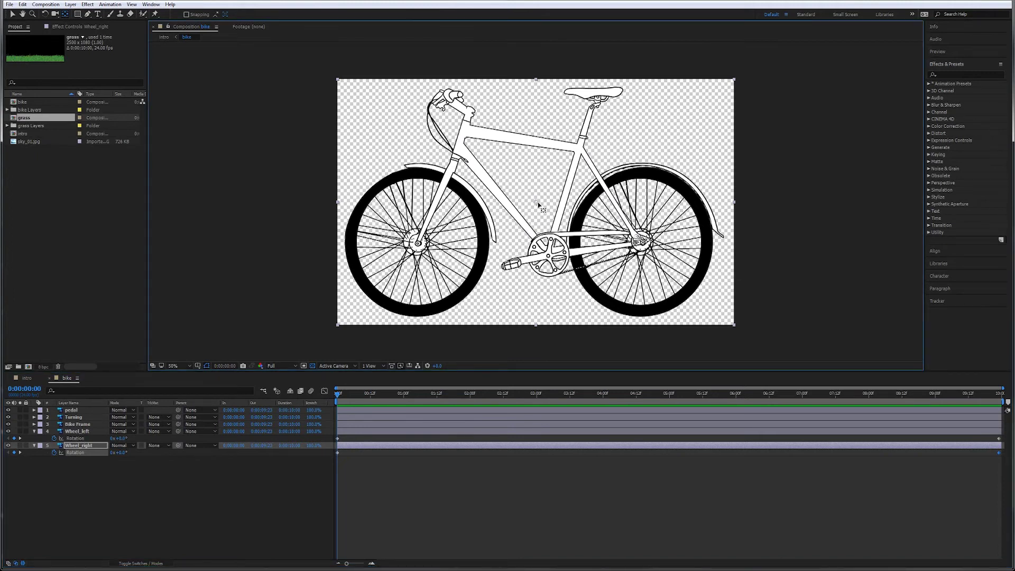
drag(536, 202, 642, 244)
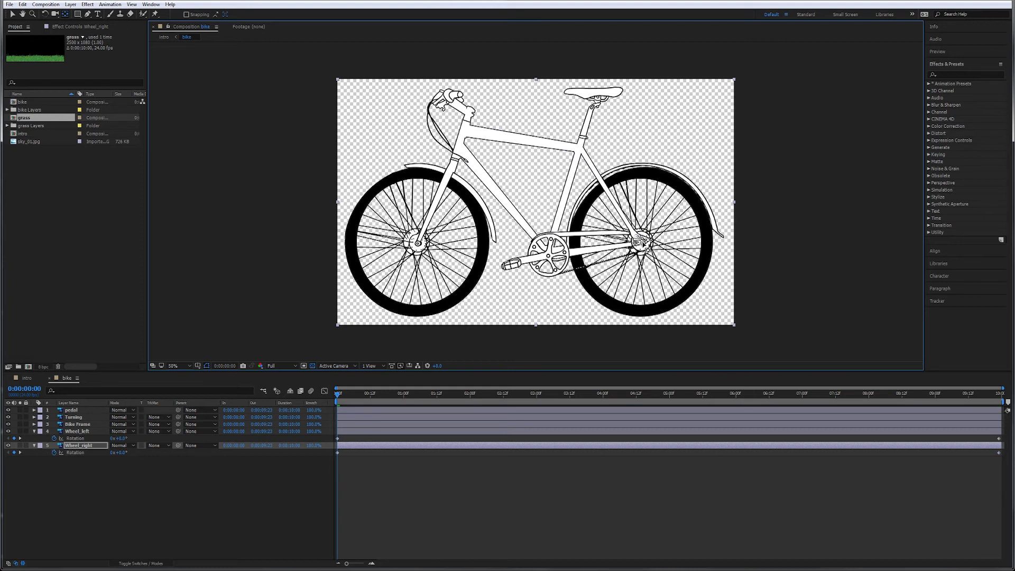
Preview the wheels' spin in the bike composition, and play the whole animation in the intro composition.
key(space)
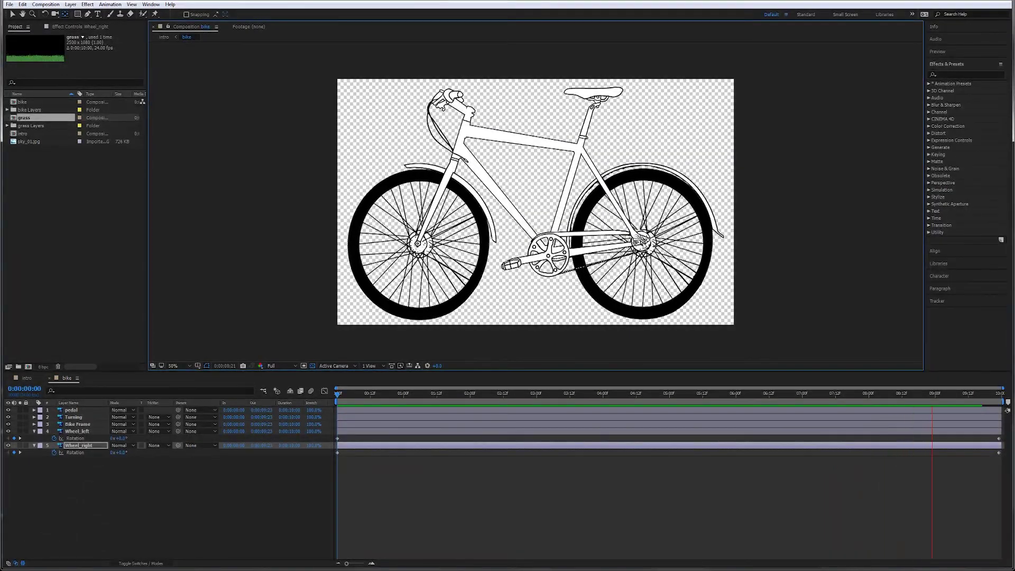
key(space)
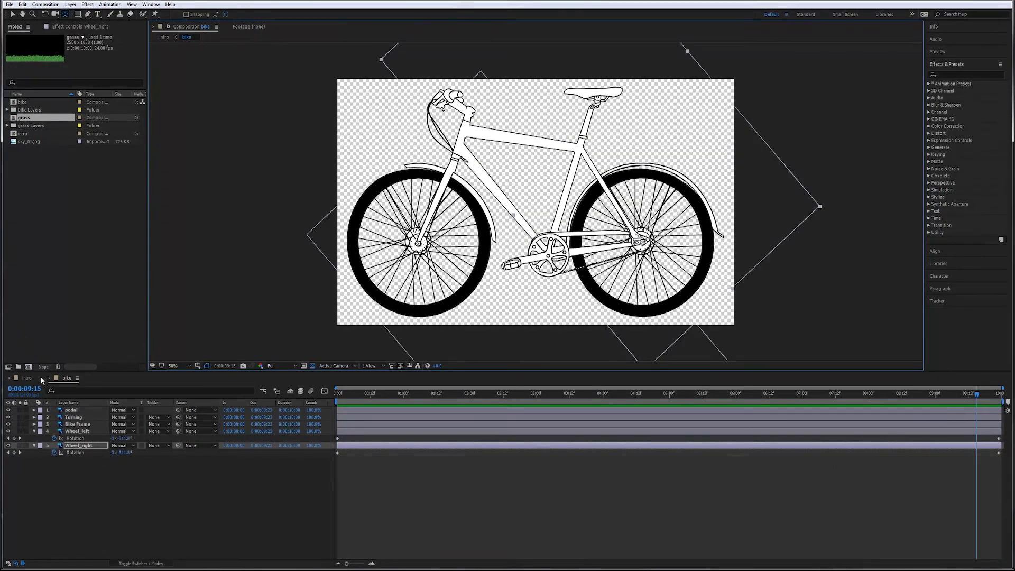
click(26, 378)
key(space)
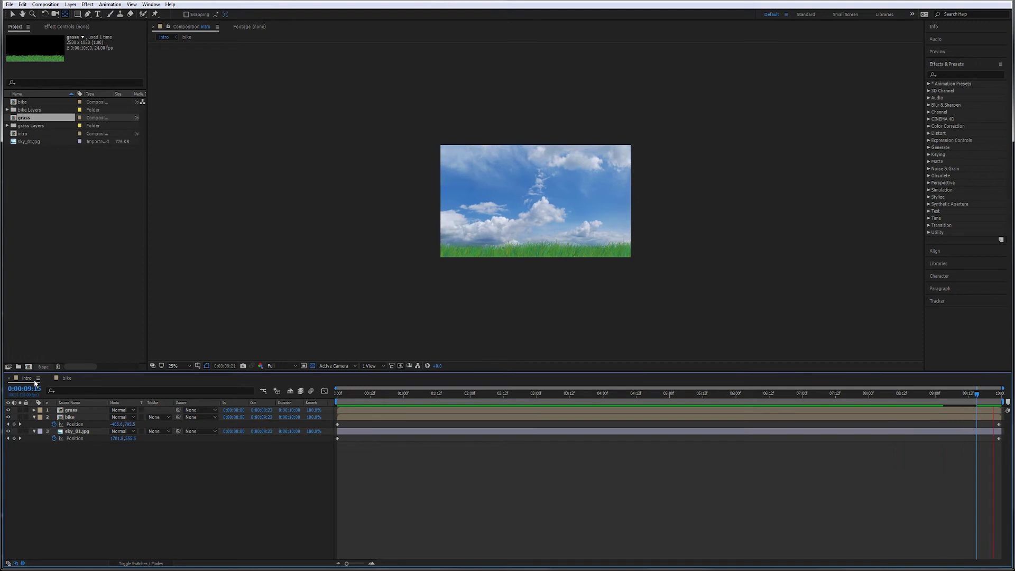
In the bike composition, move the pedal layer's anchor point onto the pedal.
click(71, 379)
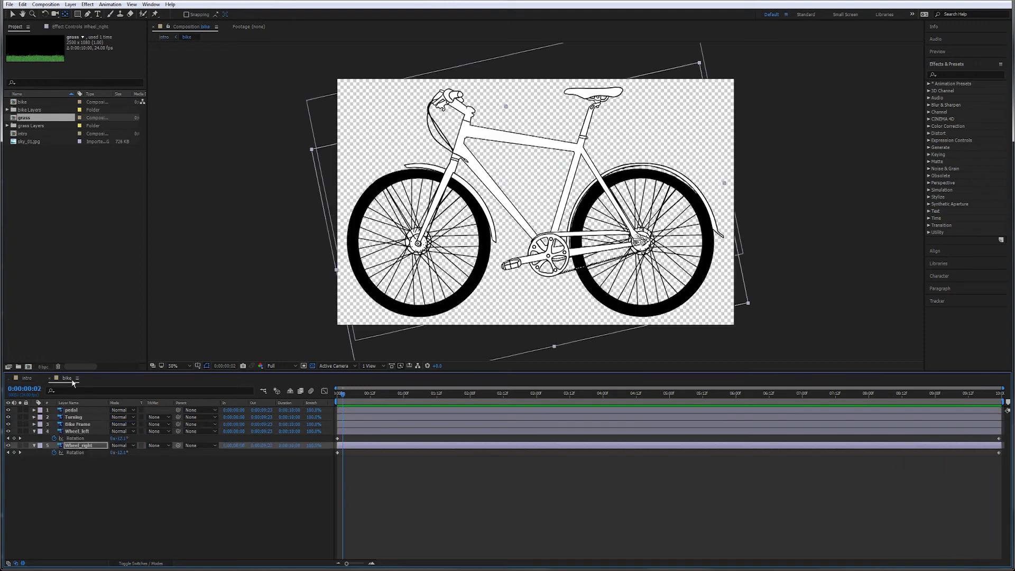
click(510, 269)
click(11, 14)
click(514, 271)
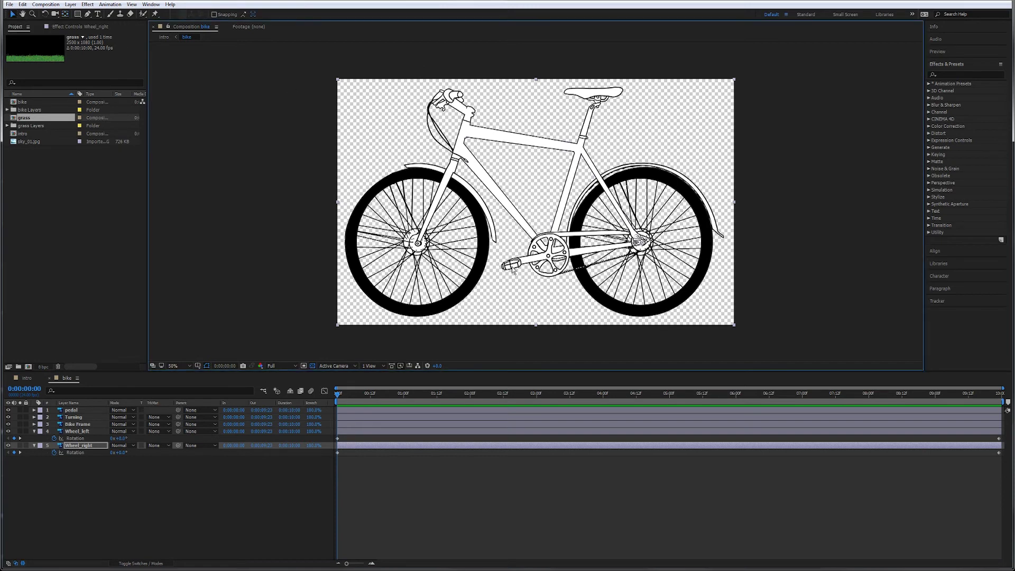
click(22, 15)
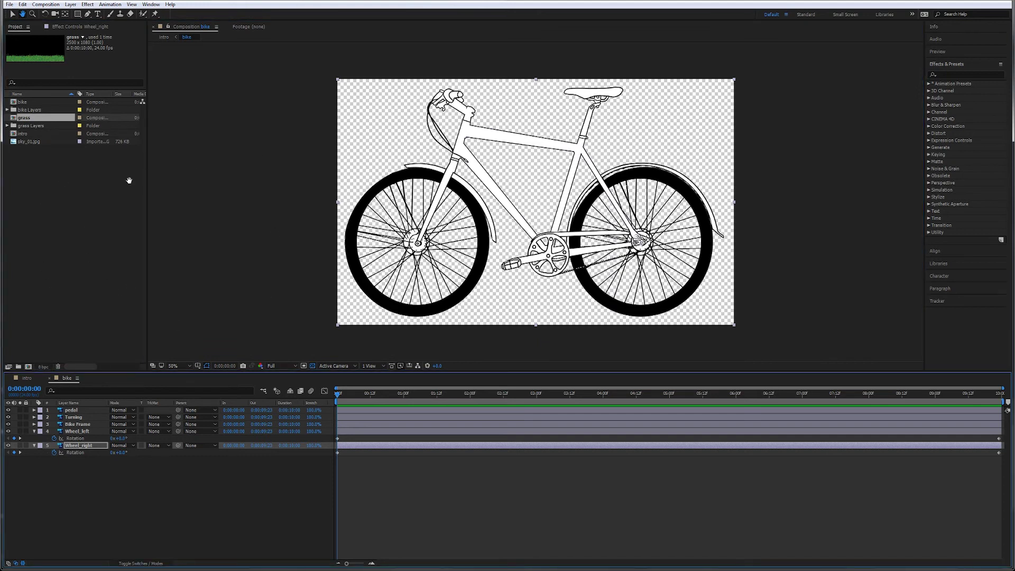
click(12, 16)
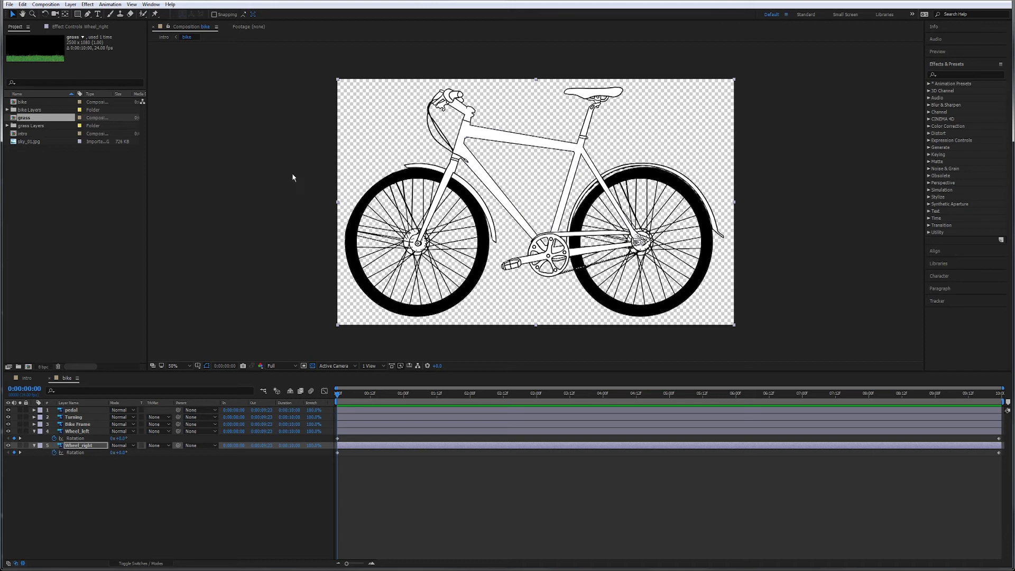
click(94, 410)
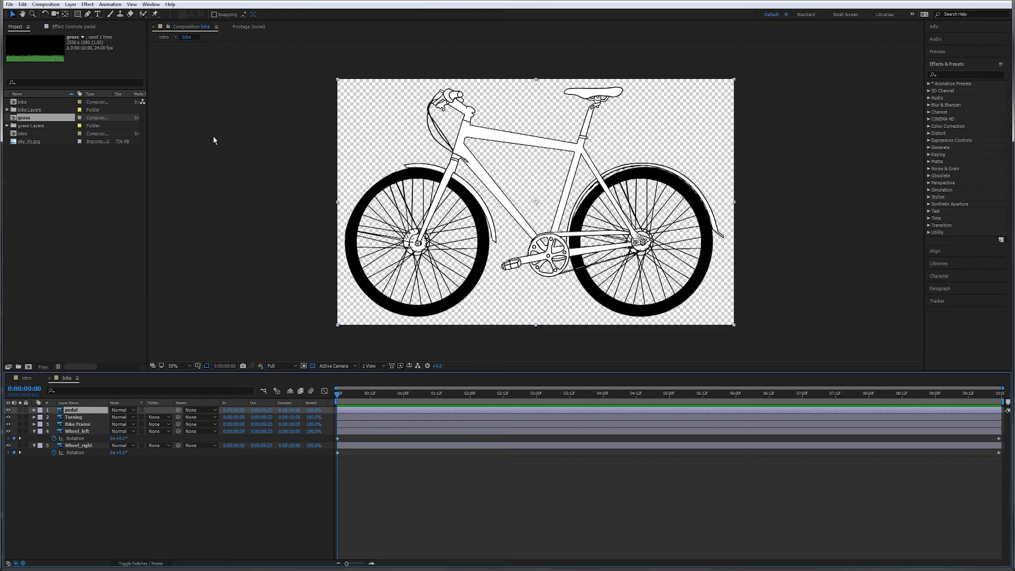
click(65, 14)
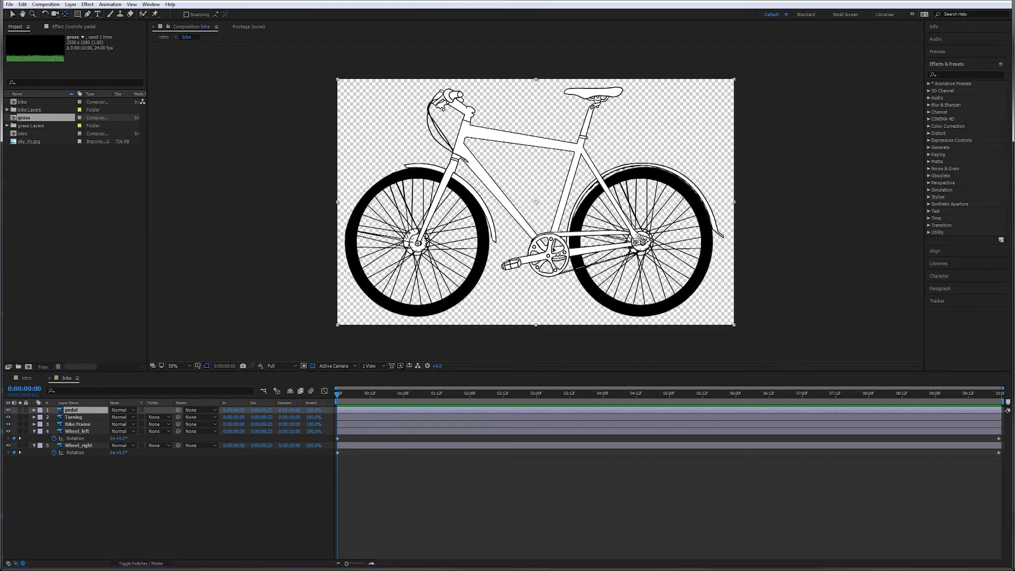
click(537, 206)
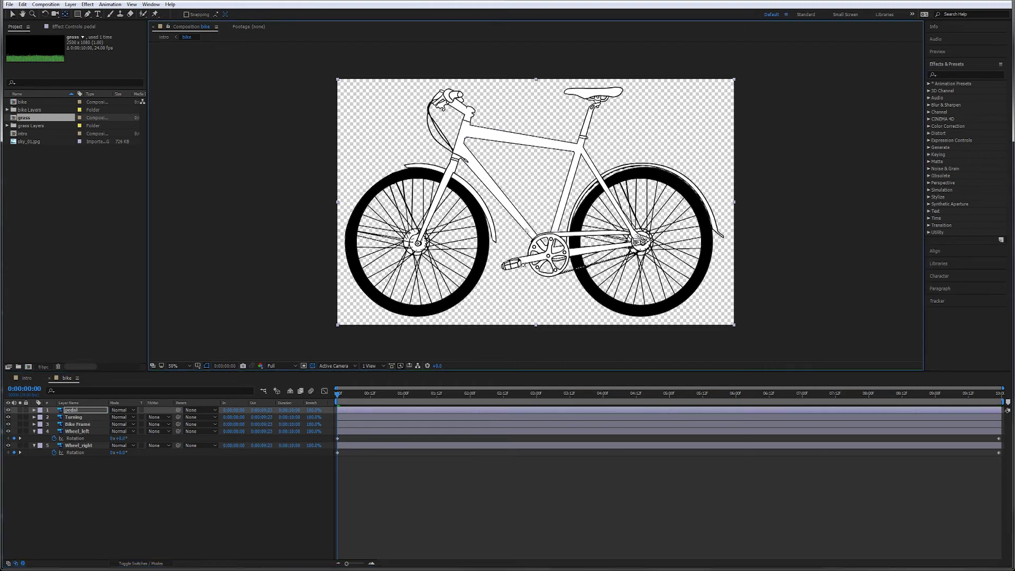
drag(510, 261, 512, 265)
Parent the pedal layer to the Turning layer and move Turning's anchor point to the chainring's centre.
click(215, 411)
click(215, 412)
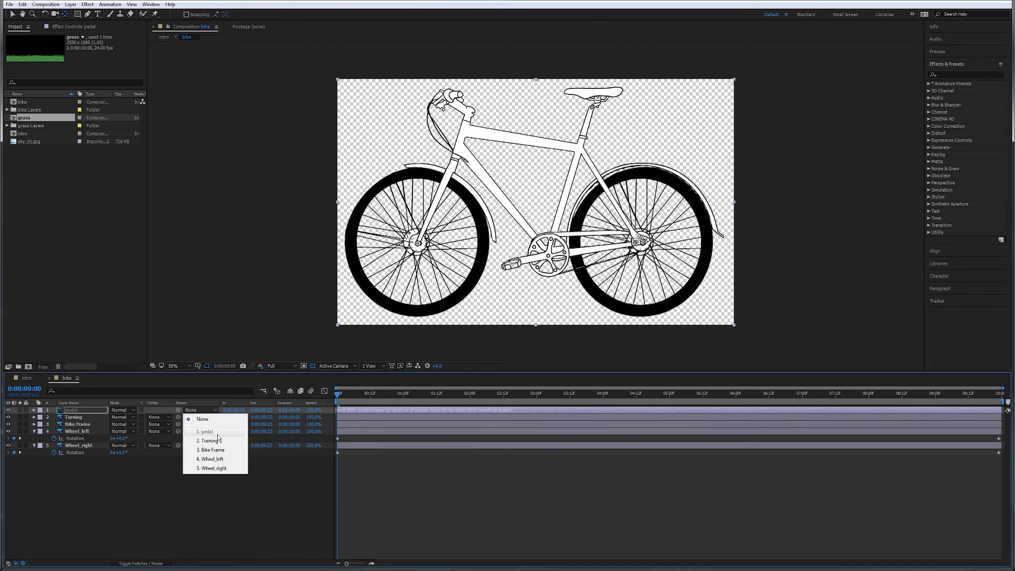
click(217, 435)
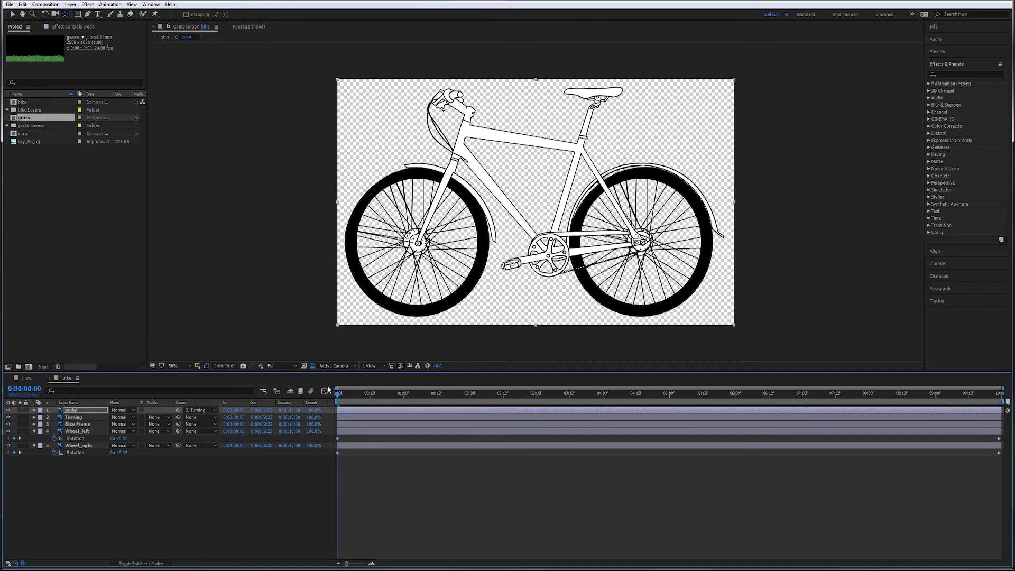
click(84, 418)
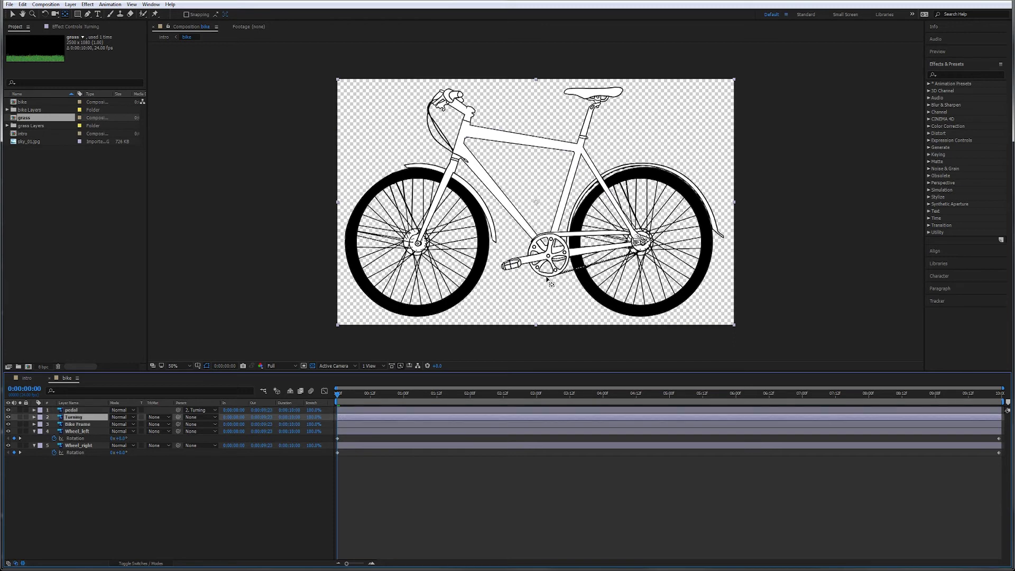
drag(537, 206, 550, 259)
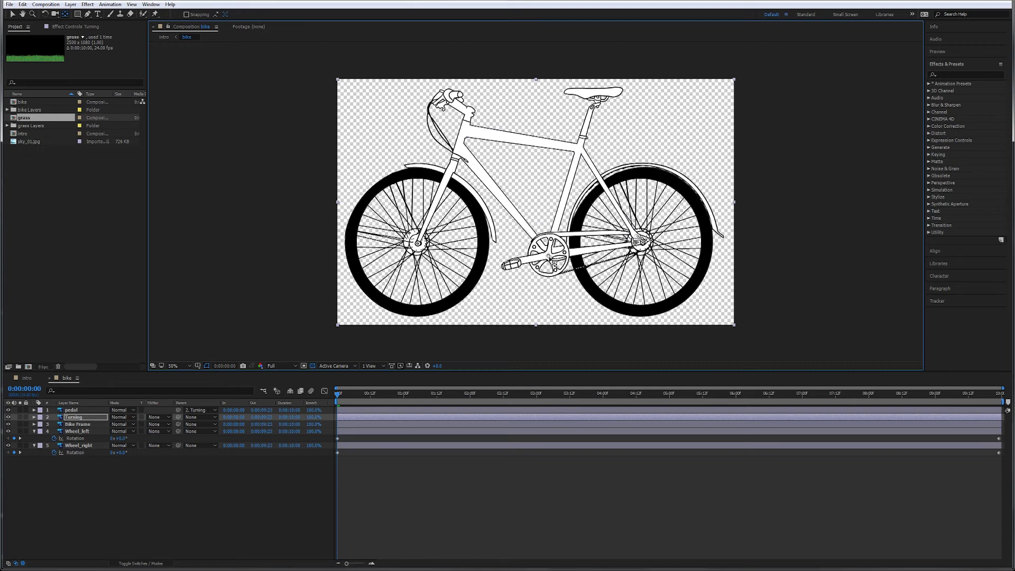
Keyframe the Turning layer's Rotation at 0 revolutions at 0:00:00:00 and -4 revolutions at 0:00:09:23.
click(83, 418)
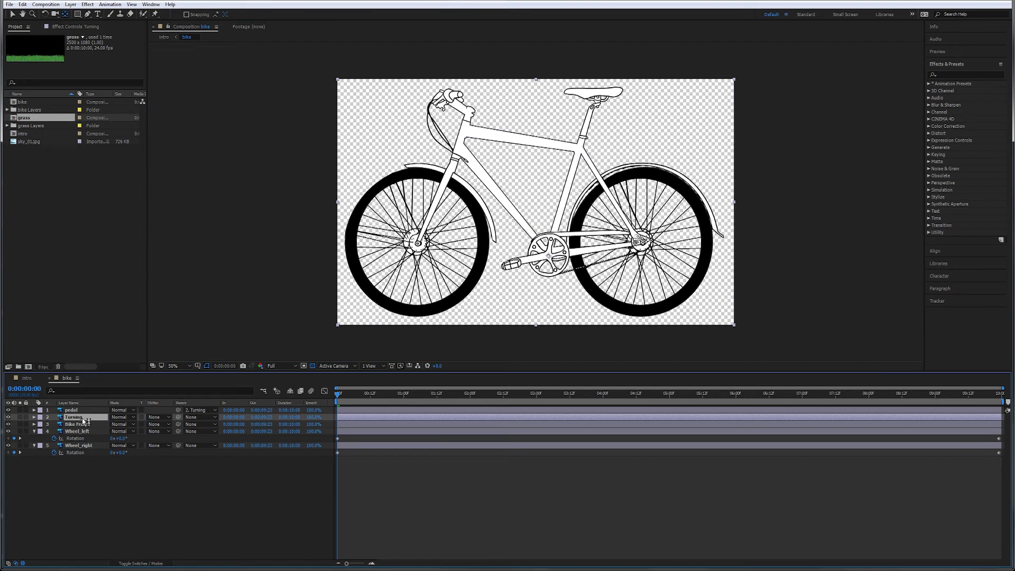
key(r)
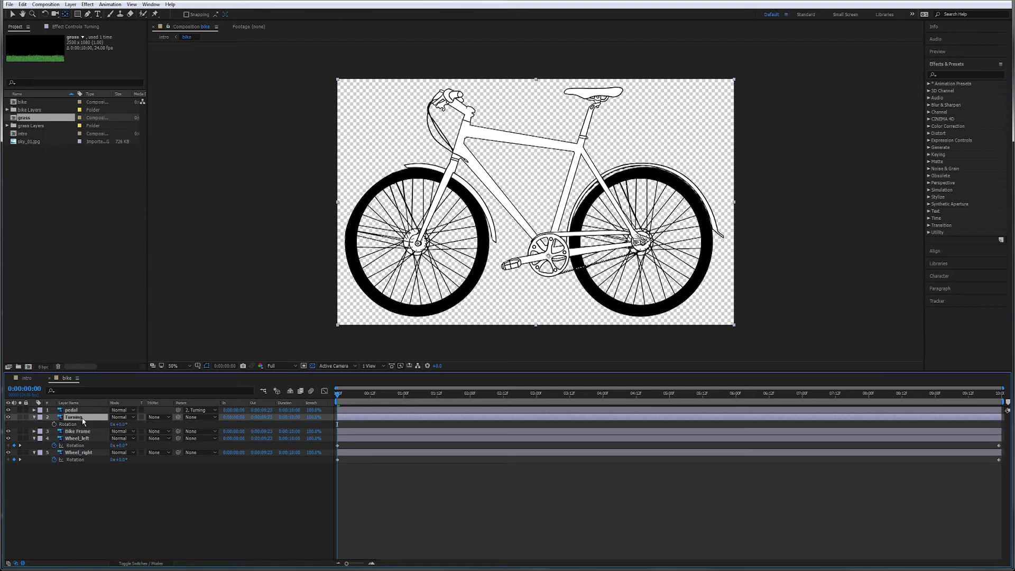
click(54, 424)
drag(339, 397, 1011, 392)
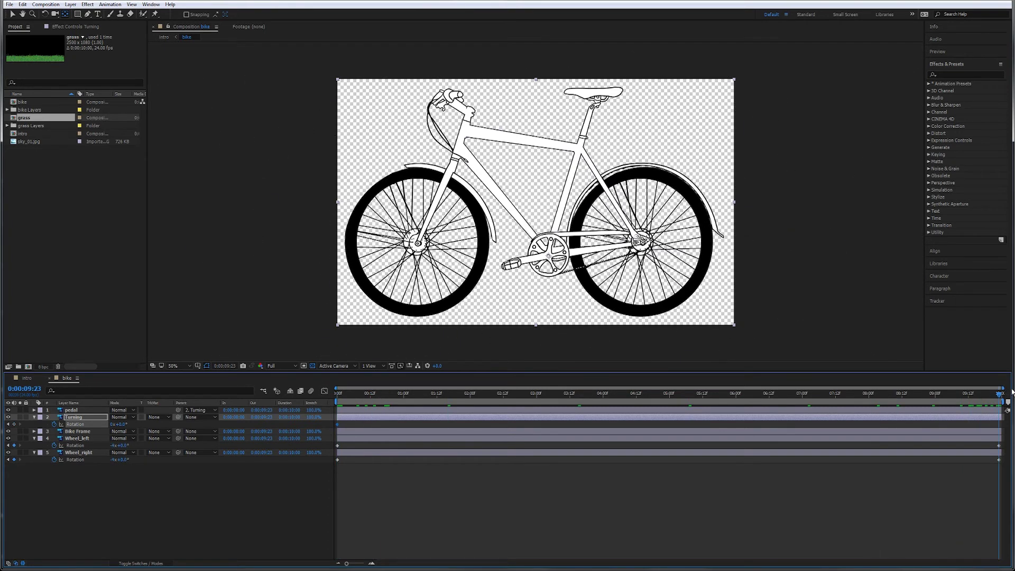
click(112, 424)
text(-4)
key(Return)
Preview the bike composition from the start to check how the chainring and pedal turn.
key(Home)
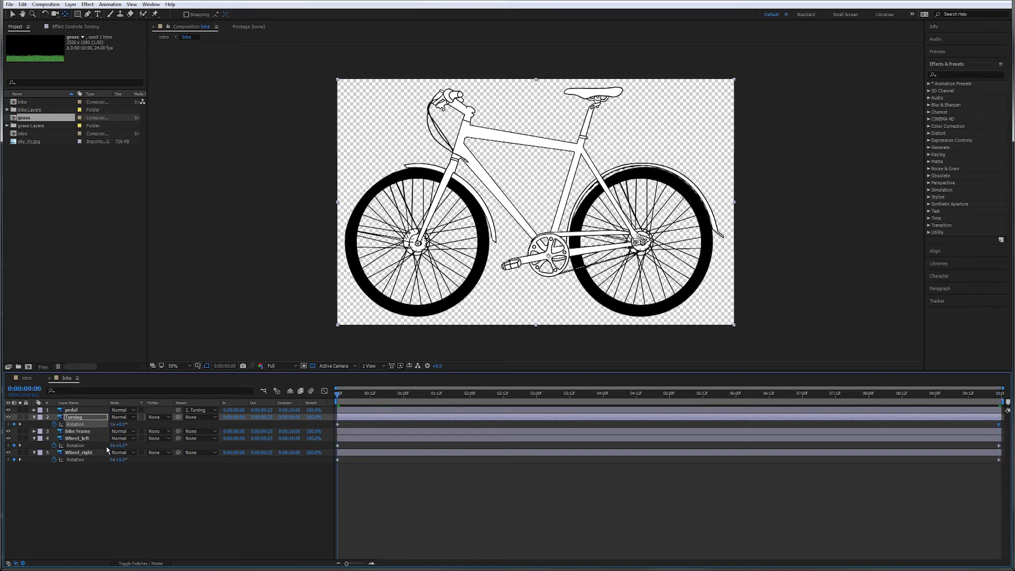
key(space)
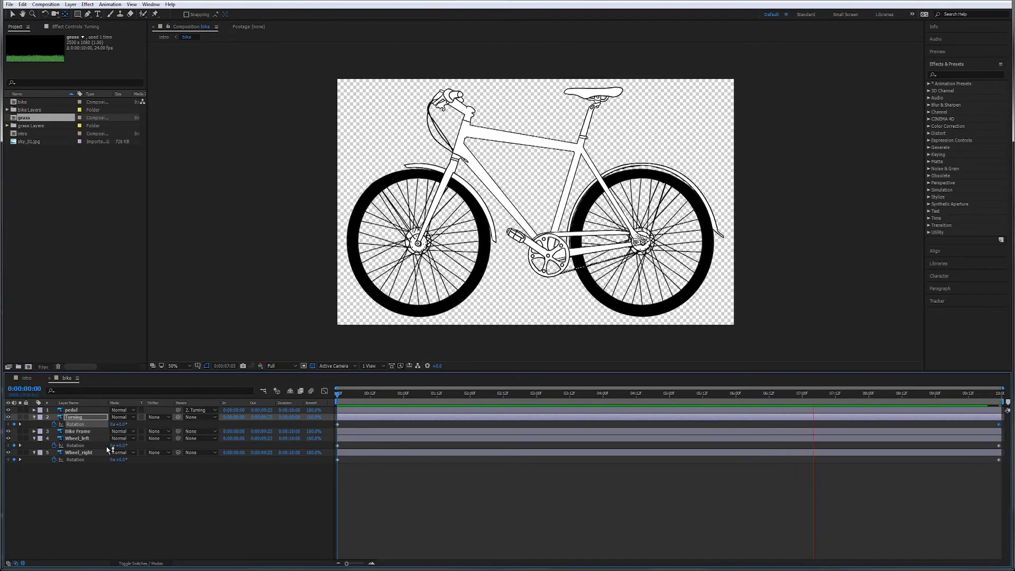
key(space)
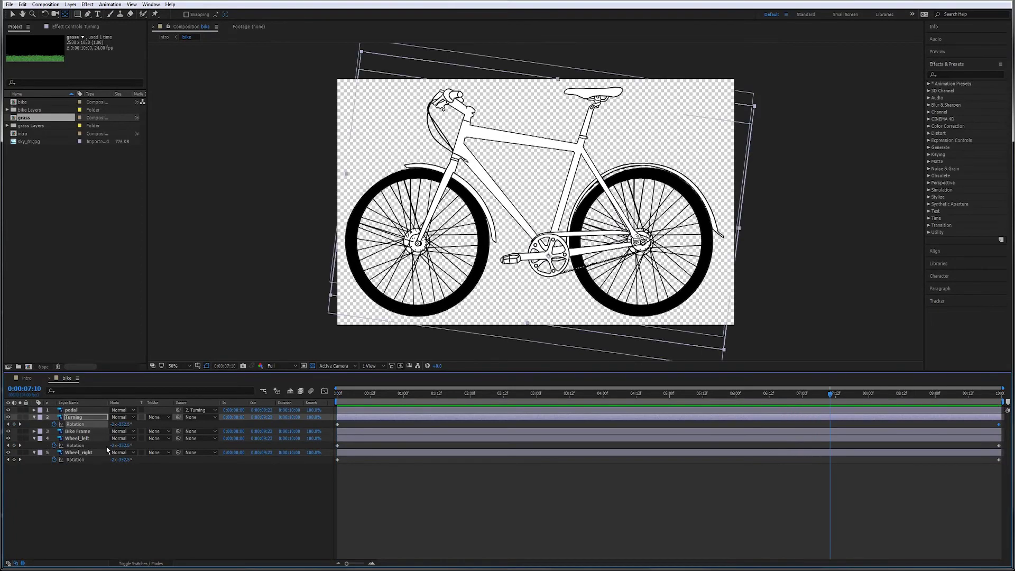
Play the intro composition from the start to check the bike's ride, and return to the Selection tool.
click(28, 379)
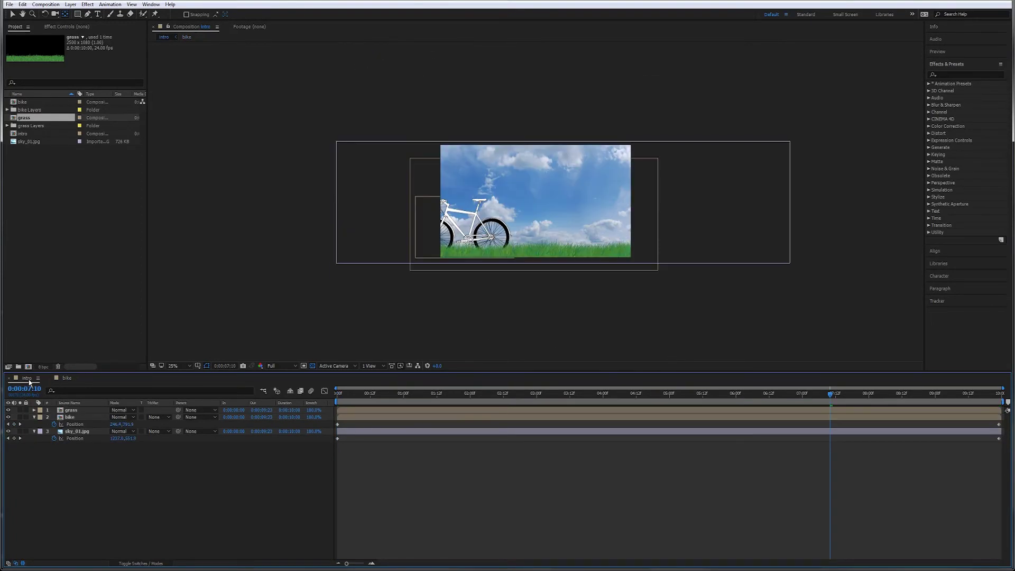
key(Home)
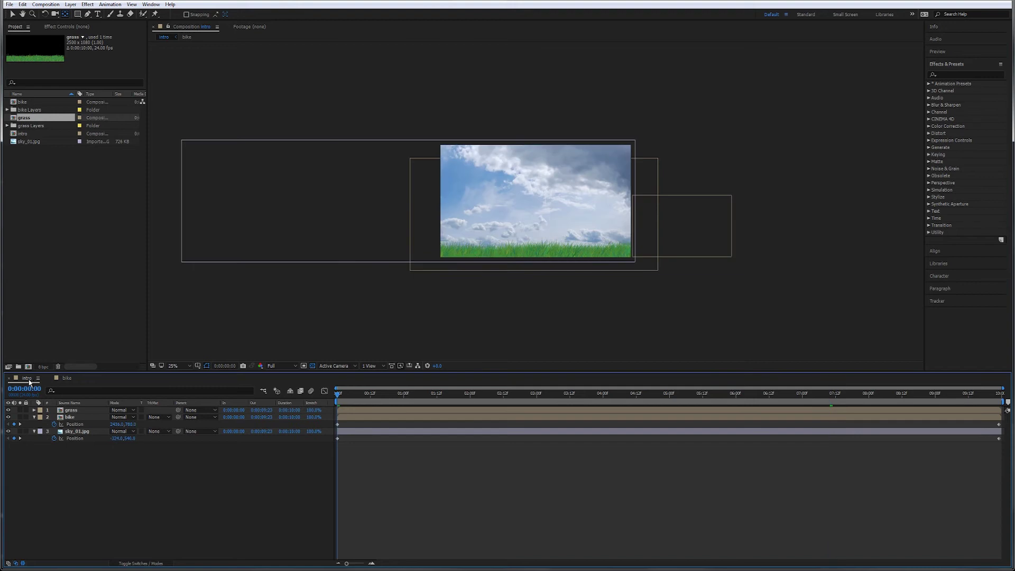
key(space)
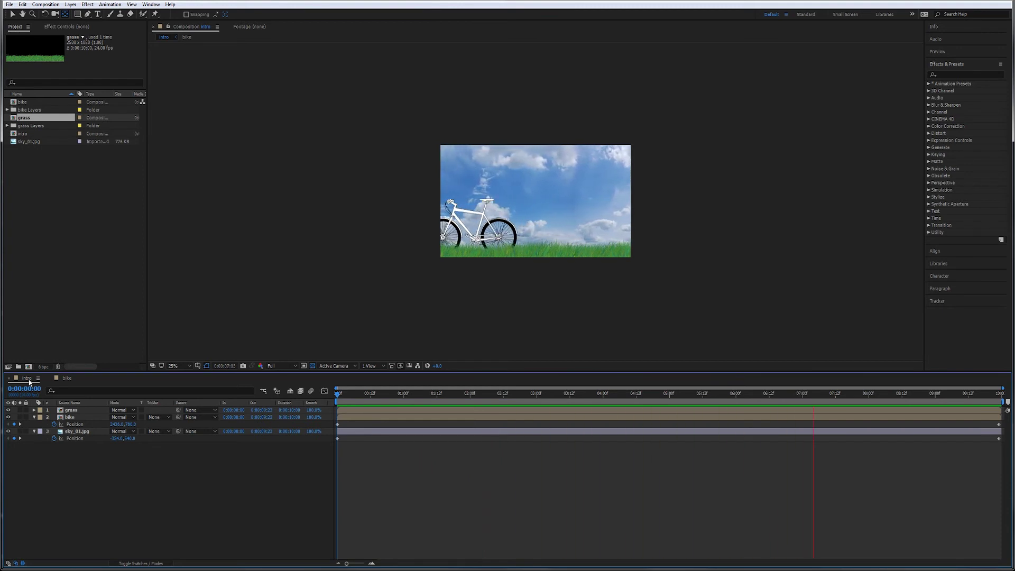
key(space)
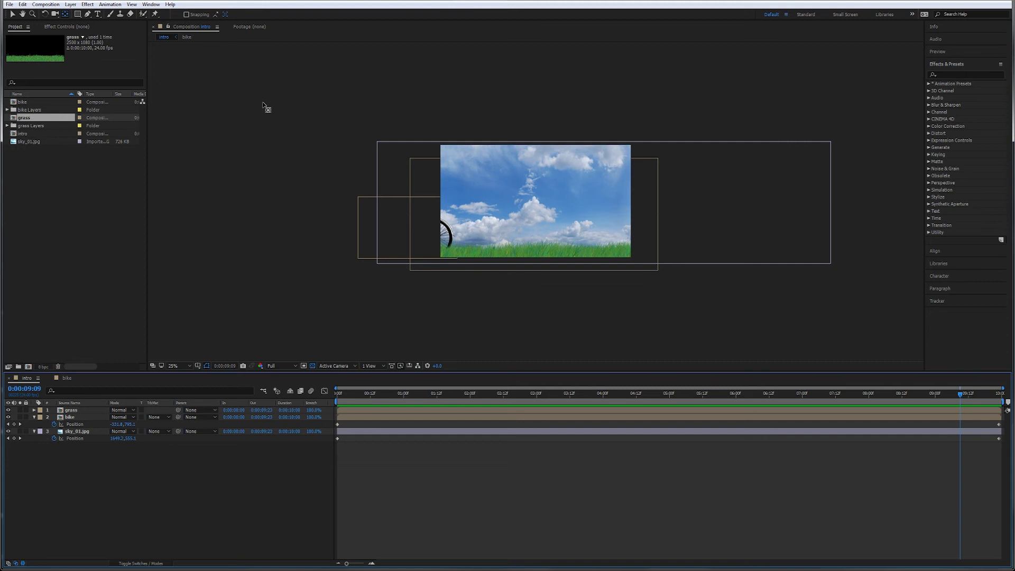
click(11, 15)
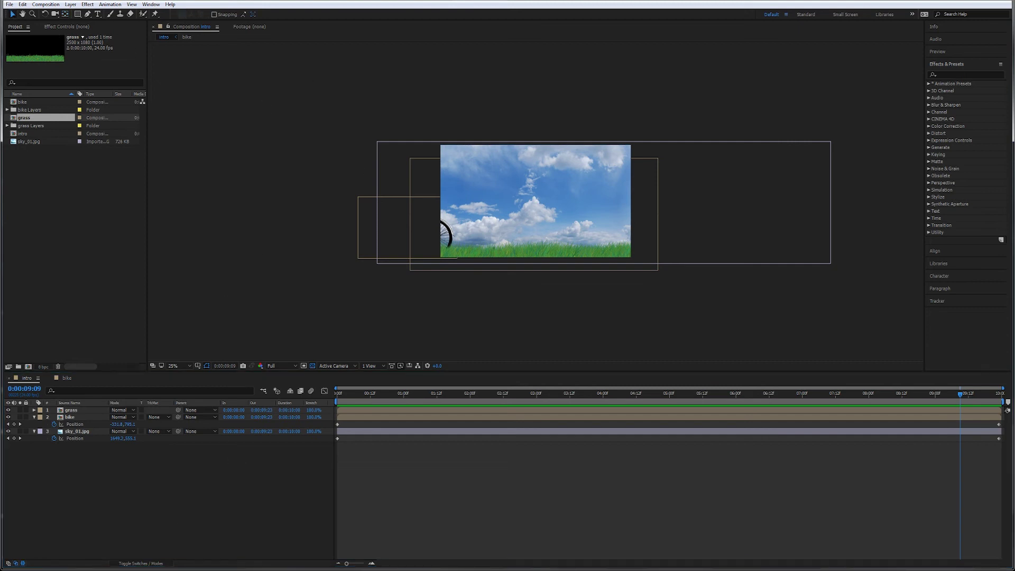
Open the bike PSD from the AE_Introduction18 project's PSD folder in Photoshop and dismiss the Extensis plug-in notice.
click(85, 570)
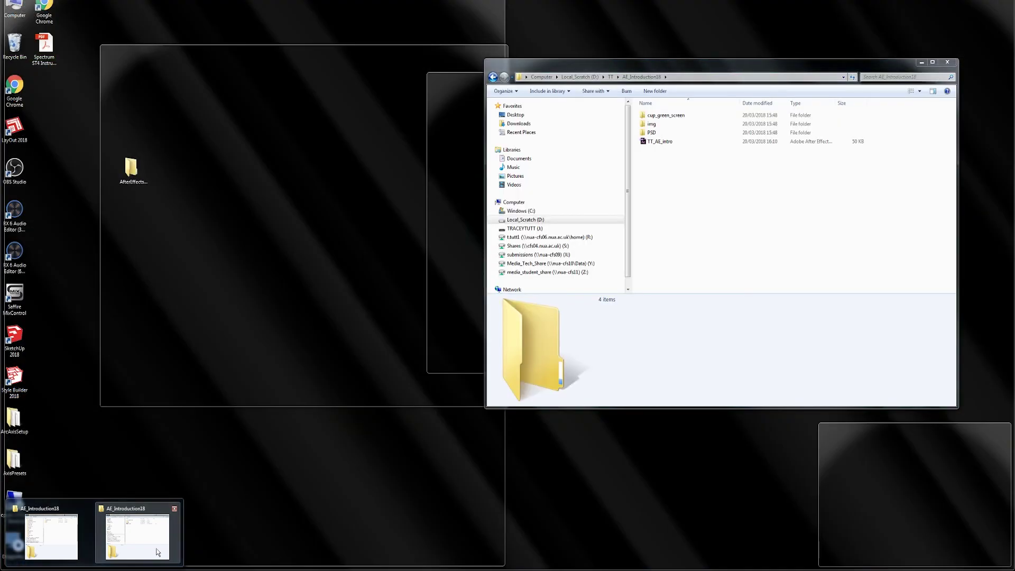
click(158, 552)
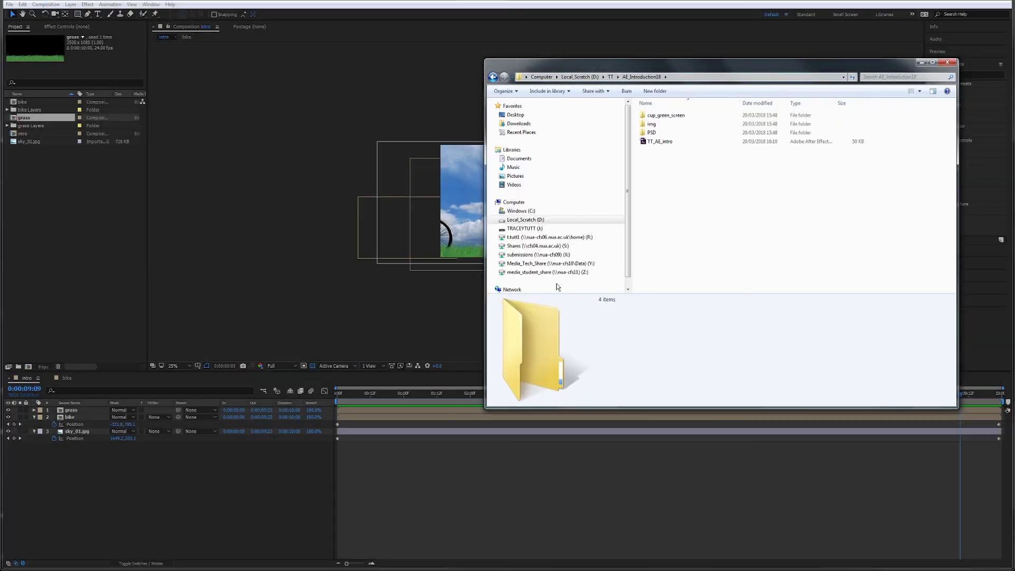
double_click(651, 133)
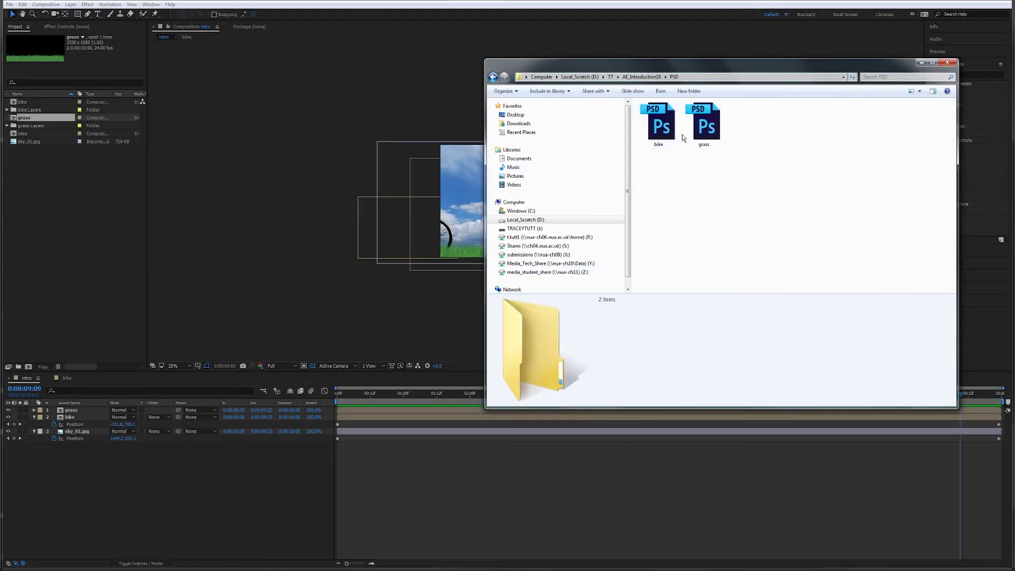
click(661, 140)
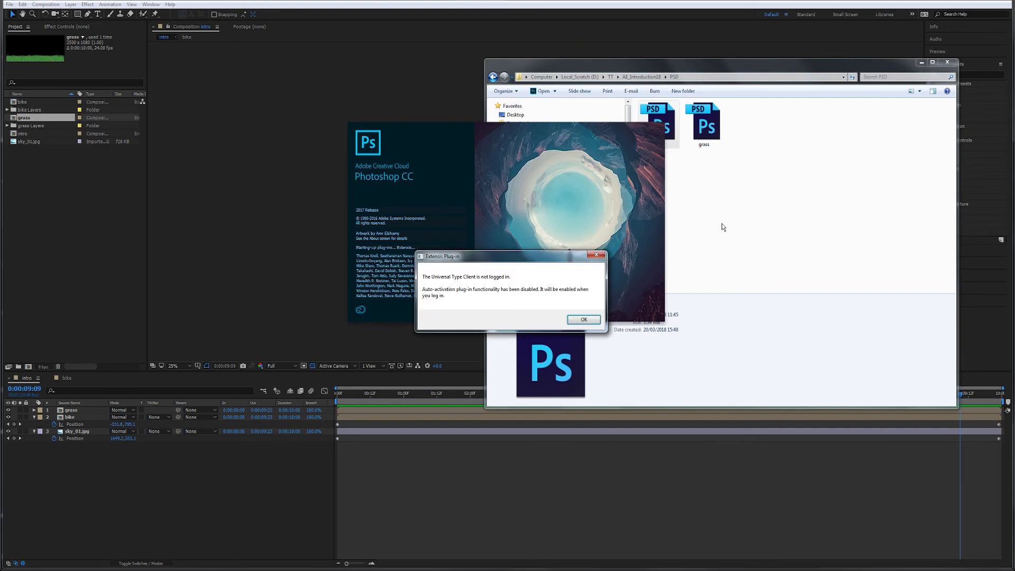
click(583, 320)
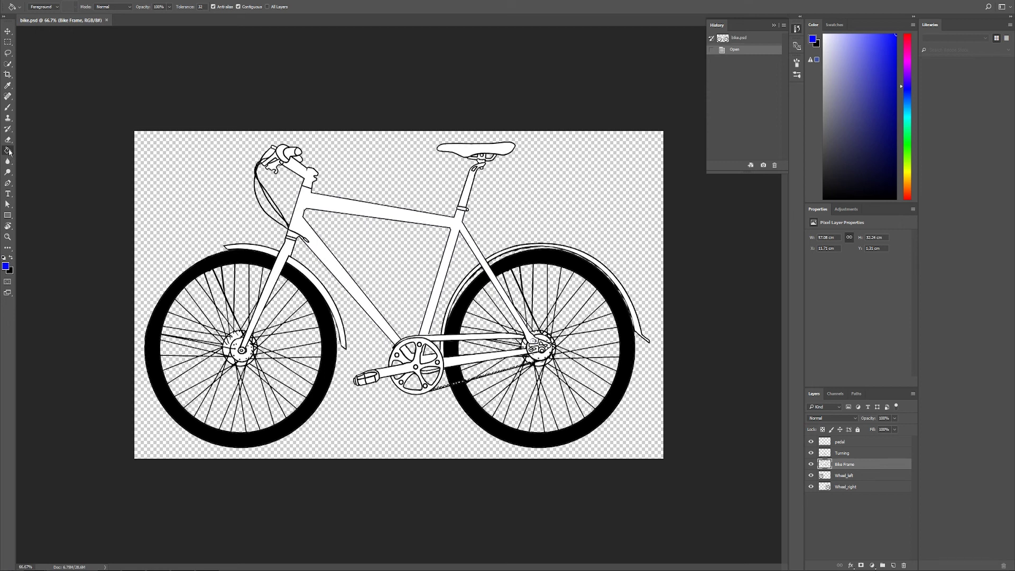
Set the foreground colour to magenta ff00ba and fill the main tubes of the Bike Frame layer with the Paint Bucket.
click(5, 266)
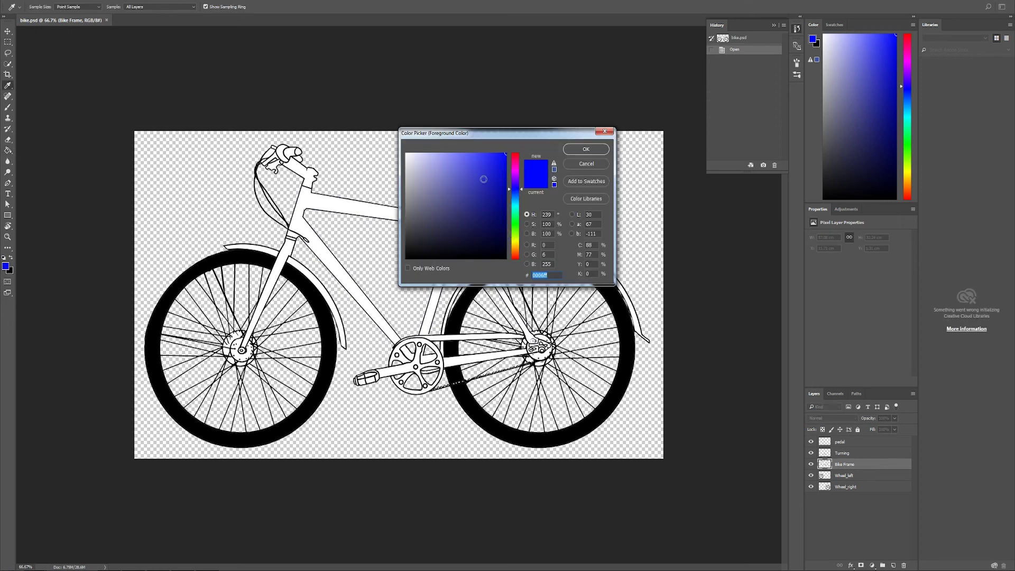
click(509, 166)
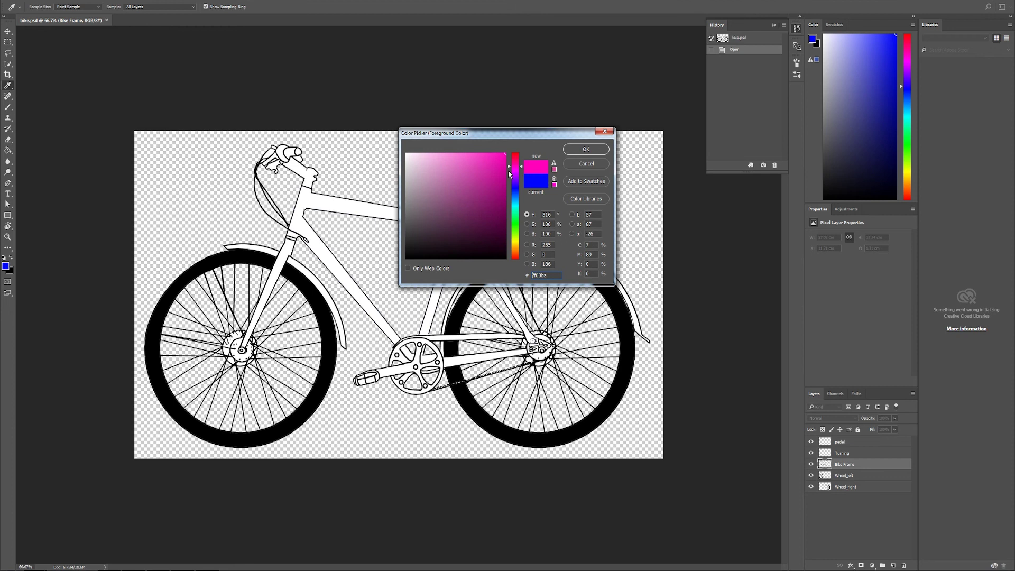
click(586, 149)
key(g)
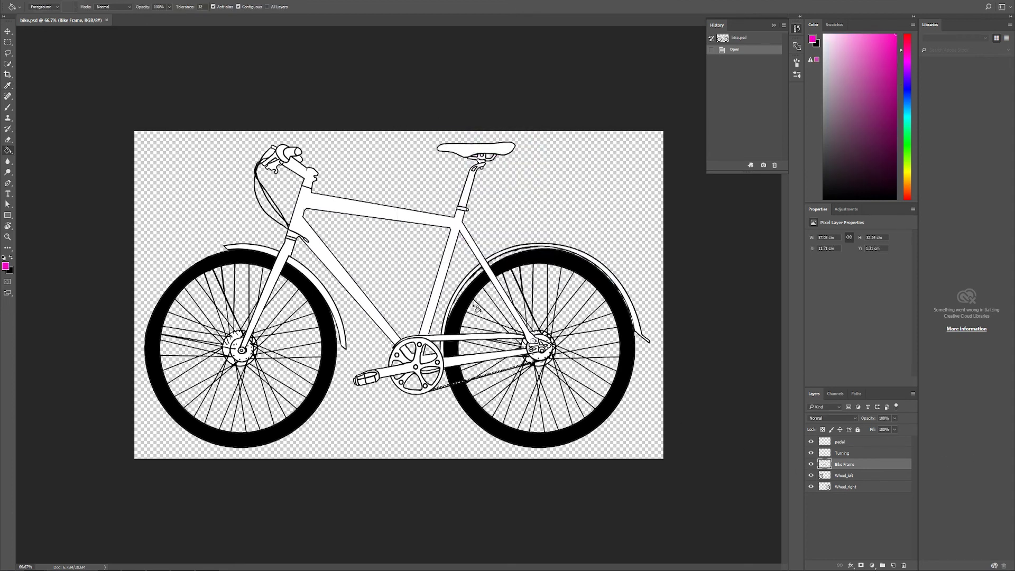
click(326, 208)
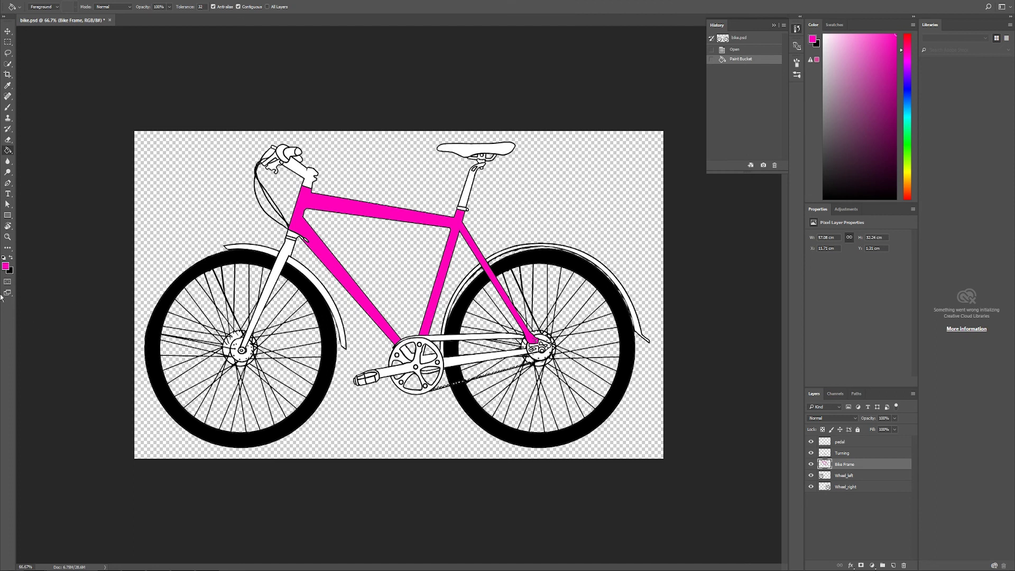
Set the foreground colour to dark green and fill both mudguards and the saddle of the Bike Frame layer with the Paint Bucket.
click(5, 266)
click(514, 217)
click(487, 218)
click(585, 150)
key(g)
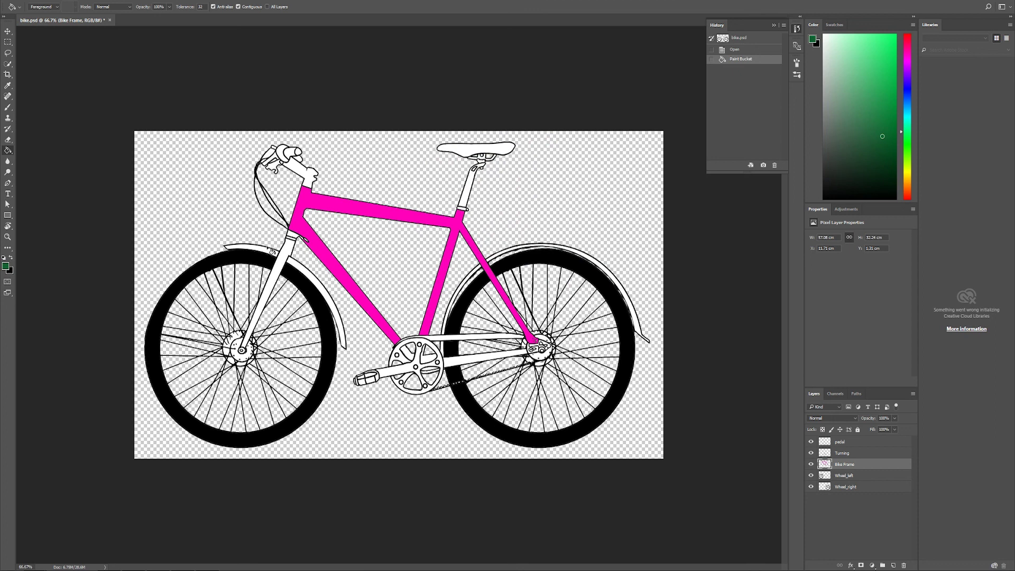
click(265, 252)
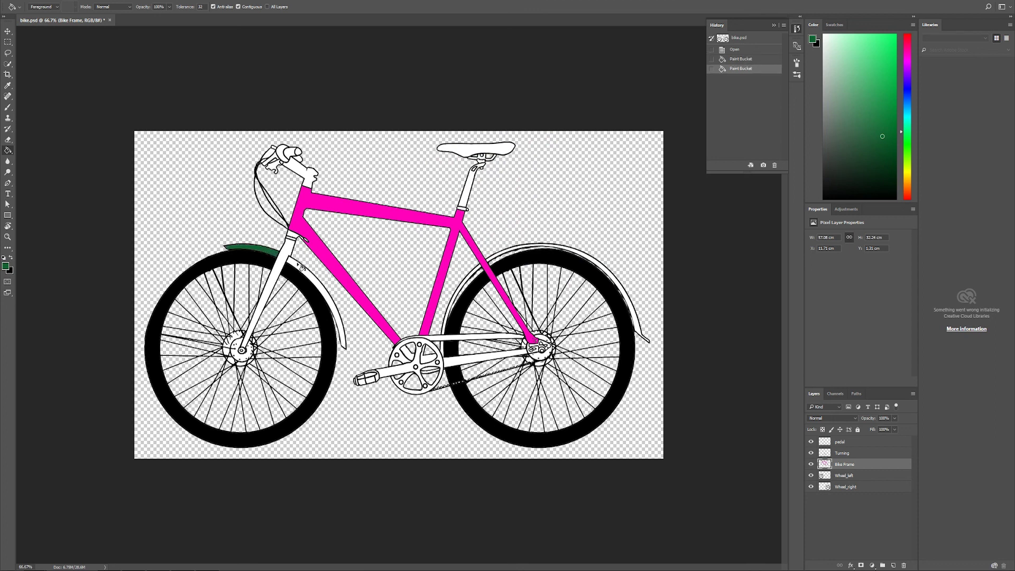
click(301, 269)
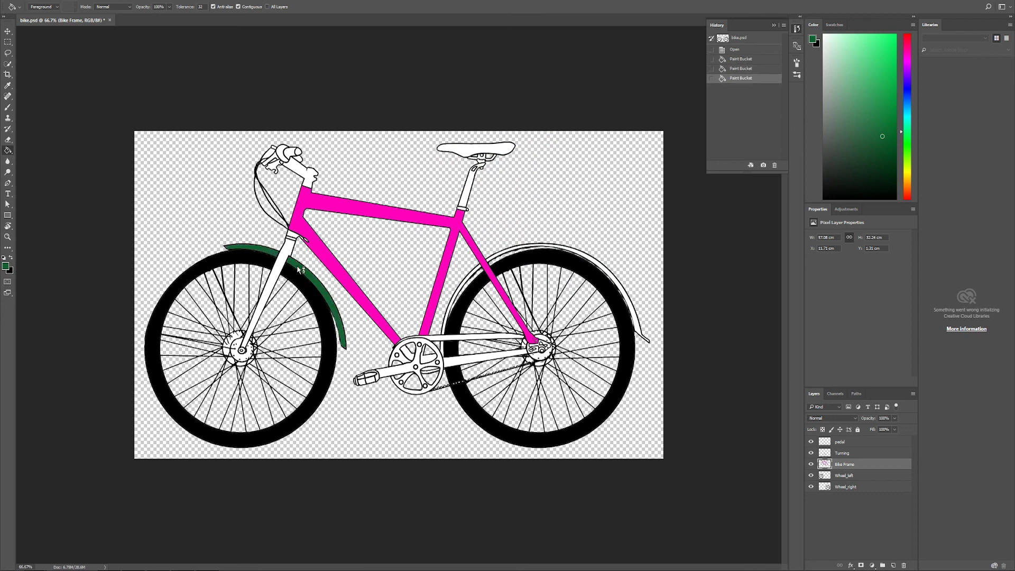
click(470, 281)
click(499, 261)
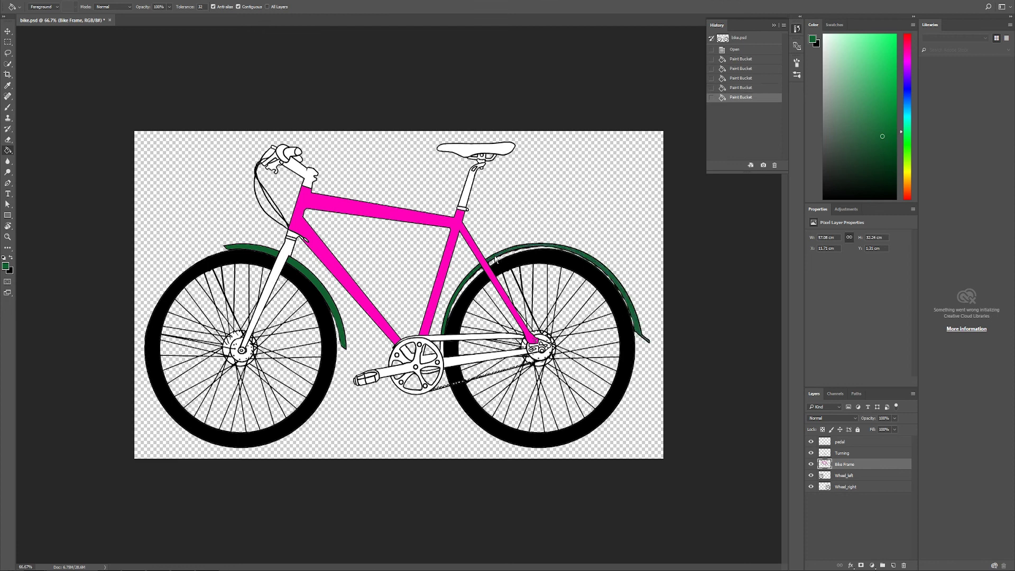
click(474, 154)
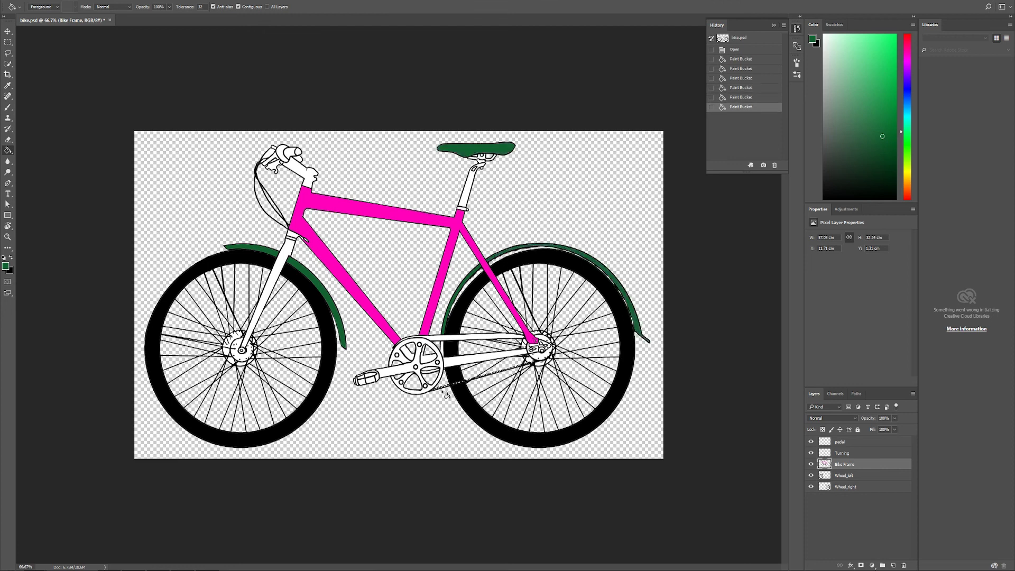
Save the recoloured bike PSD, quit Photoshop and switch back to After Effects.
key(ctrl+s)
key(ctrl+q)
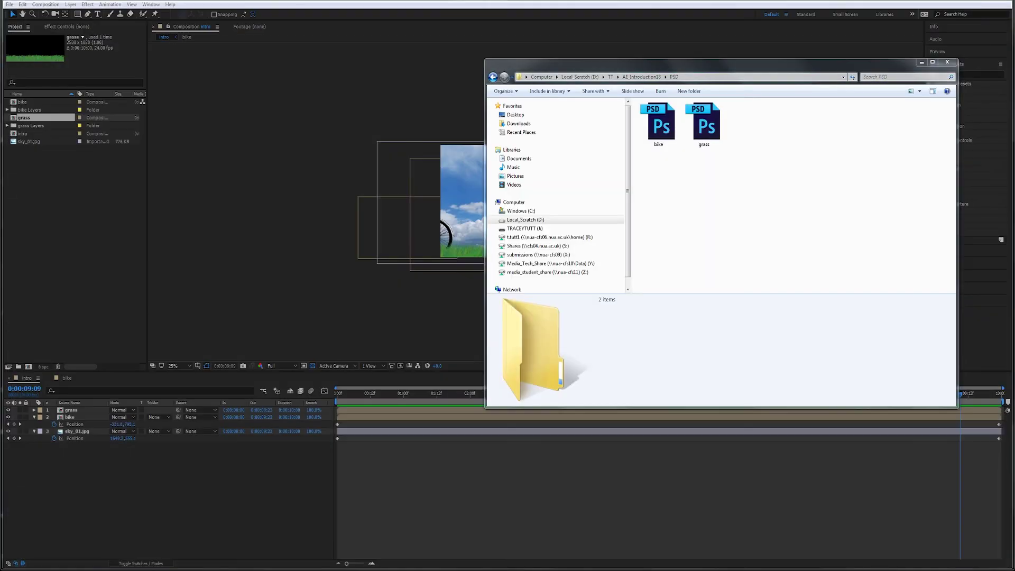
click(635, 5)
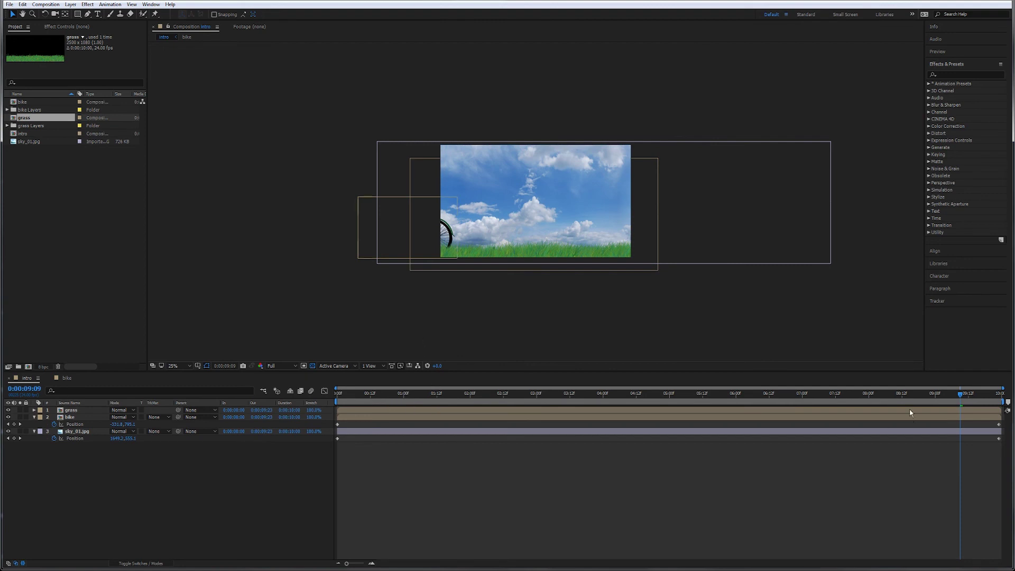
Play the intro composition from the start to check the bike's new colours, and return the playhead to the start.
drag(960, 399, 309, 381)
key(space)
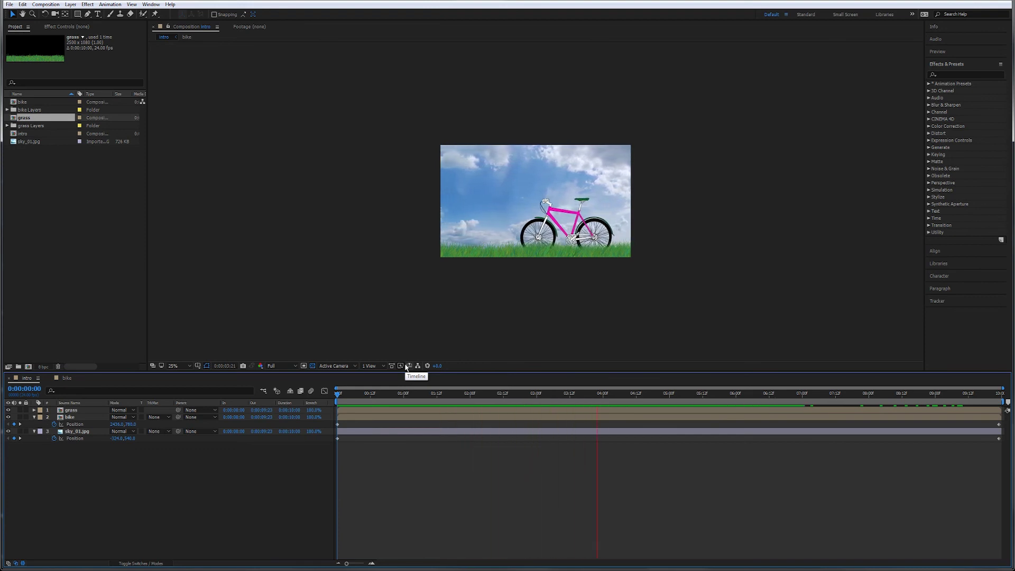
key(space)
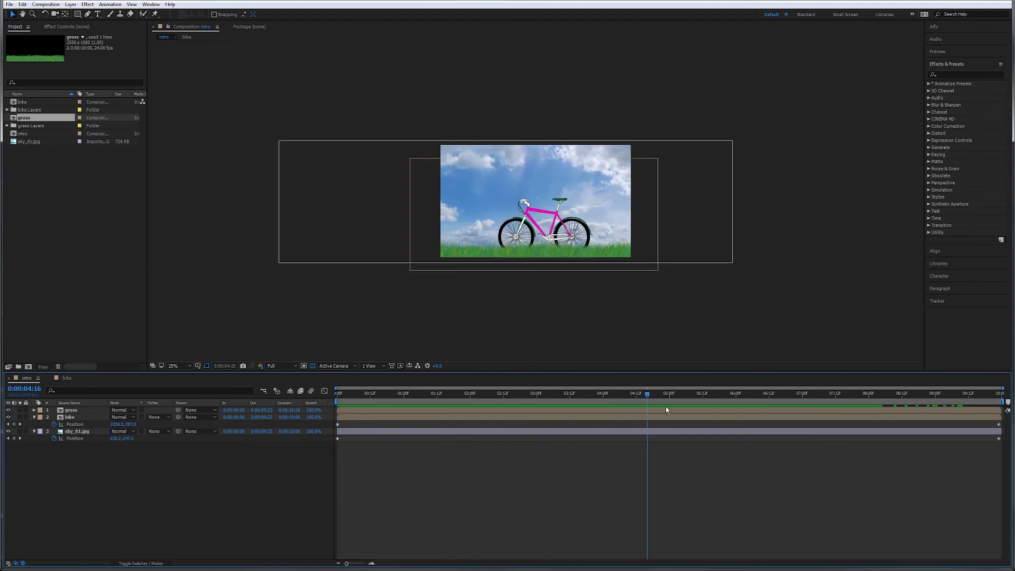
drag(648, 394, 338, 395)
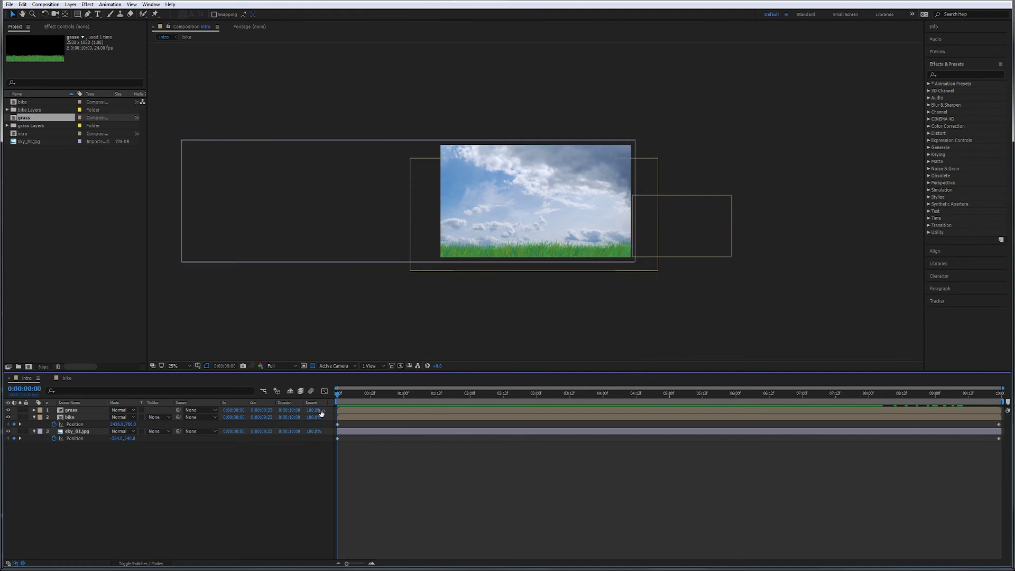
Duplicate the bike layer in the intro composition.
click(77, 418)
right_click(76, 418)
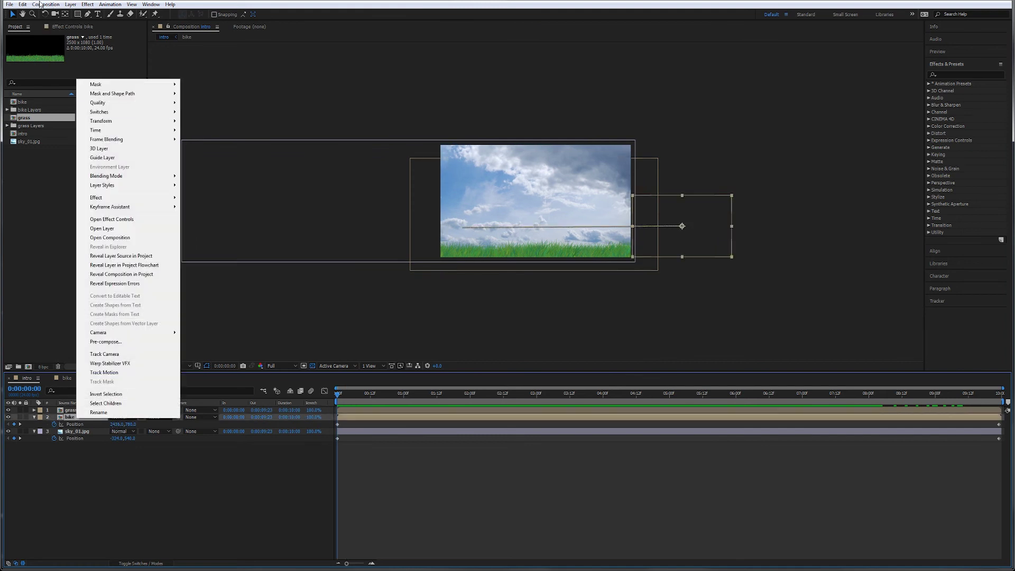
click(23, 5)
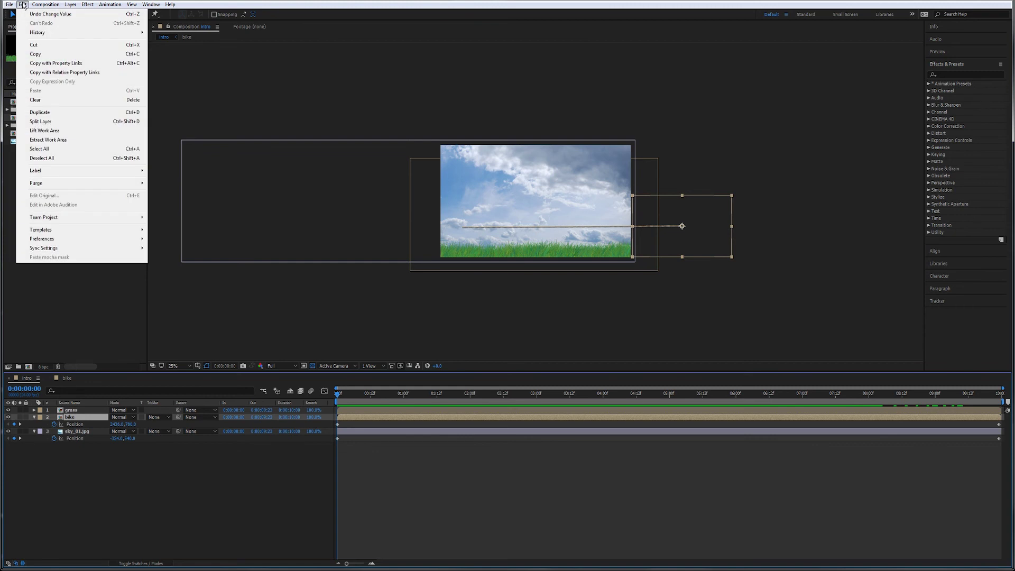
click(59, 112)
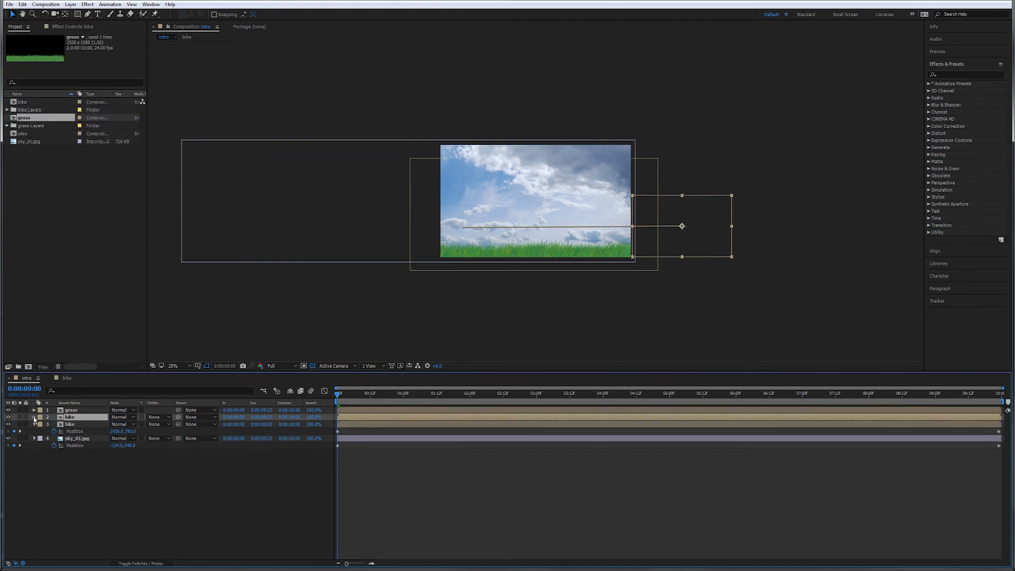
Expand the duplicated bike's Transform properties and move its Position keyframes to about 1.5 seconds and 7.5 seconds.
click(34, 417)
click(41, 424)
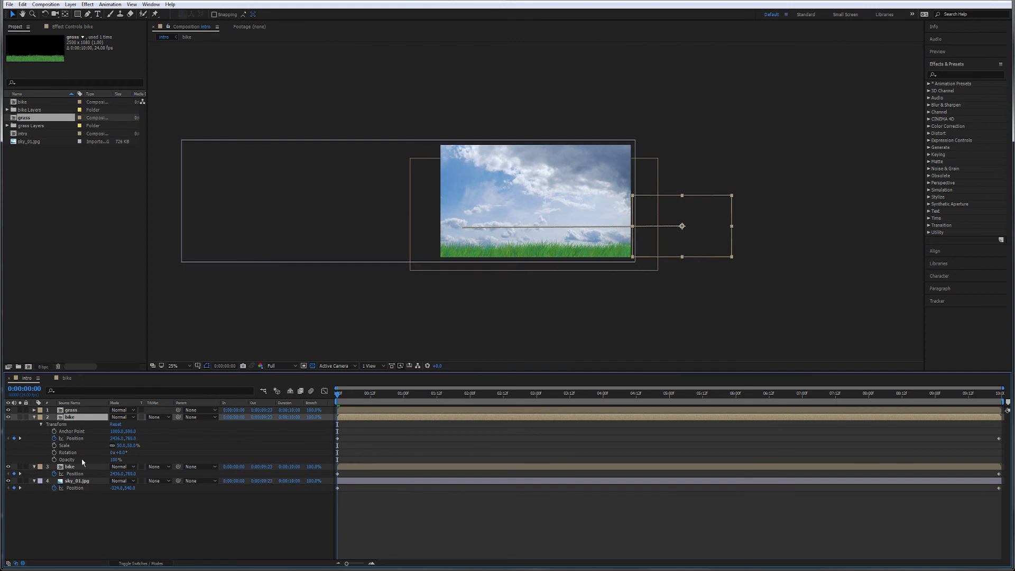
click(337, 438)
drag(337, 439, 399, 449)
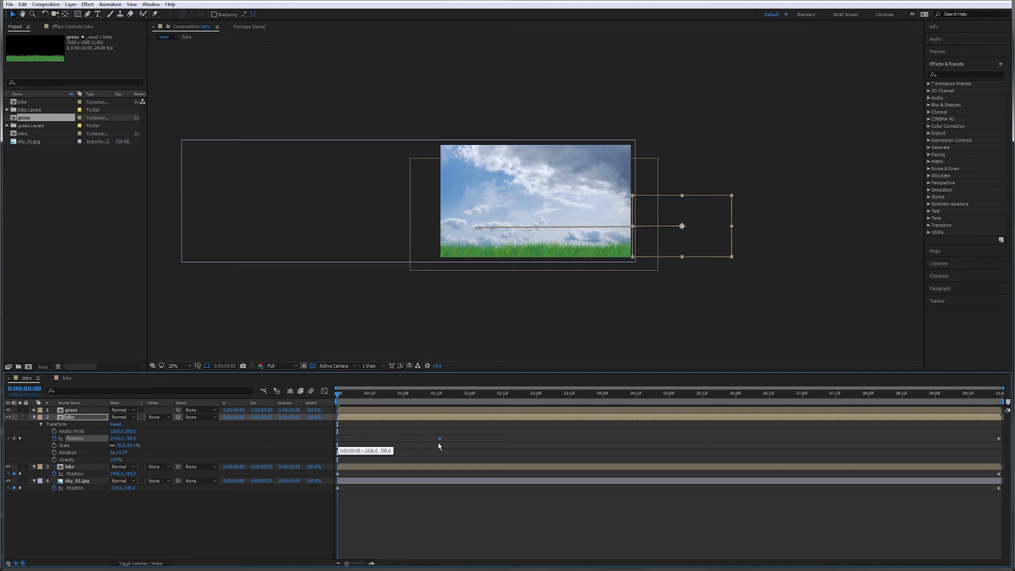
drag(999, 439, 858, 453)
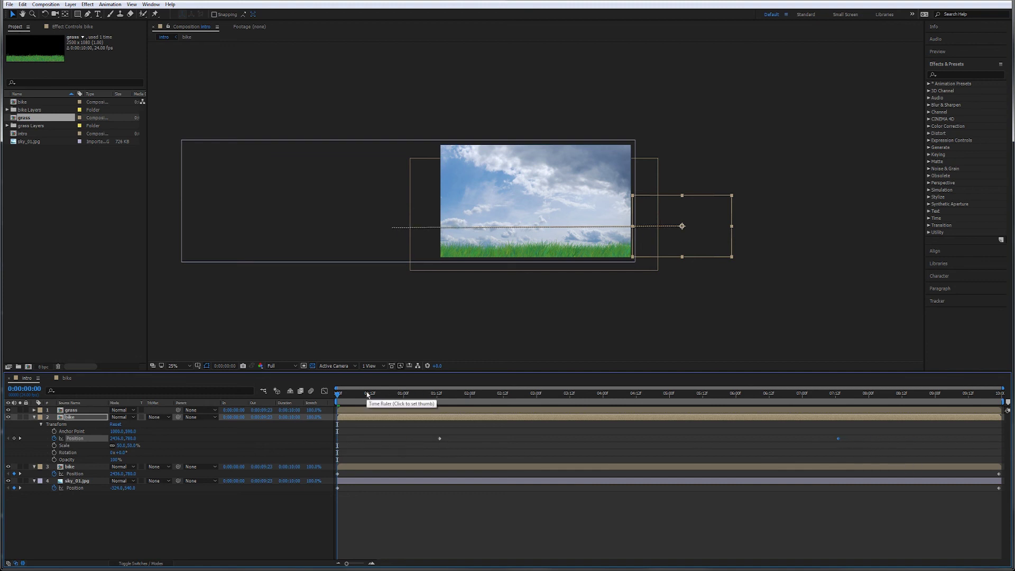
Preview the intro from the start to compare the rides of both bikes, and return the playhead to the start.
key(space)
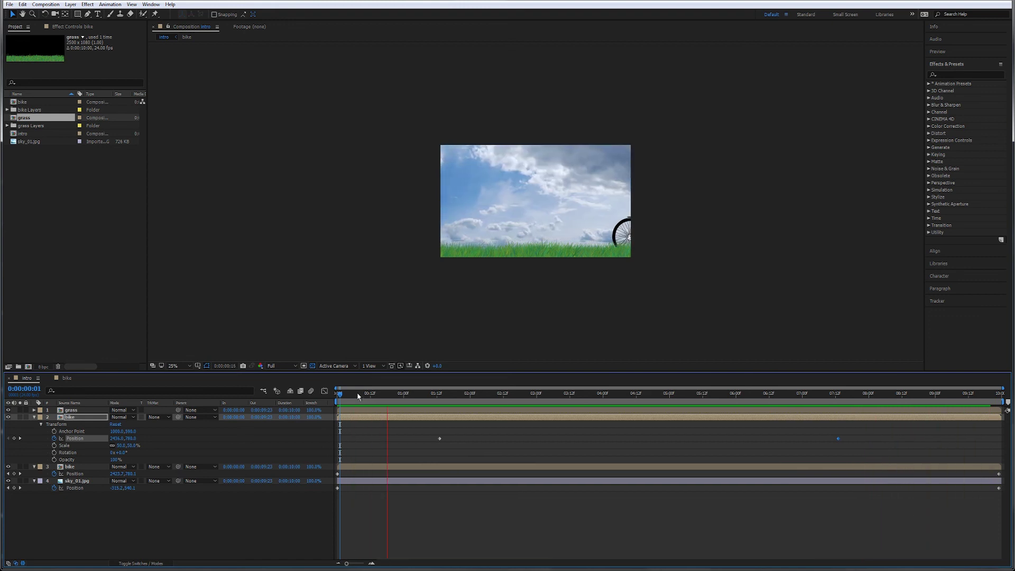
key(space)
drag(429, 395, 326, 405)
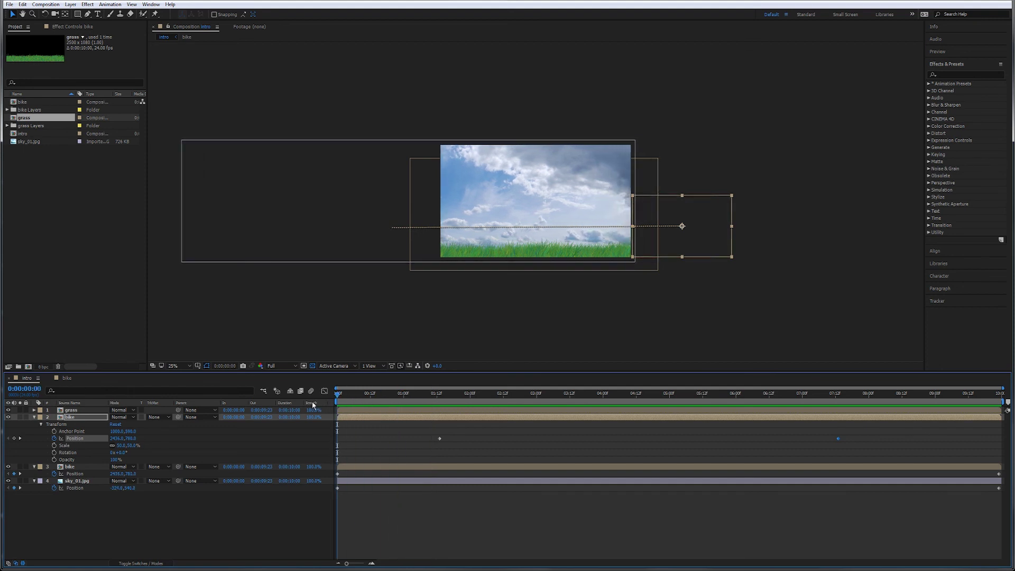
Collapse the properties of both bike layers and the sky layer in the intro timeline and deselect all layers.
click(202, 544)
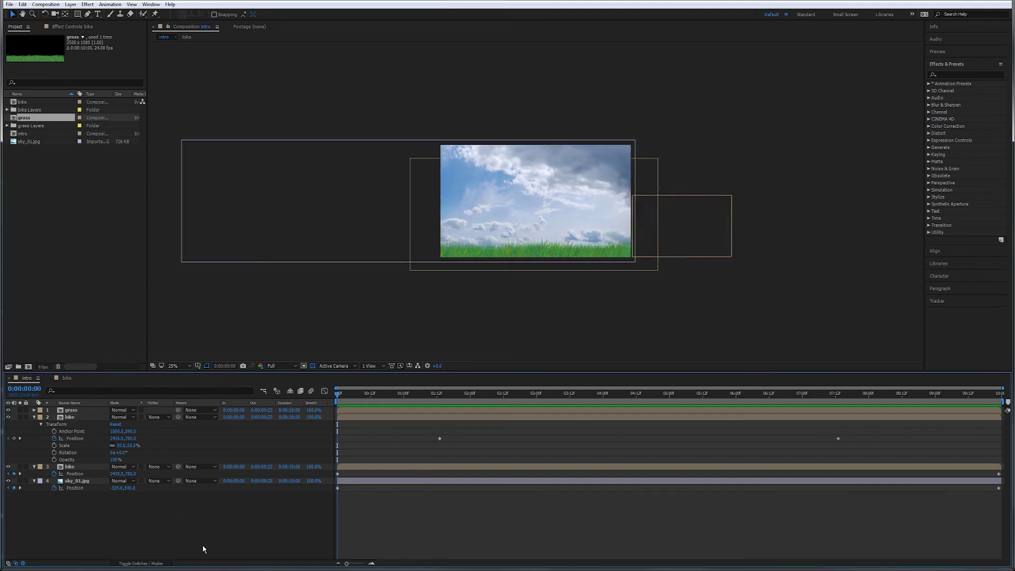
click(34, 417)
click(33, 424)
click(34, 431)
click(76, 411)
click(160, 481)
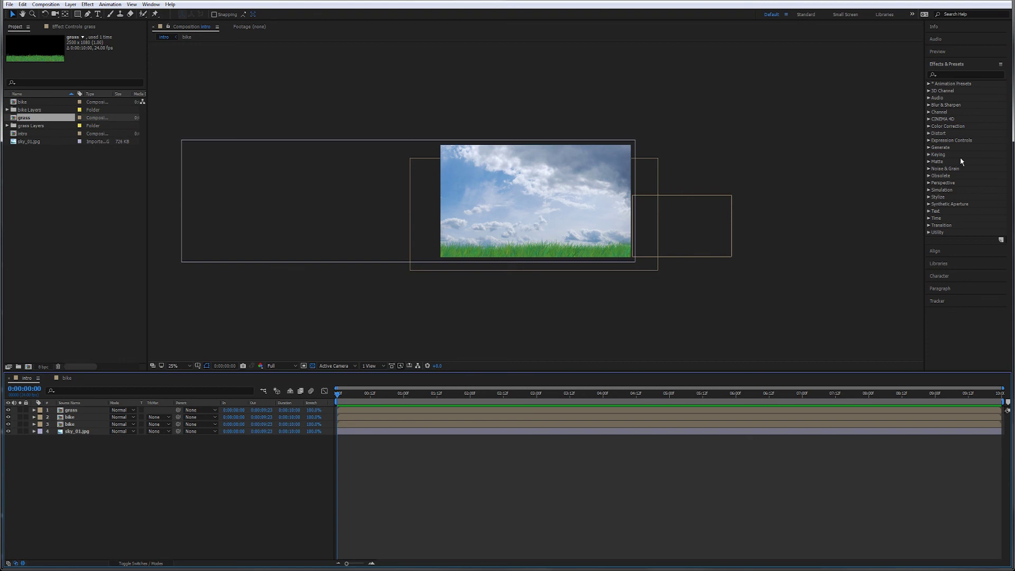
right_click(69, 509)
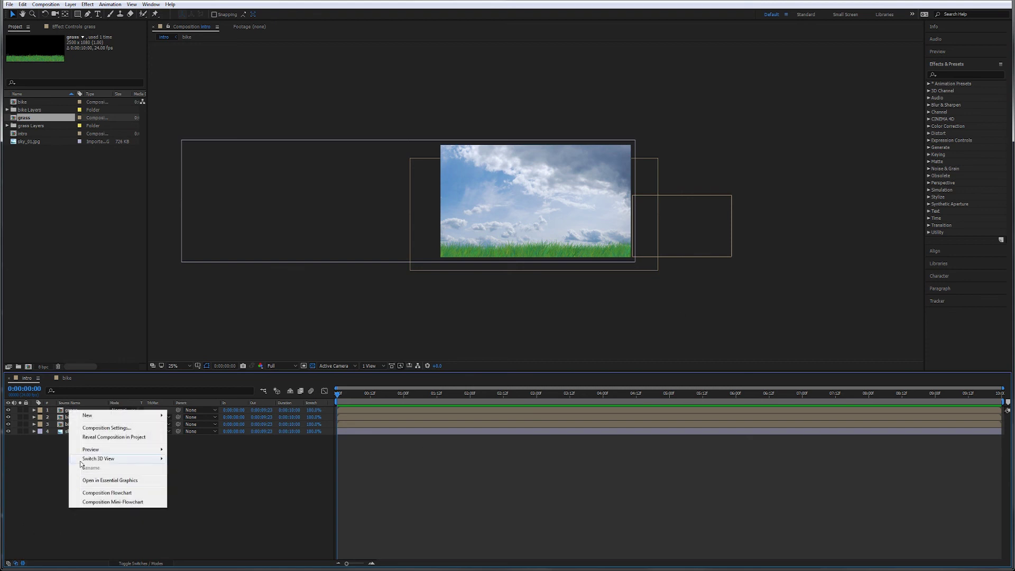
mouse_move(87, 419)
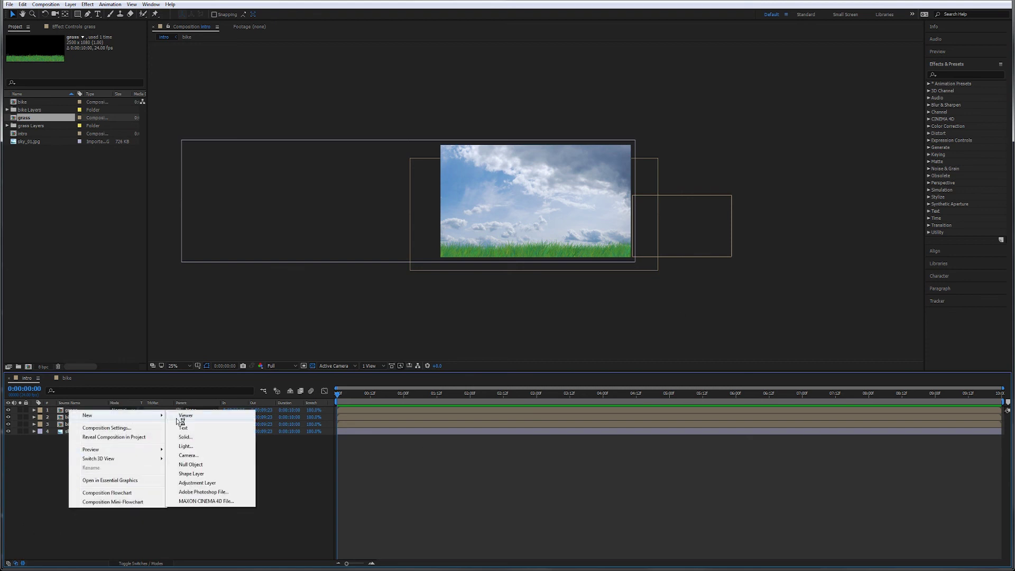
click(303, 502)
Add a new adjustment layer at the top of the intro composition's layer stack.
right_click(152, 393)
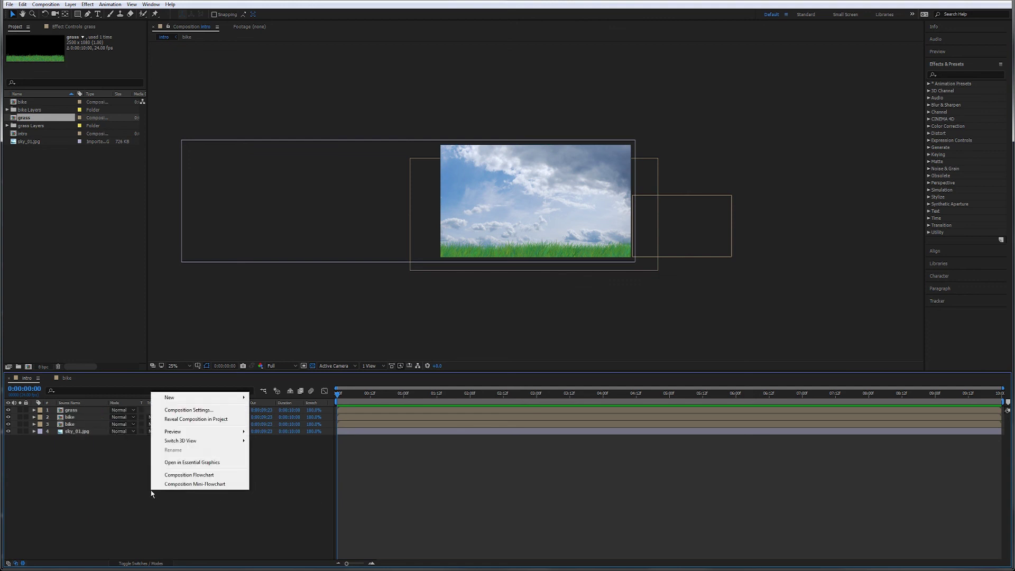
mouse_move(170, 401)
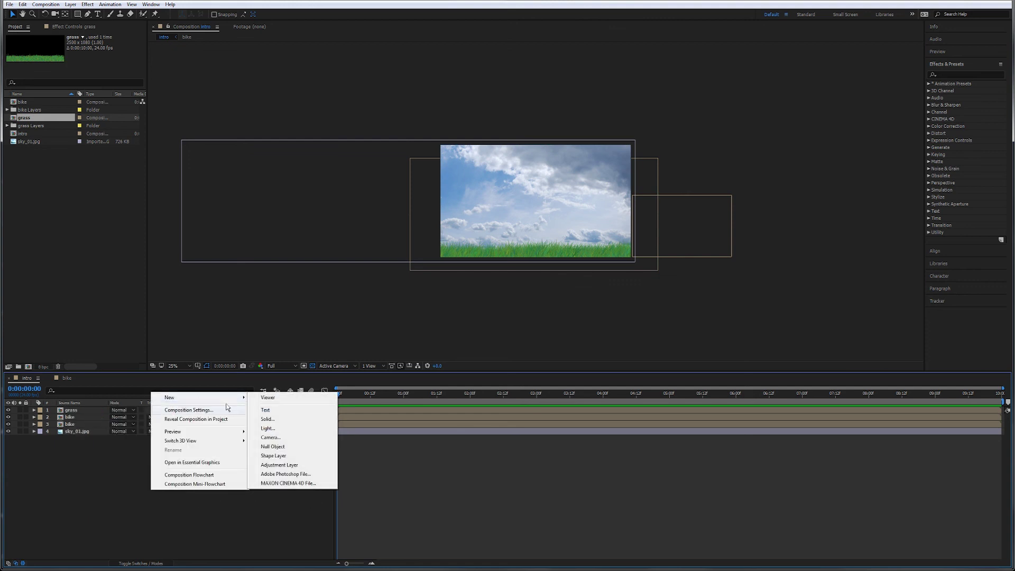
click(278, 463)
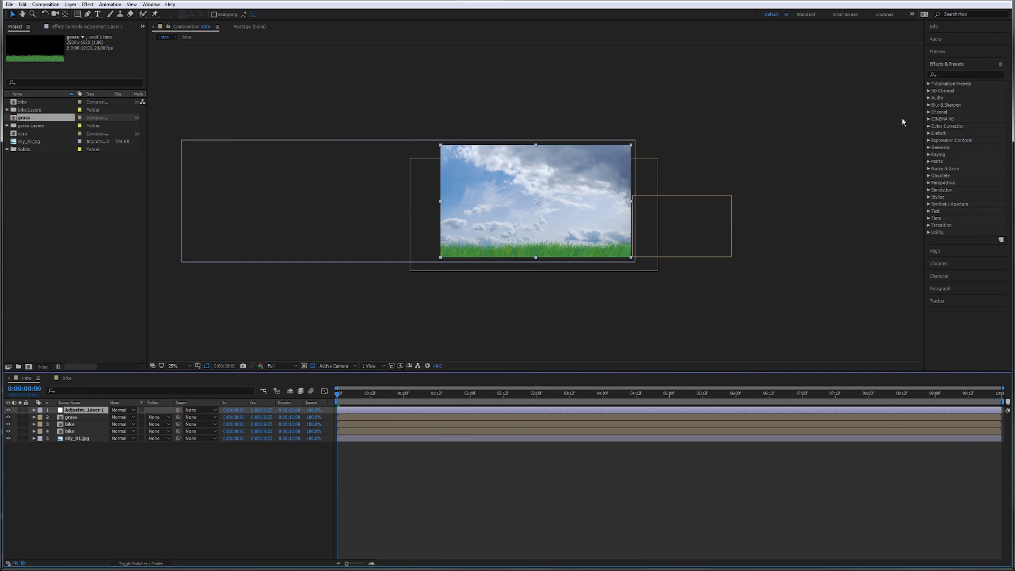
Apply the Black & White colour correction effect to the adjustment layer and scrub to 0:00:05:17 to check it.
click(929, 127)
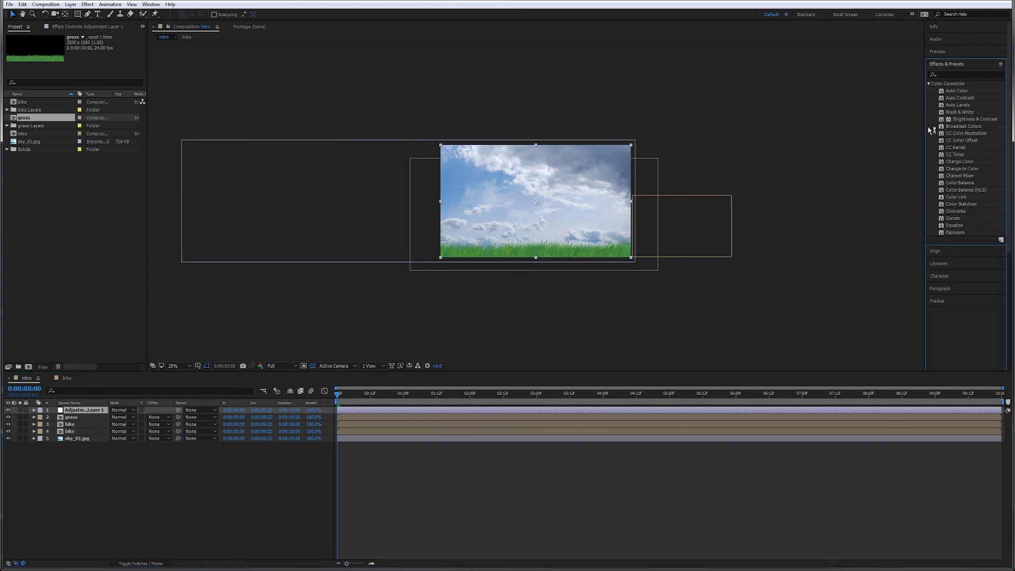
drag(959, 154, 84, 411)
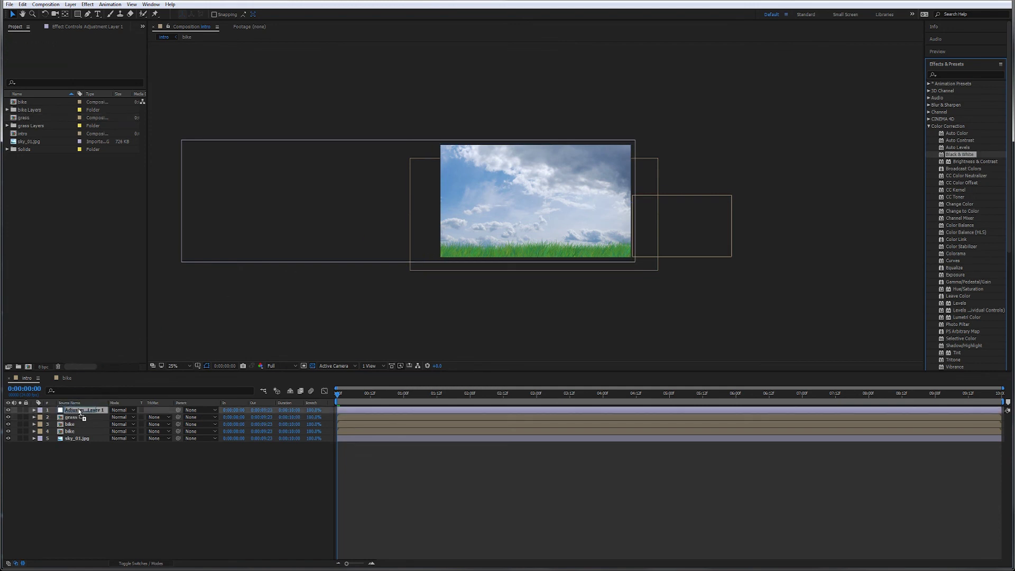
drag(472, 398, 715, 397)
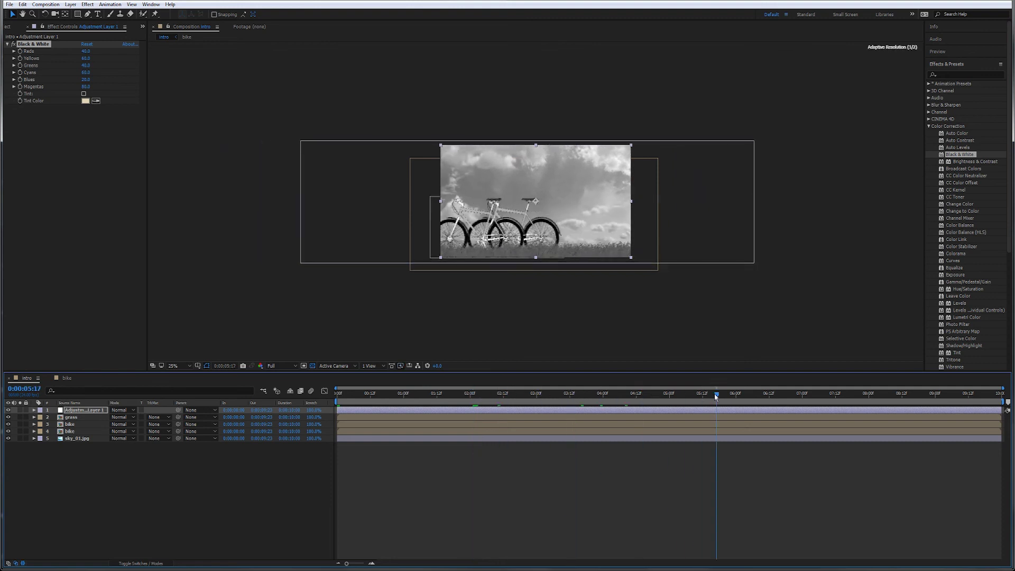
Move the grass layer above the adjustment layer and scrub through the timeline to check its colour.
click(78, 419)
drag(79, 421, 79, 408)
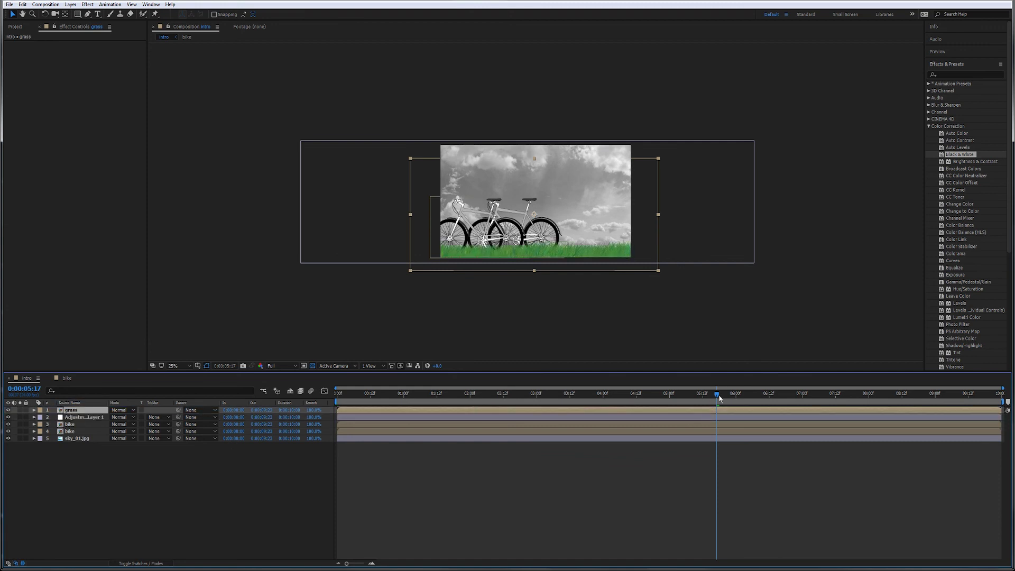
mouse_move(717, 396)
mouse_down()
mouse_move(393, 413)
mouse_move(733, 406)
mouse_up()
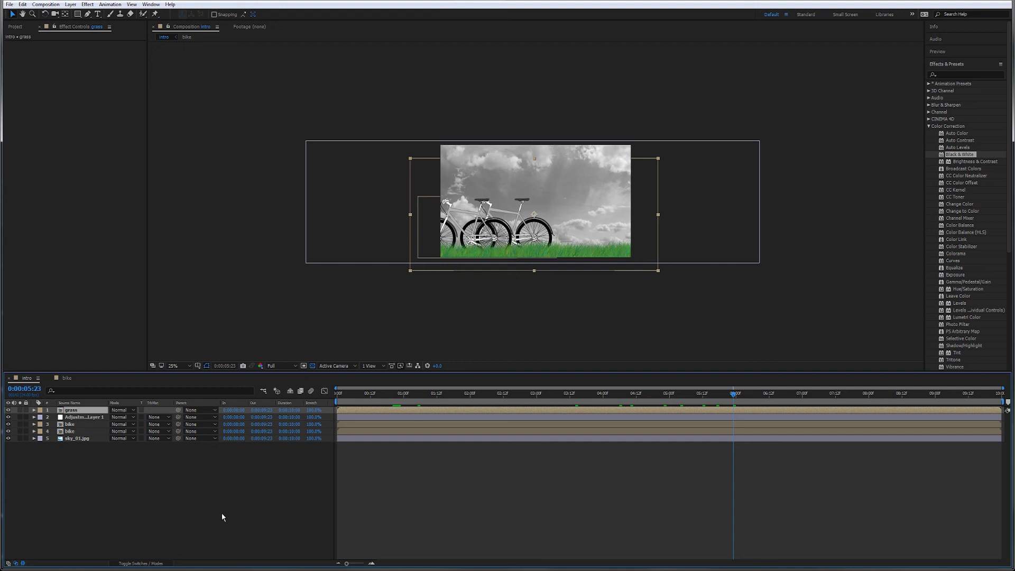
Play the intro from the start to check the coloured grass against the black-and-white bikes and sky.
drag(350, 395, 309, 393)
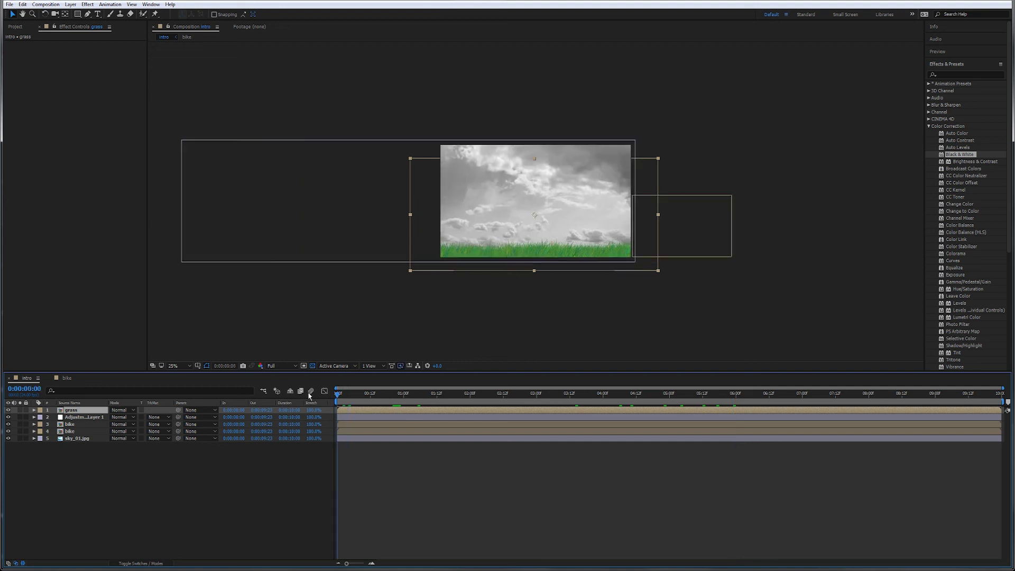
key(space)
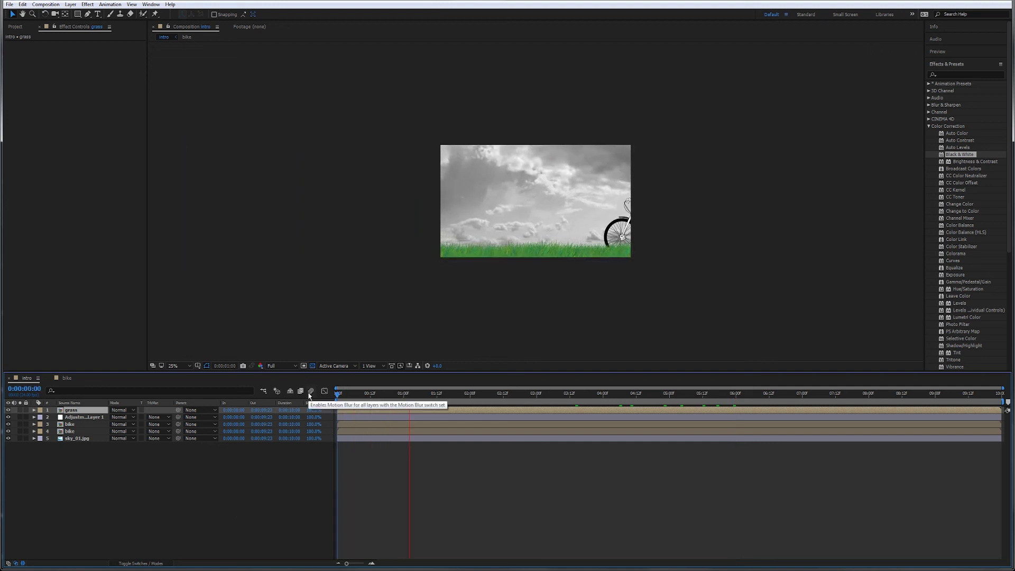